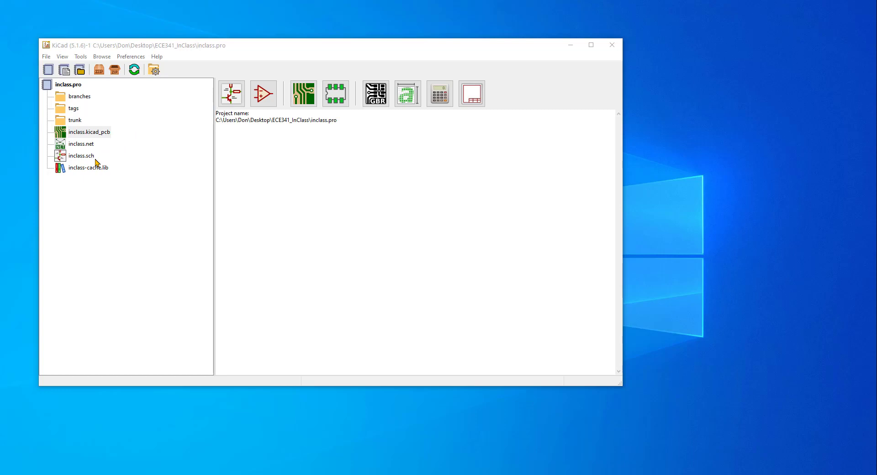
# Open the inclass.sch schematic and keep its grid size at 50.0 mils in the grid settings
pyautogui.doubleClick(82, 156)
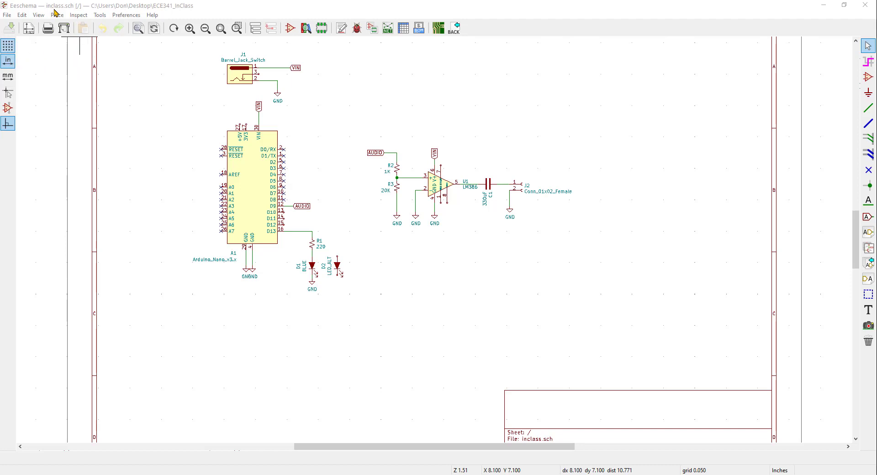
pyautogui.click(38, 21)
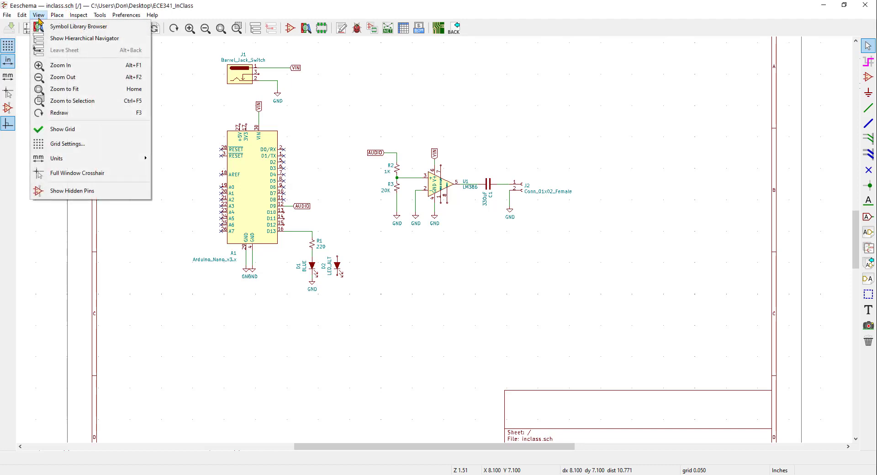
pyautogui.click(58, 17)
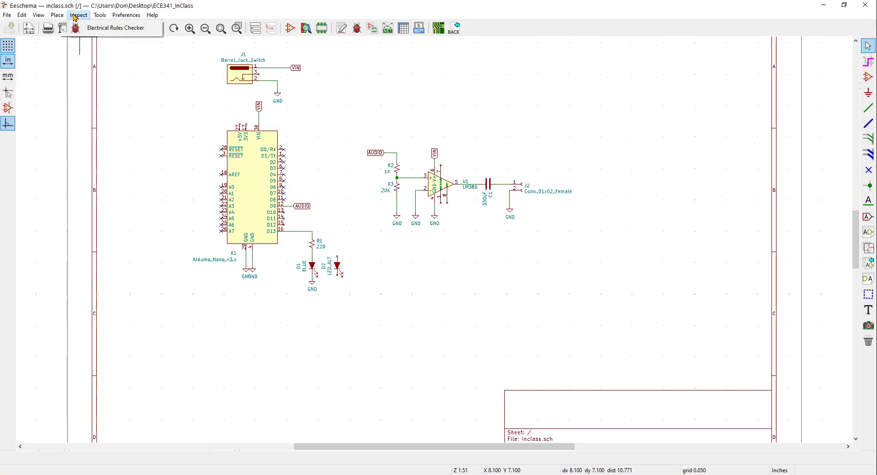
pyautogui.click(21, 17)
pyautogui.click(21, 18)
pyautogui.click(39, 17)
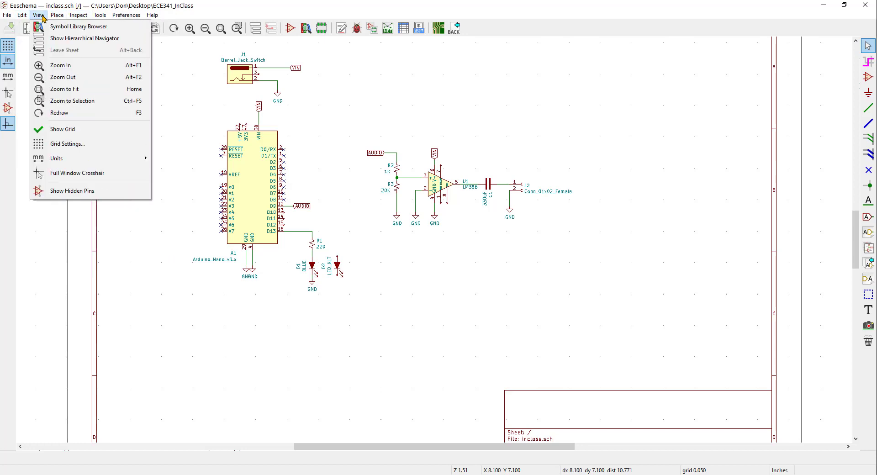
pyautogui.click(91, 144)
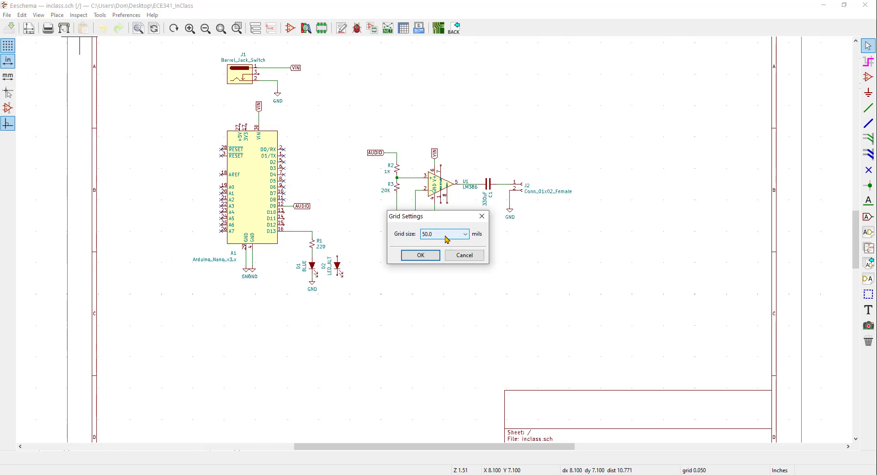
pyautogui.click(420, 256)
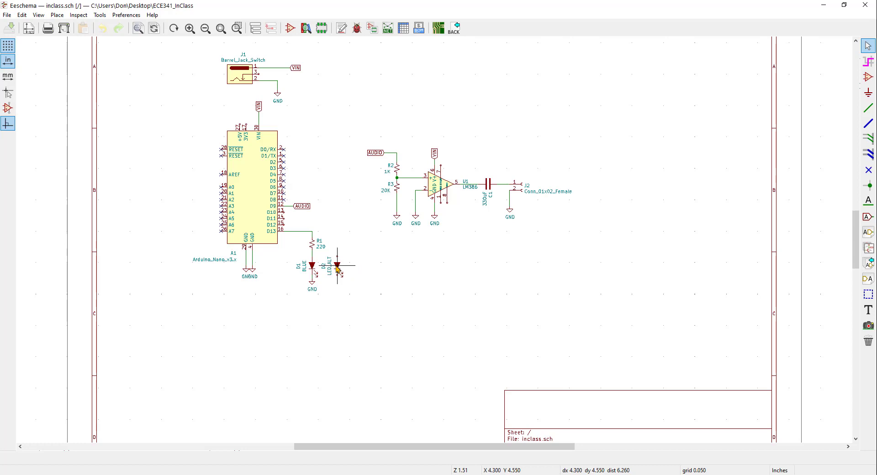
# Start adding a symbol to the right of D2 and search the symbol library for "led"
pyautogui.click(869, 78)
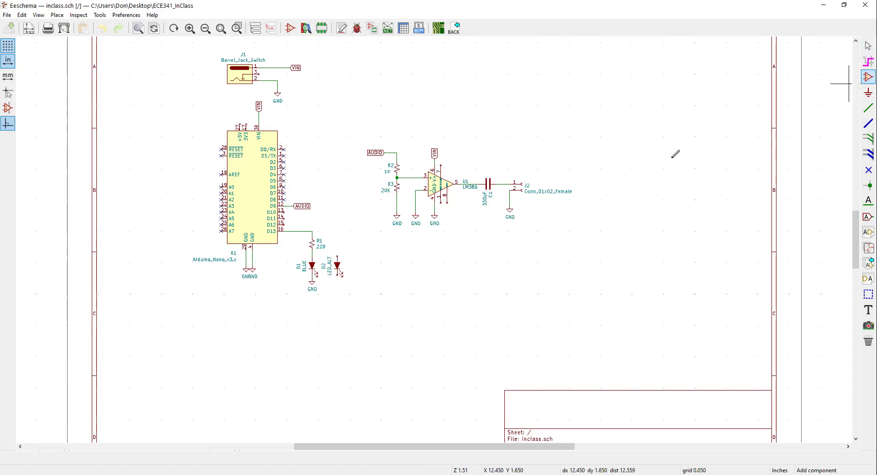
pyautogui.click(385, 271)
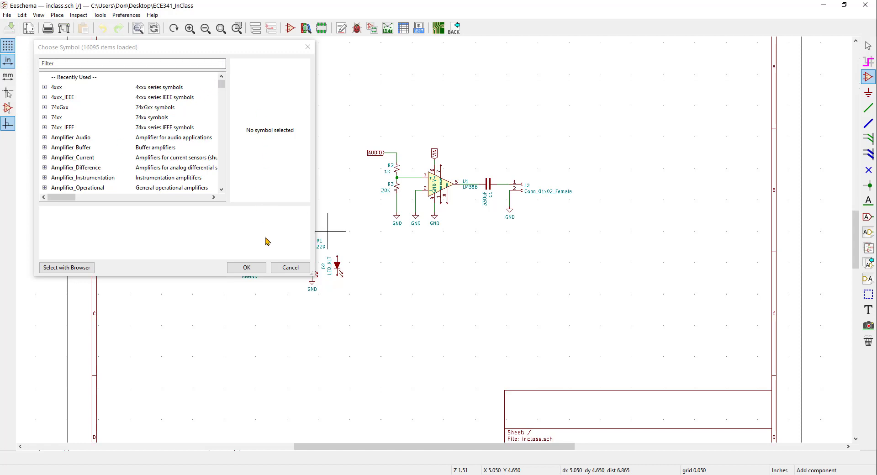
pyautogui.click(103, 64)
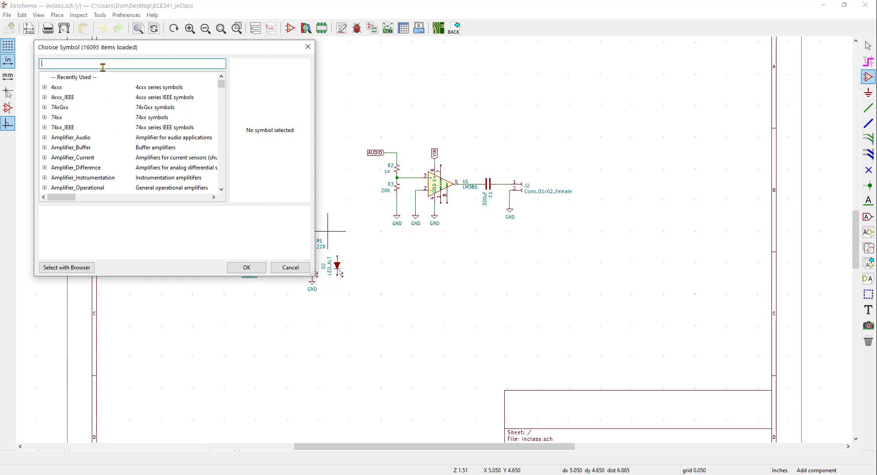
pyautogui.write('led')
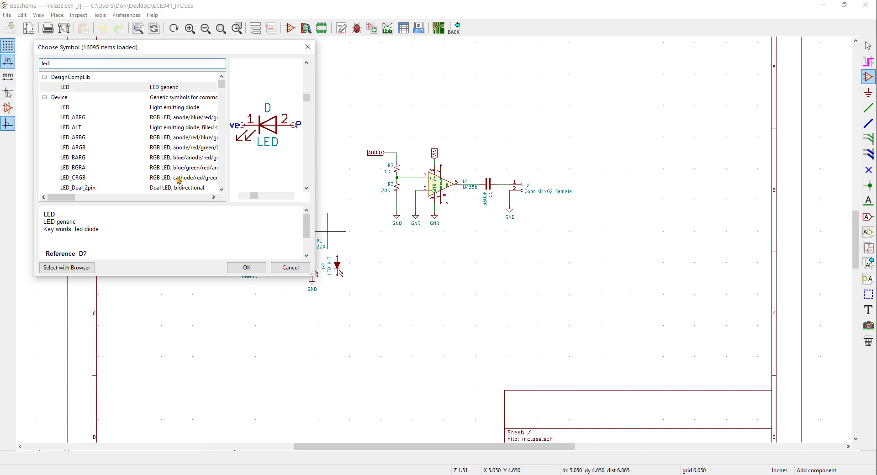
pyautogui.moveTo(314, 275); pyautogui.dragTo(498, 343)
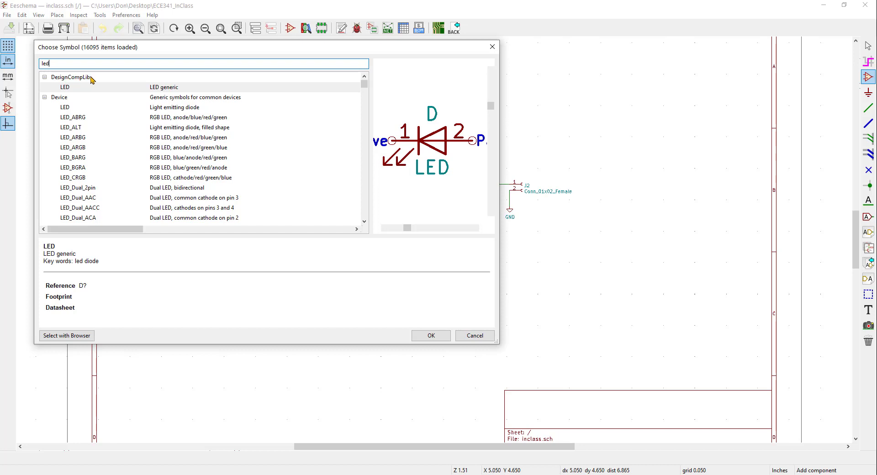
# Preview the Device library's single-colour and RGB LED symbols, including LED, LED_ALT, LED_ABRG, LED_ARBG and LED_ARGB
pyautogui.click(64, 97)
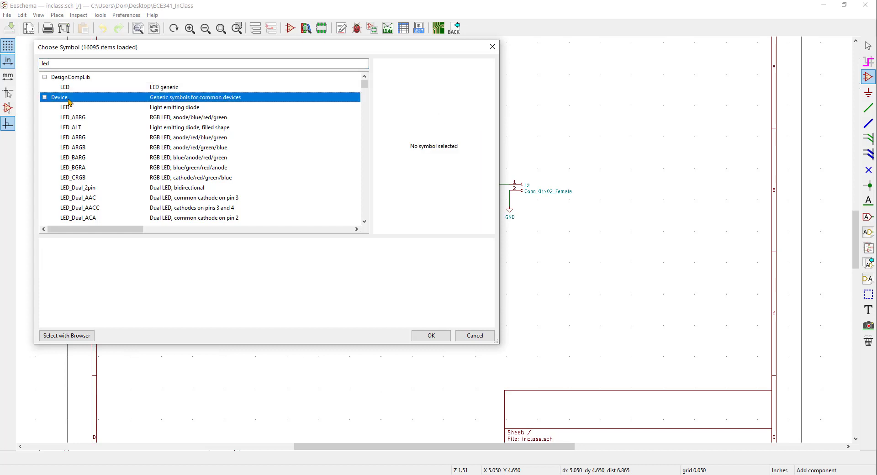
pyautogui.click(76, 108)
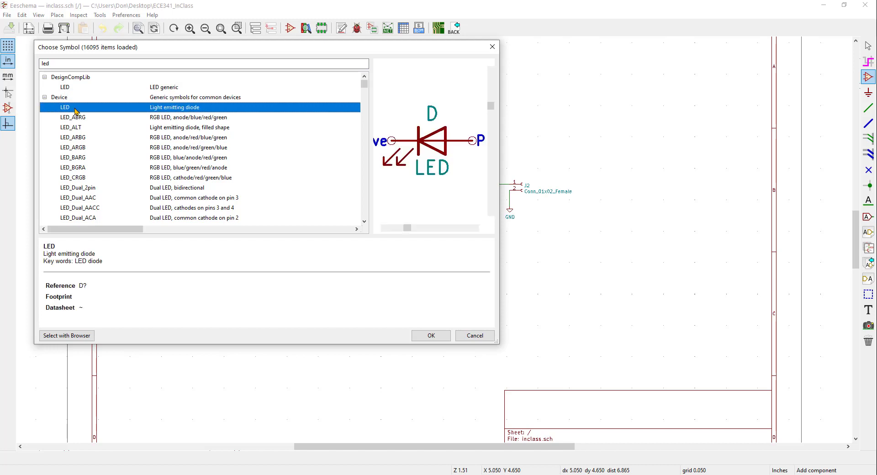
pyautogui.click(81, 117)
pyautogui.click(83, 131)
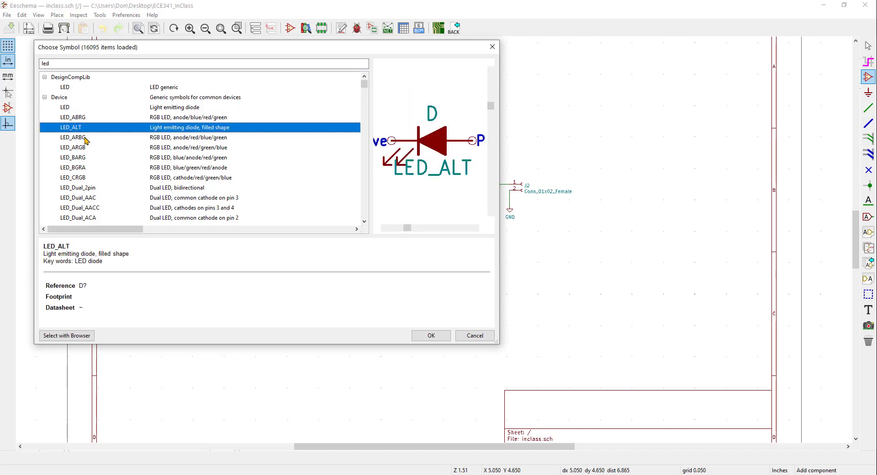
pyautogui.click(85, 139)
pyautogui.click(87, 149)
pyautogui.click(88, 119)
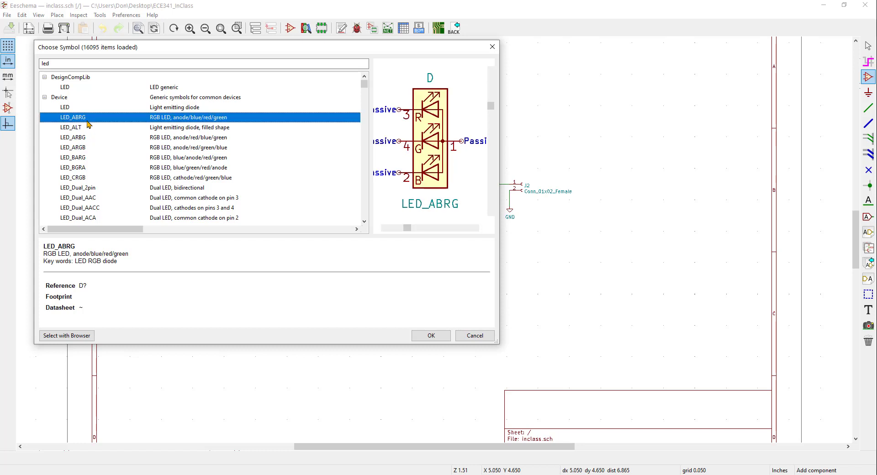
pyautogui.click(89, 129)
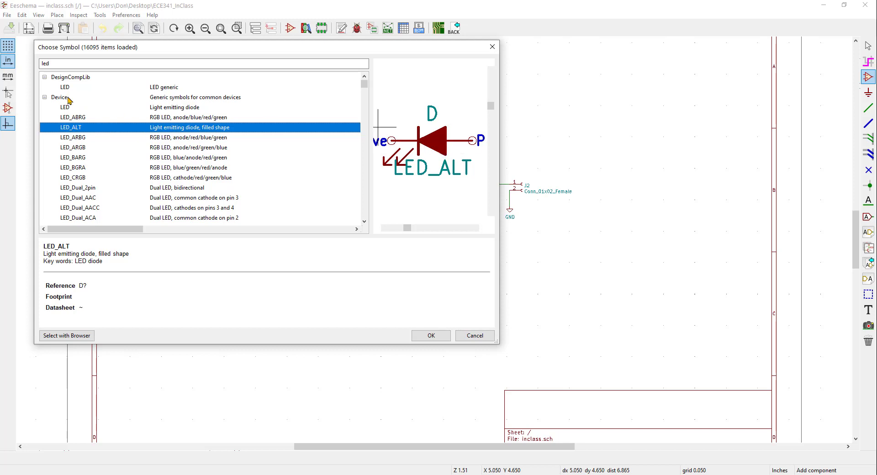
pyautogui.click(75, 108)
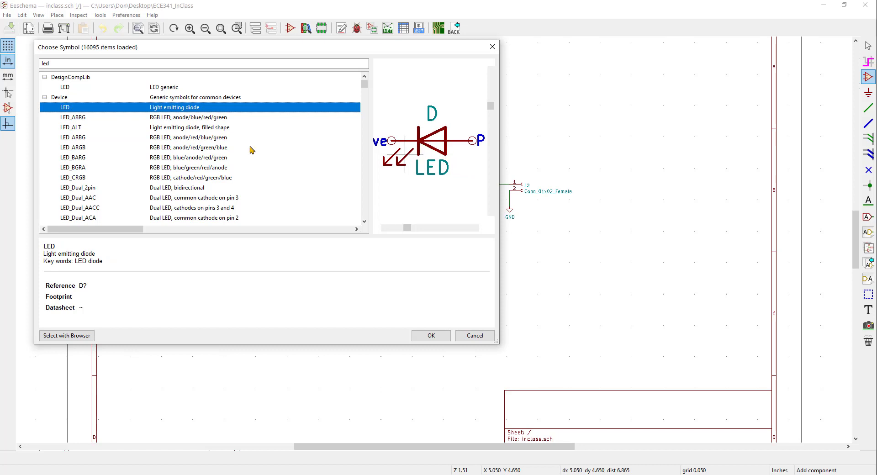
# Place the Device library's LED_ALT symbol to the right of D2, rotated vertically to match D2's orientation
pyautogui.click(79, 129)
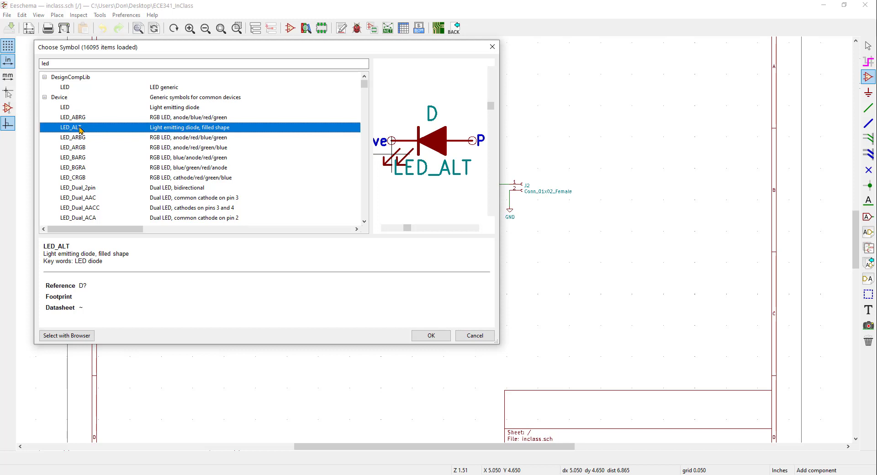
pyautogui.doubleClick(79, 129)
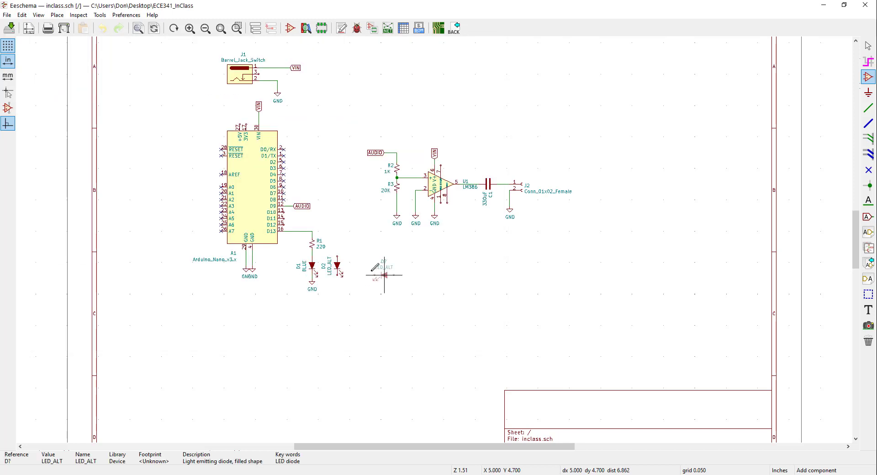
pyautogui.press('r')
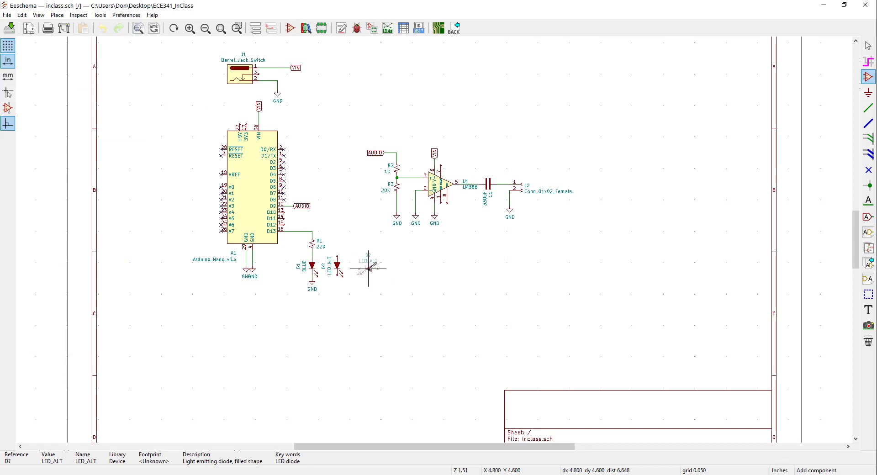
pyautogui.press('r')
pyautogui.press('r')
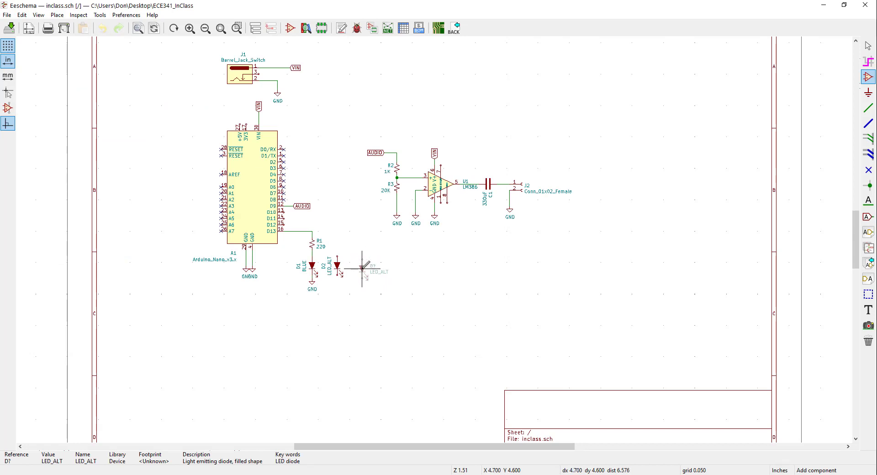
pyautogui.click(359, 266)
# Review the orientation options for the newly placed LED and leave symbol placement without adding another symbol
pyautogui.rightClick(359, 265)
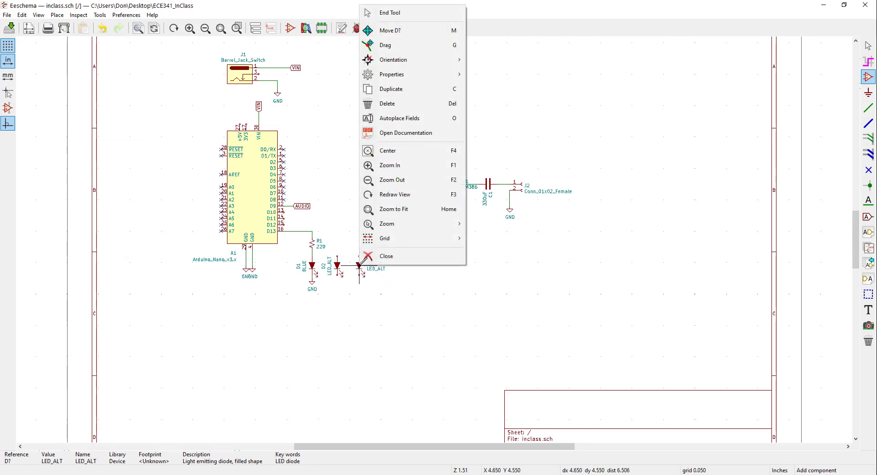
pyautogui.moveTo(399, 67)
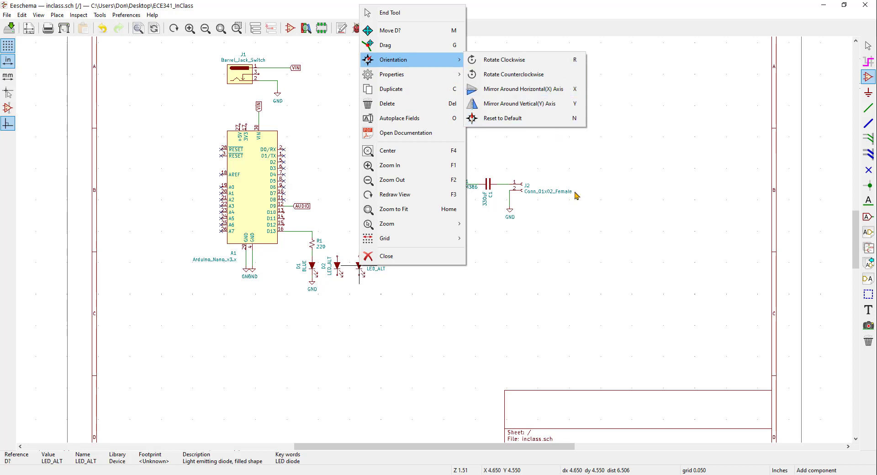
pyautogui.click(540, 320)
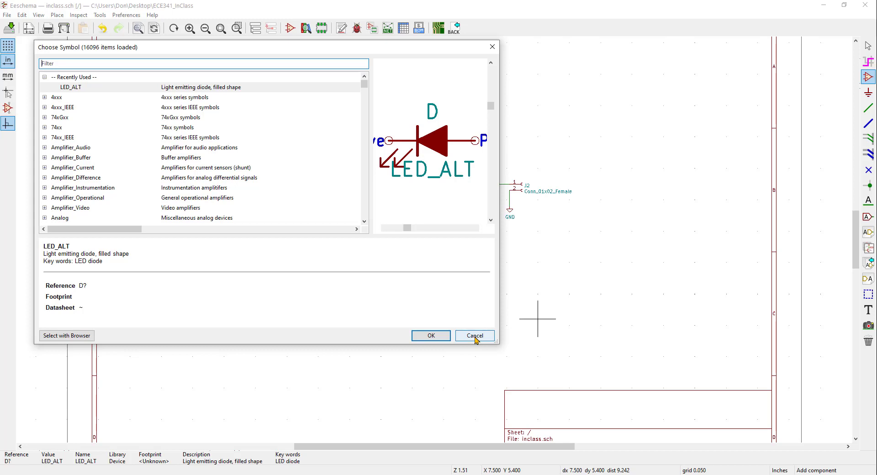
pyautogui.click(475, 337)
pyautogui.click(867, 46)
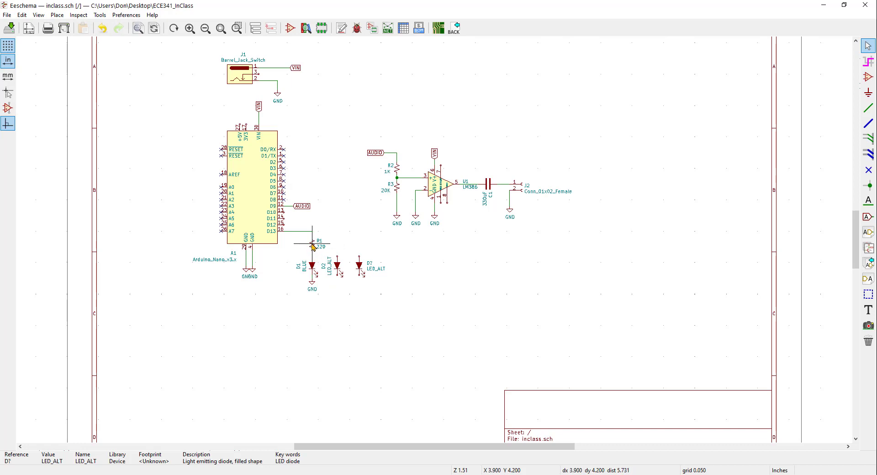
# Examine resistor R1's reference, value, footprint and vendor fields in its symbol properties
pyautogui.rightClick(313, 246)
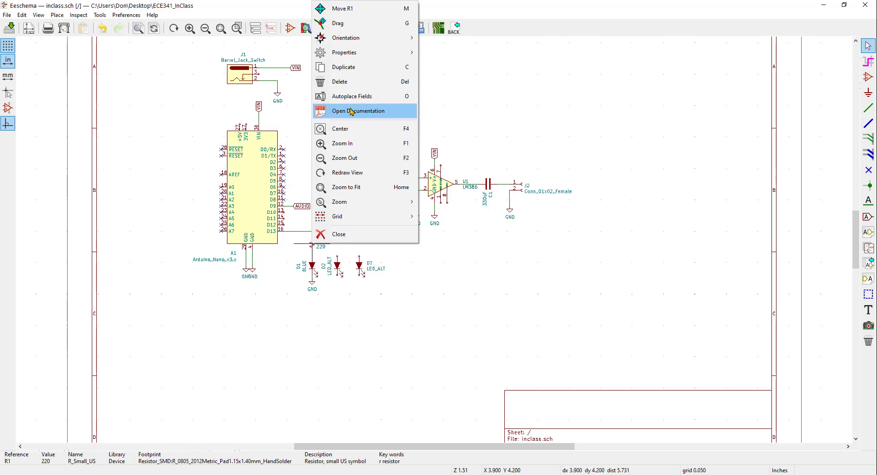
pyautogui.moveTo(360, 53)
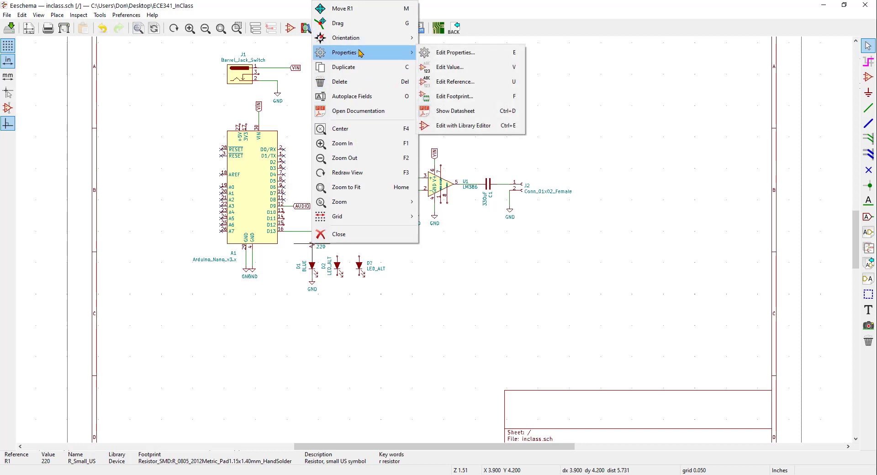
pyautogui.click(431, 54)
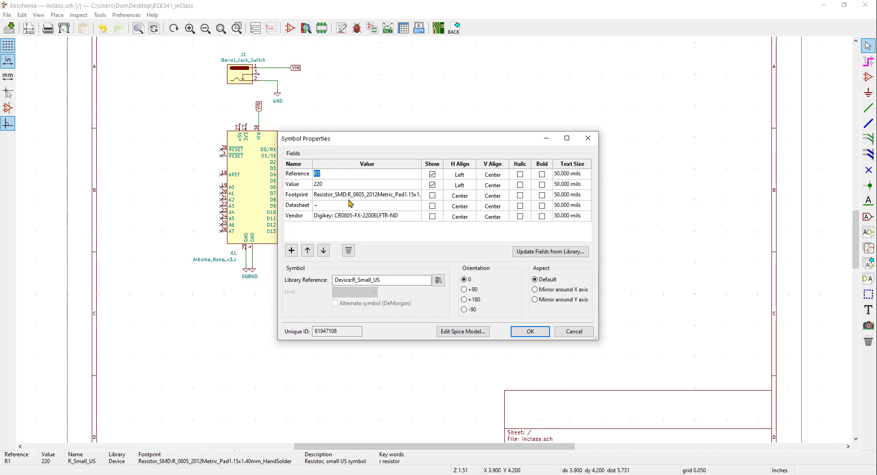
pyautogui.click(587, 333)
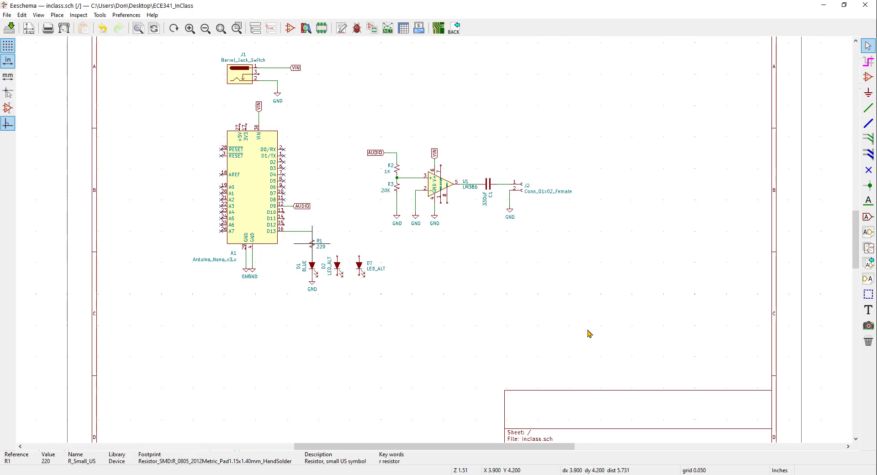
# Duplicate resistor R1 twice, placing one copy above D2 and the other above the newly added LED
pyautogui.rightClick(312, 243)
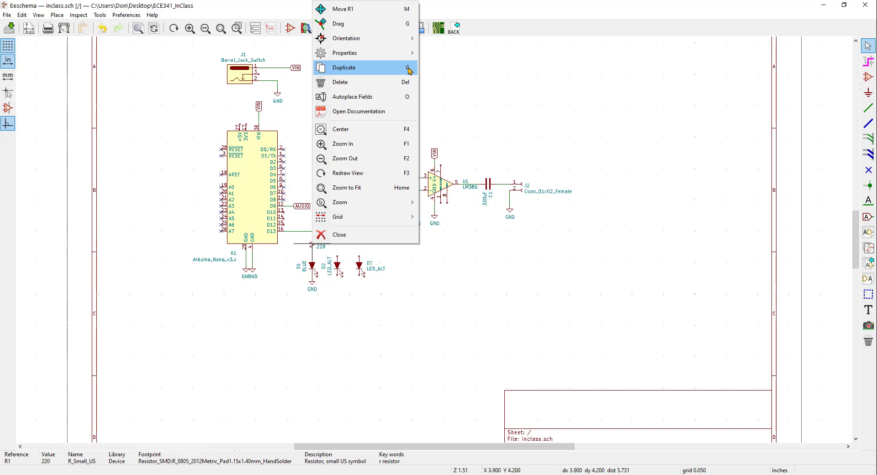
pyautogui.click(378, 379)
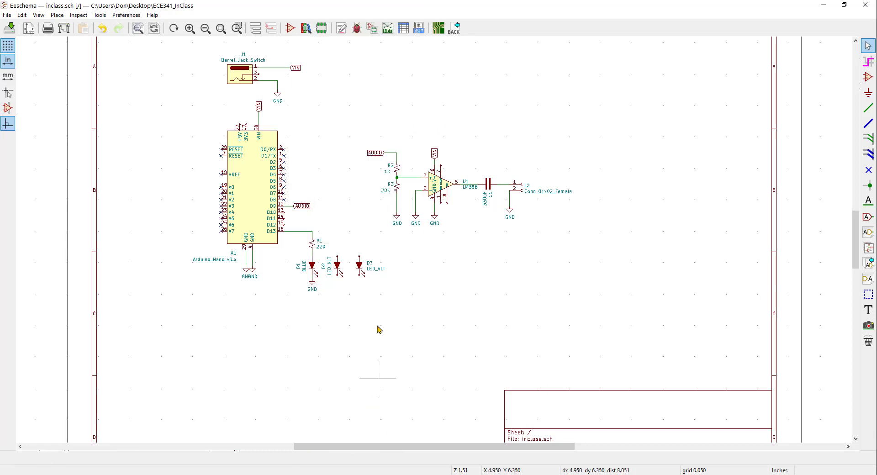
pyautogui.click(315, 246)
pyautogui.hotkey('ctrl', 'd')
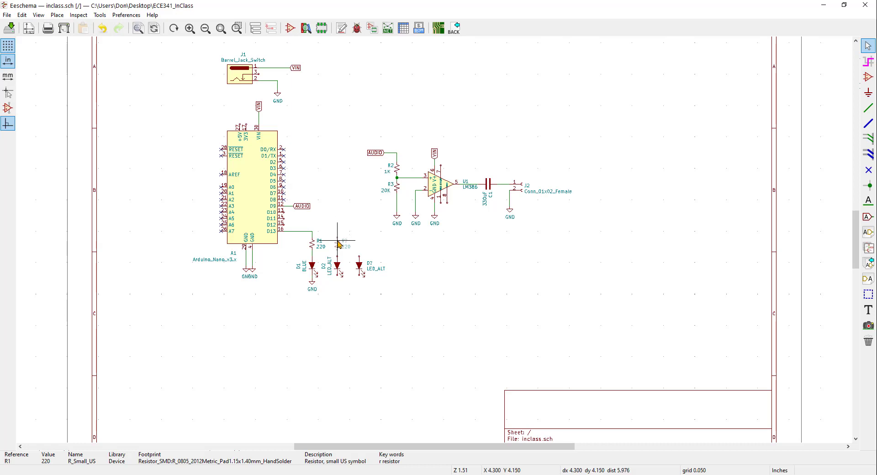
pyautogui.click(338, 248)
pyautogui.hotkey('ctrl', 'd')
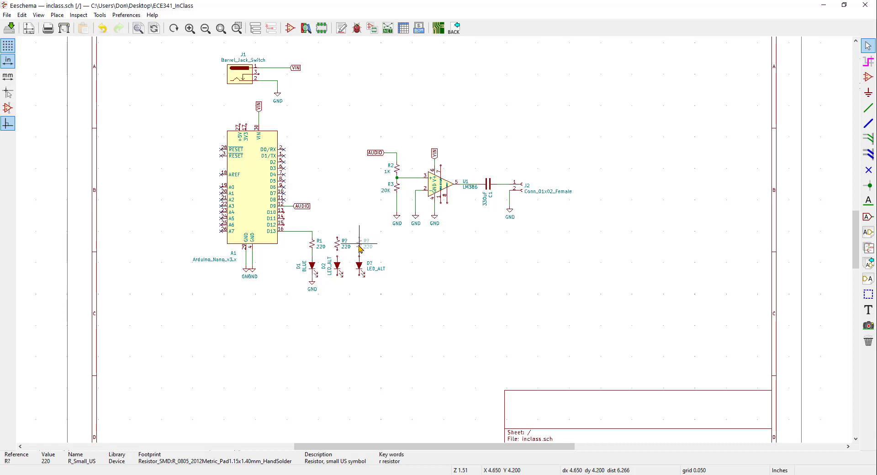
pyautogui.click(360, 247)
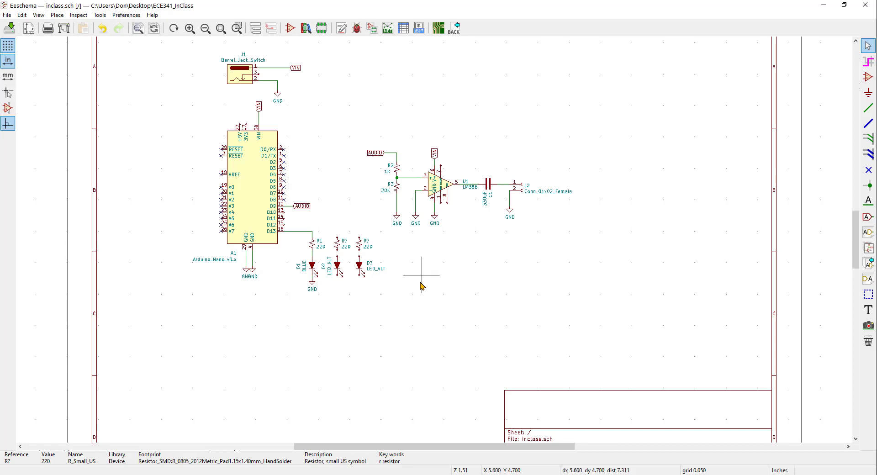
# Duplicate the GND symbol under D1, placing one copy below D2 and another below the rightmost LED
pyautogui.click(313, 281)
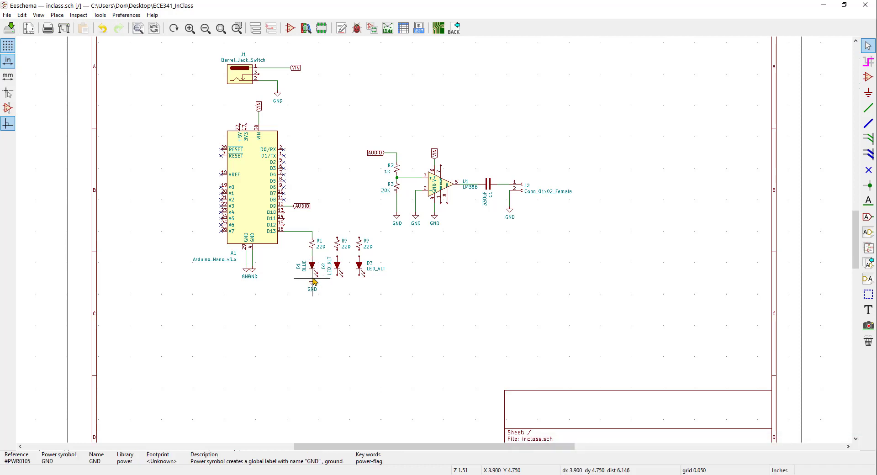
pyautogui.click(337, 284)
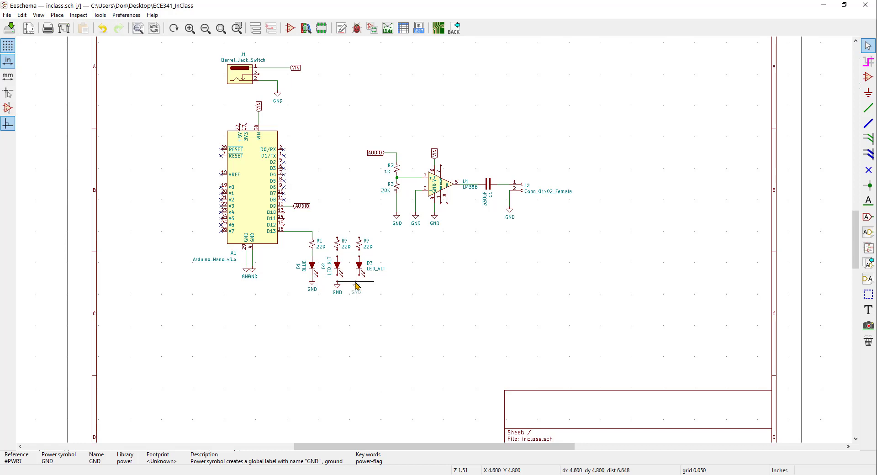
pyautogui.click(359, 284)
# Wire Arduino pin D12 to the resistor above D2 and pin D11 to the resistor above the rightmost LED
pyautogui.press('w')
pyautogui.click(285, 225)
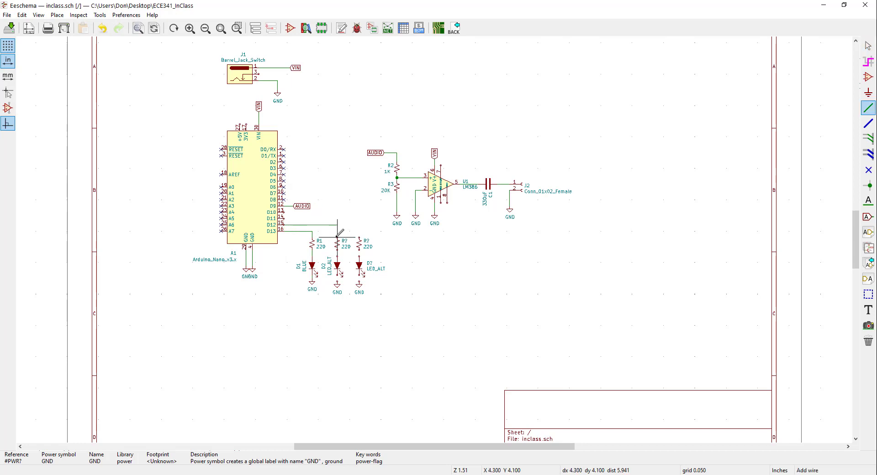
pyautogui.click(337, 237)
pyautogui.click(284, 218)
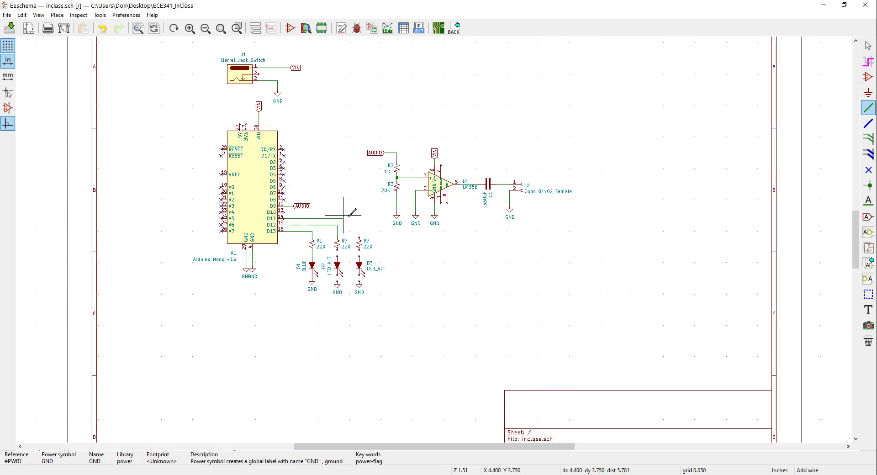
pyautogui.click(359, 237)
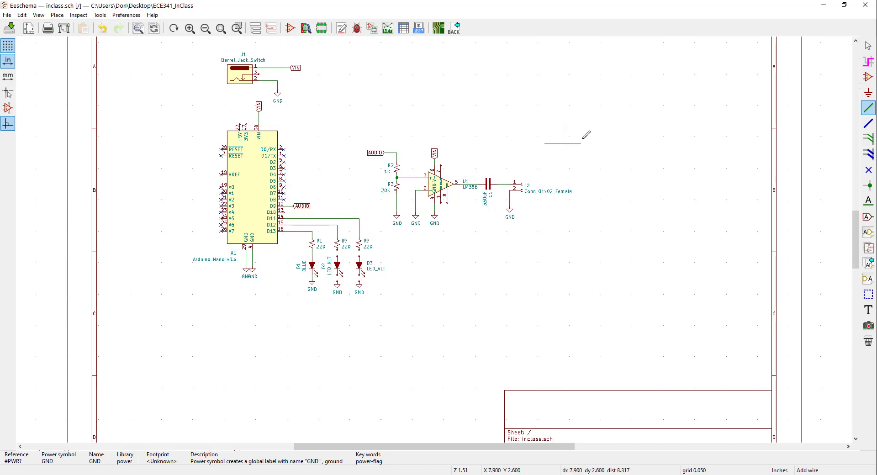
pyautogui.moveTo(726, 134); pyautogui.dragTo(767, 305)
pyautogui.rightClick(768, 306)
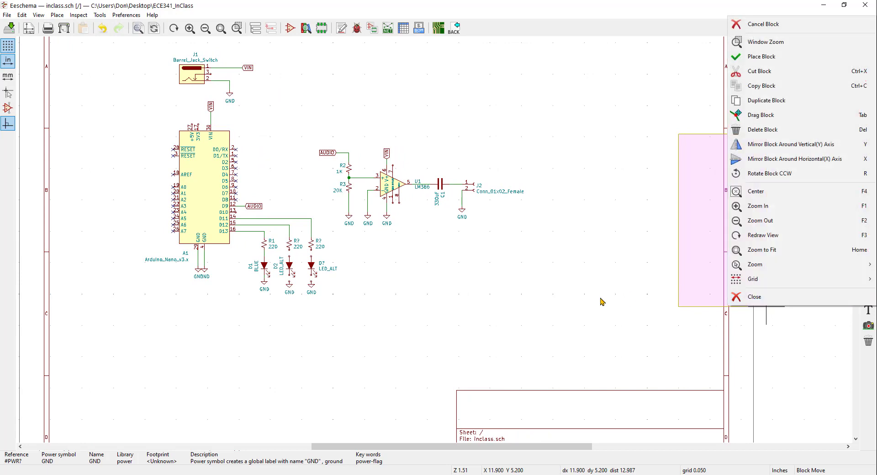
pyautogui.click(594, 300)
pyautogui.click(869, 170)
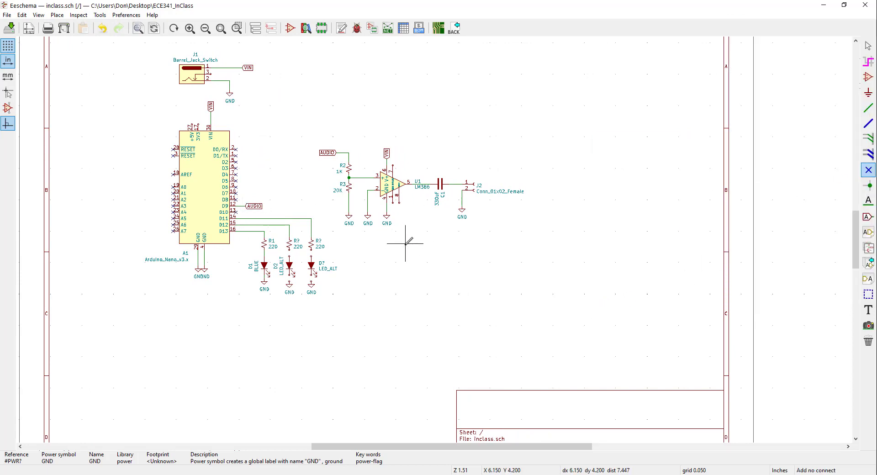
# Duplicate the 330uF capacitor C1, rotate the copy upright and place it to the right of barrel jack J1
pyautogui.click(869, 108)
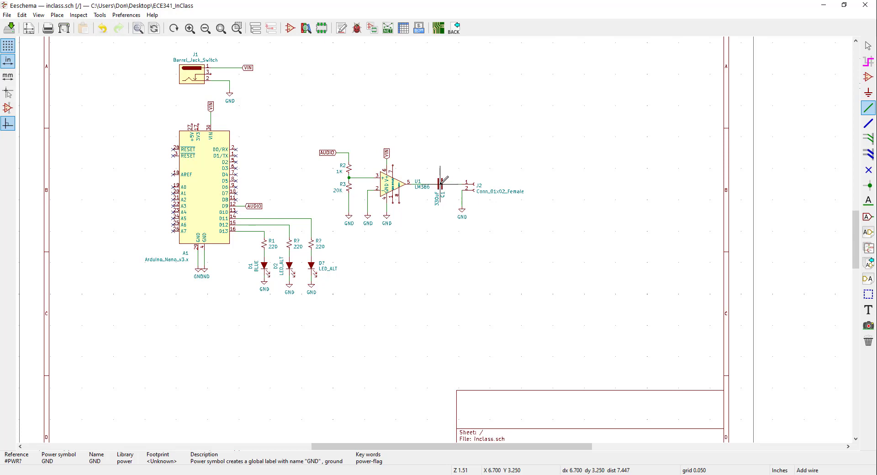
pyautogui.press('c')
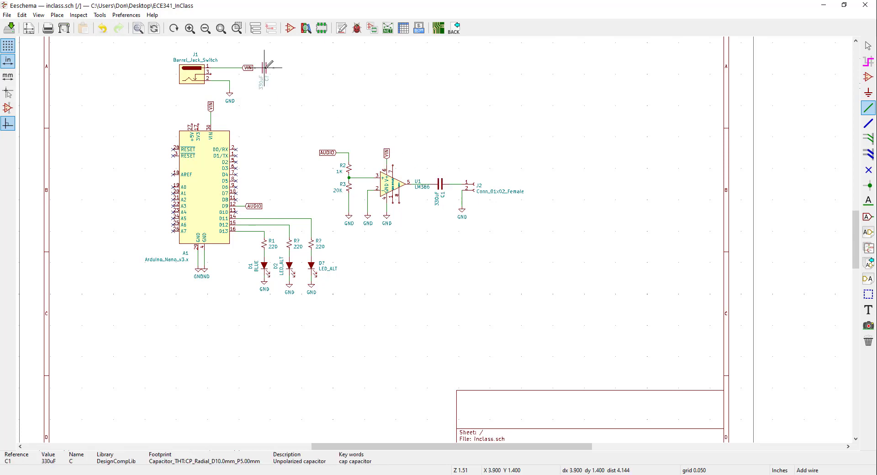
pyautogui.press('r')
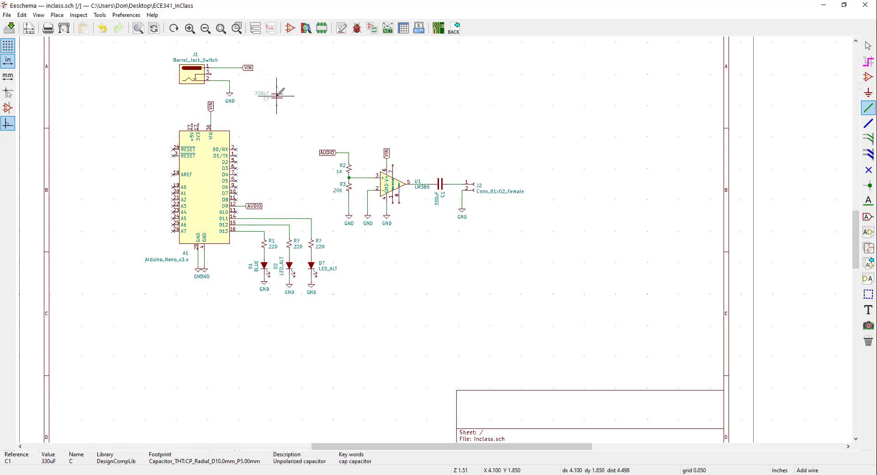
pyautogui.click(276, 86)
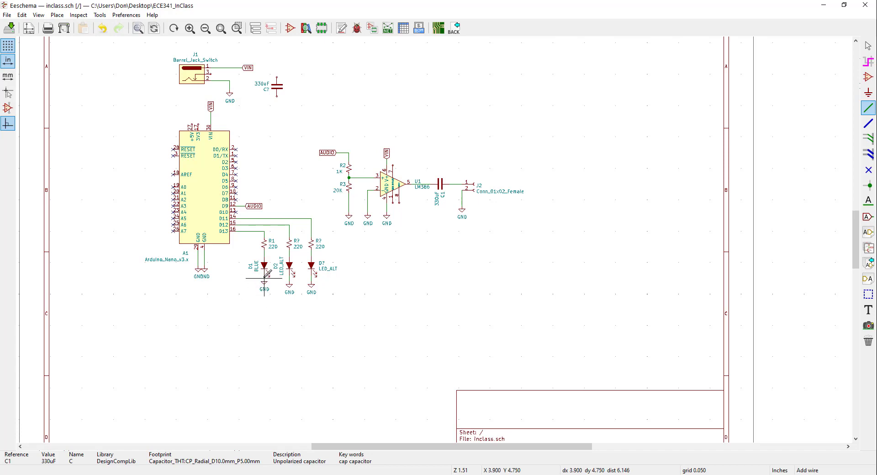
# Place a copy of the GND symbol below the new capacitor and a copy of the VIN label above it
pyautogui.press('c')
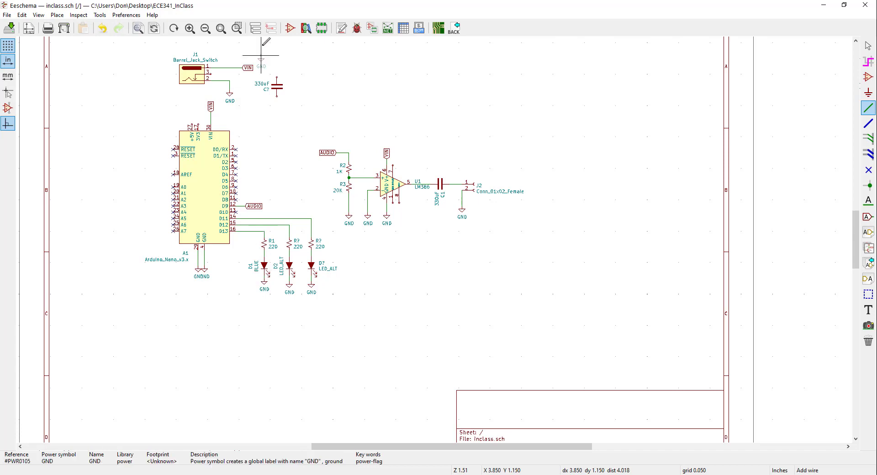
pyautogui.click(277, 105)
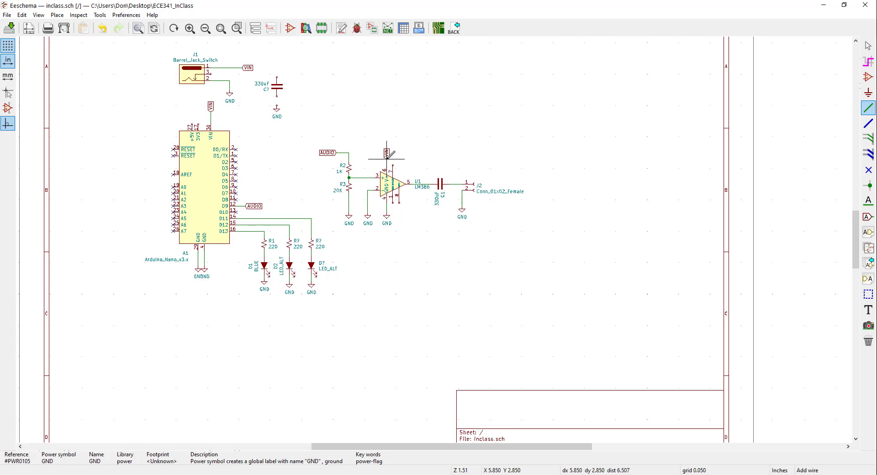
pyautogui.click(386, 159)
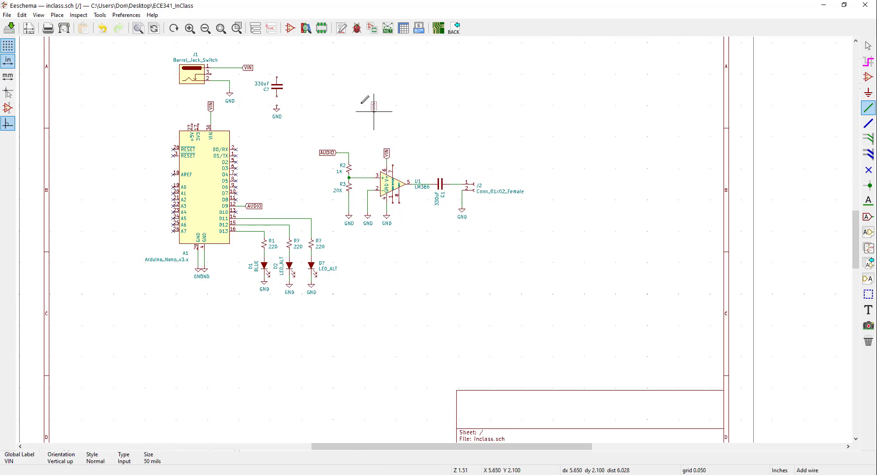
pyautogui.click(277, 67)
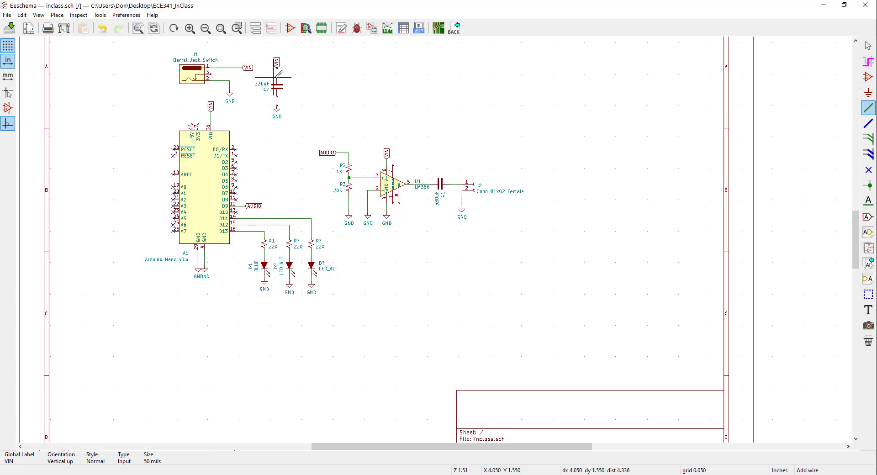
# Wire the new capacitor's upper pin to VIN and its lower pin to GND
pyautogui.click(277, 68)
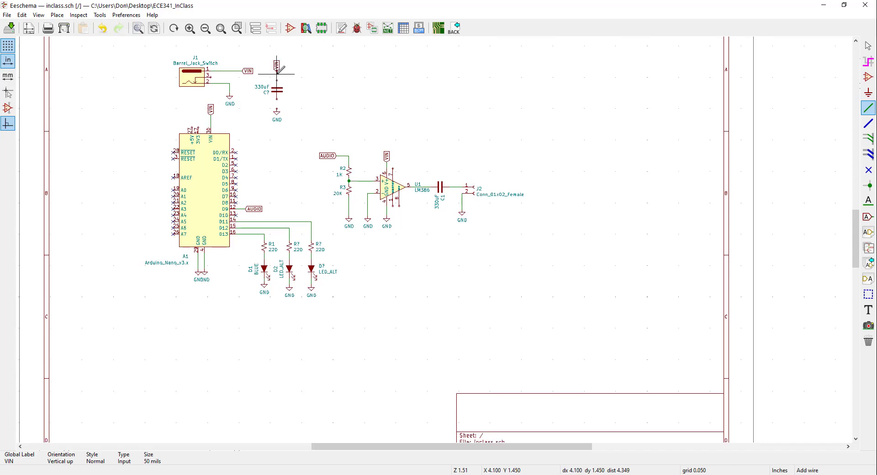
pyautogui.click(277, 86)
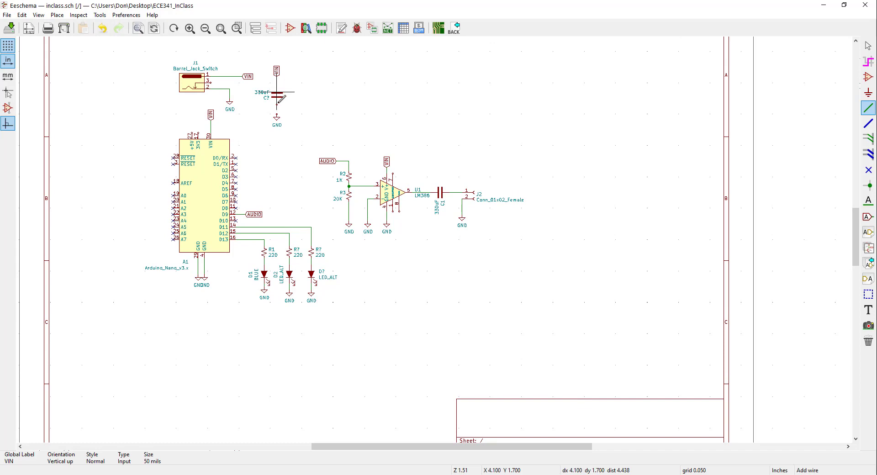
pyautogui.rightClick(277, 104)
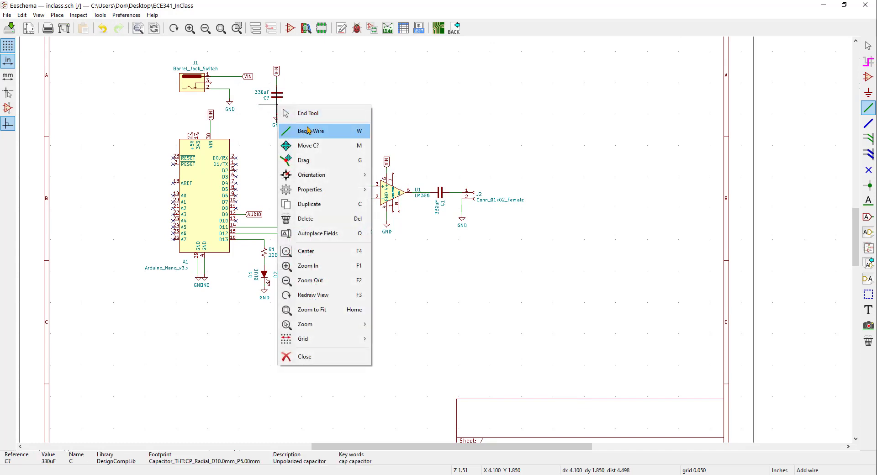
pyautogui.click(309, 130)
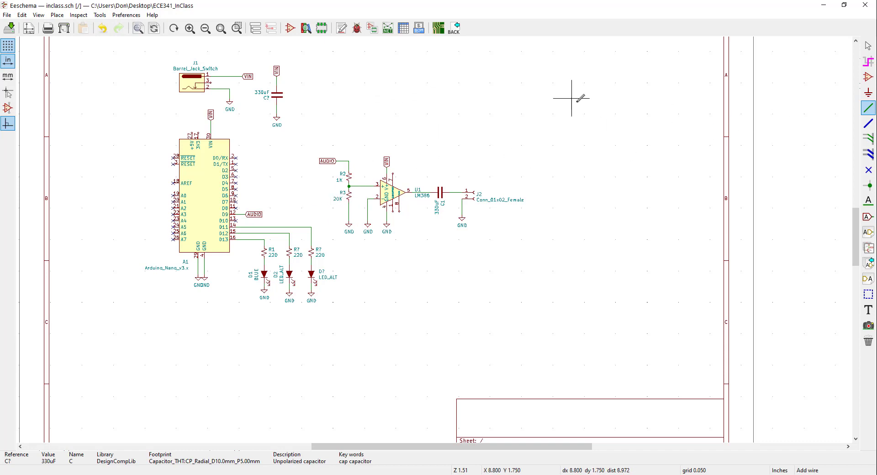
# Mark the Arduino Nano's unused pins with no-connect flags and save the schematic
pyautogui.click(869, 171)
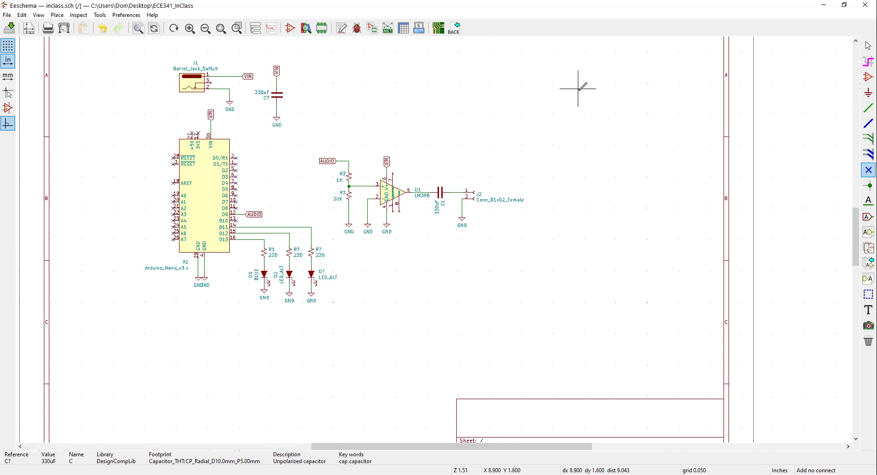
pyautogui.click(11, 31)
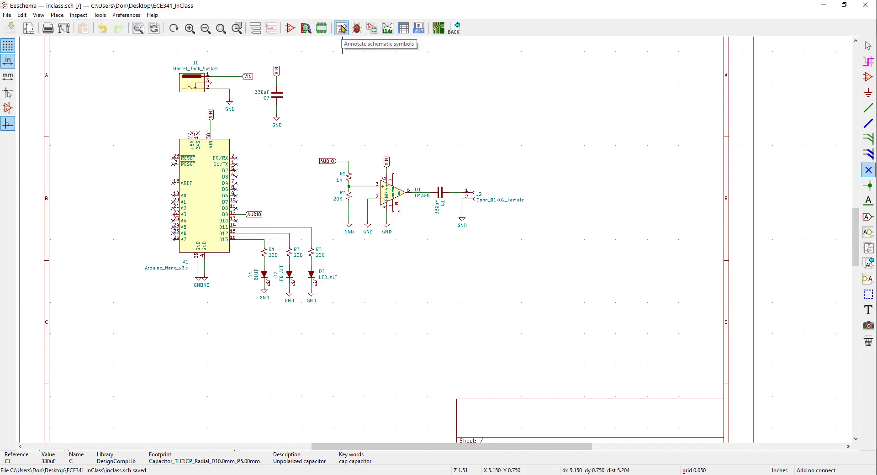
# Annotate the entire schematic, keeping existing annotations and sorting by X position, and review the annotation messages and new references
pyautogui.click(342, 29)
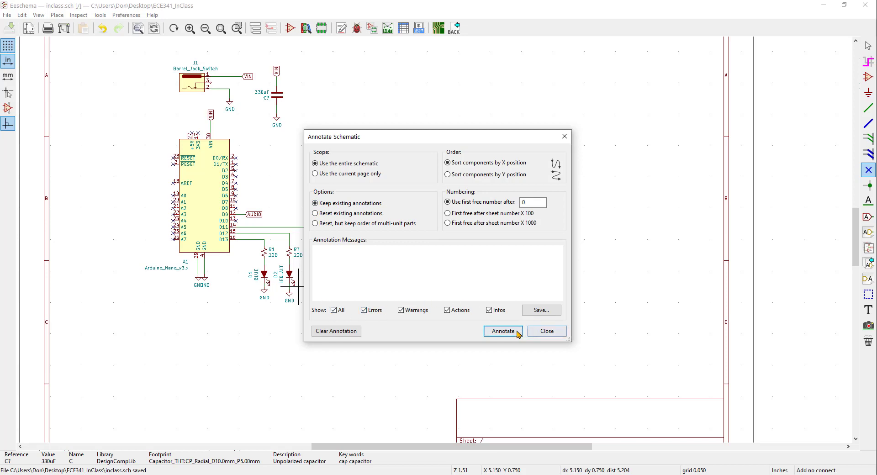
pyautogui.click(503, 331)
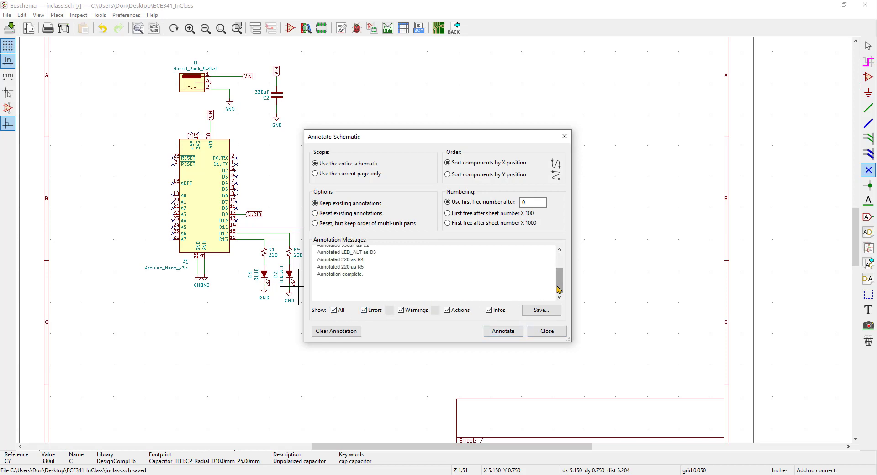
pyautogui.moveTo(560, 279); pyautogui.dragTo(560, 266)
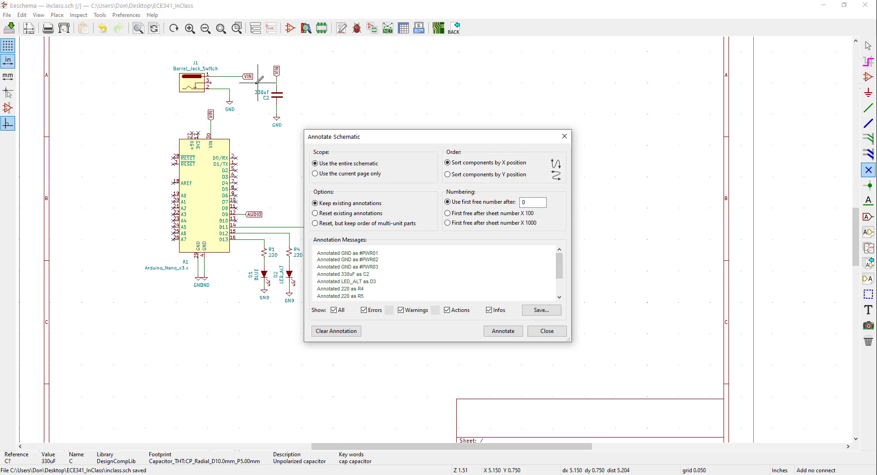
pyautogui.scroll(-1, 361, 289)
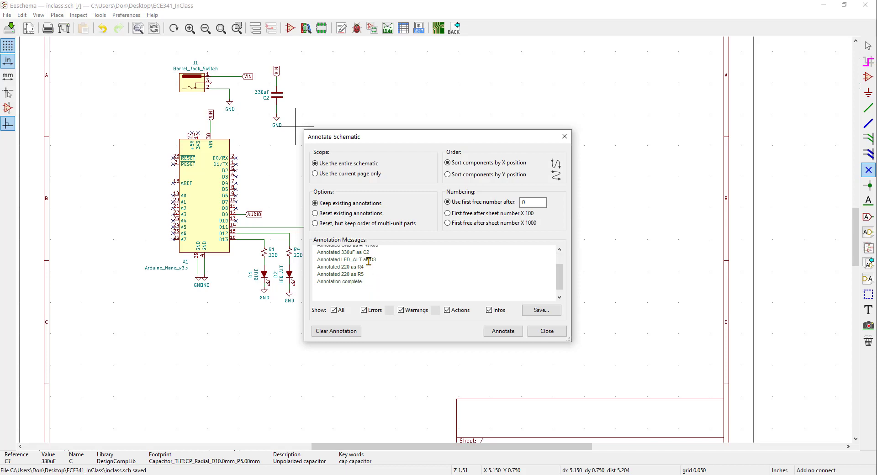
pyautogui.moveTo(424, 140); pyautogui.dragTo(470, 142)
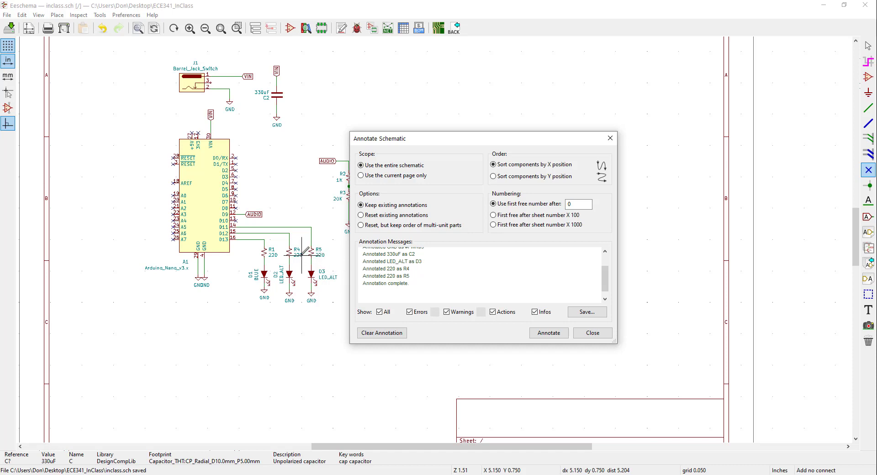
pyautogui.click(593, 333)
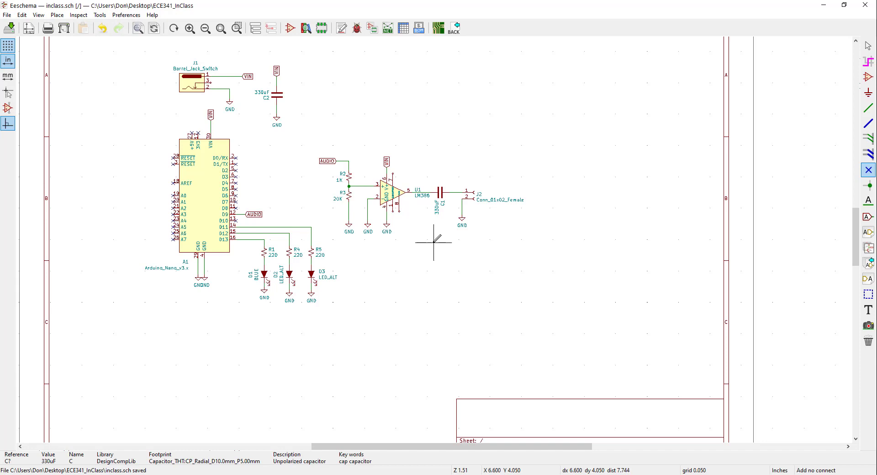
pyautogui.scroll(1, 435, 240)
pyautogui.scroll(-4, 435, 239)
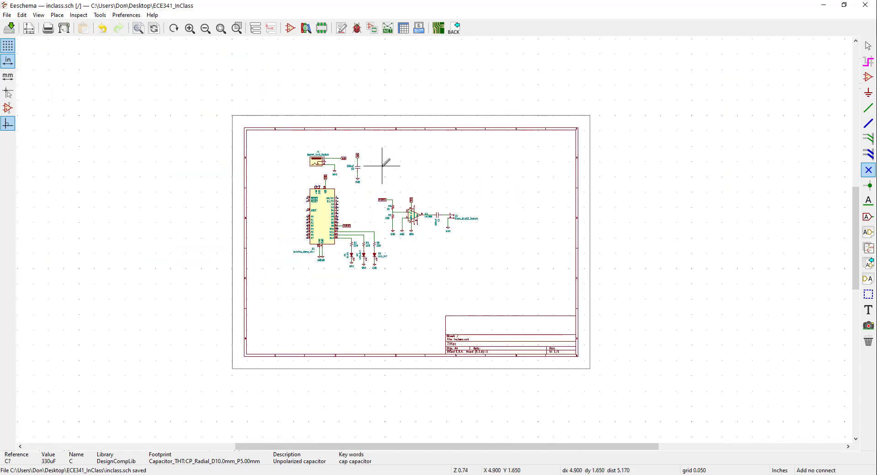
pyautogui.scroll(2, 386, 162)
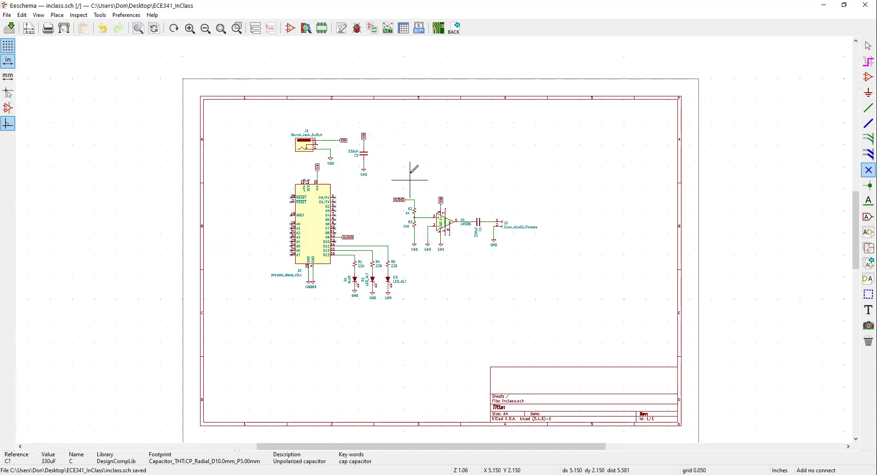
pyautogui.scroll(1, 410, 179)
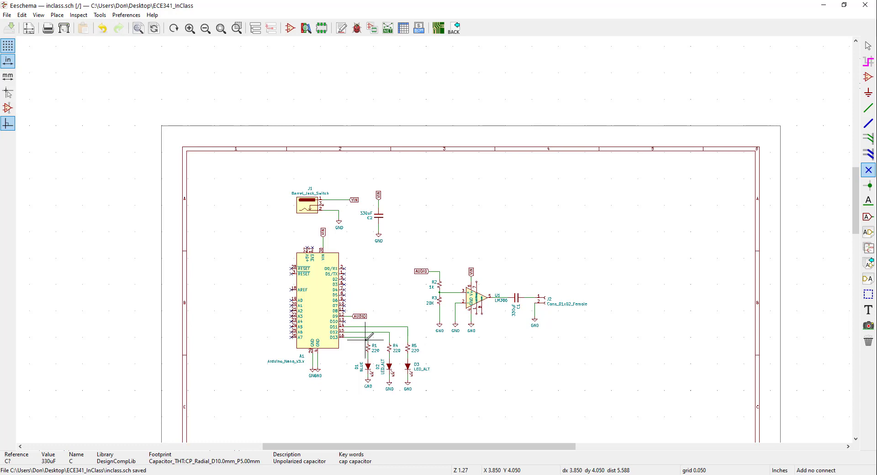
# Open the footprint assignment tool and enlarge its window and assignments list enough to read the full footprint names
pyautogui.click(372, 31)
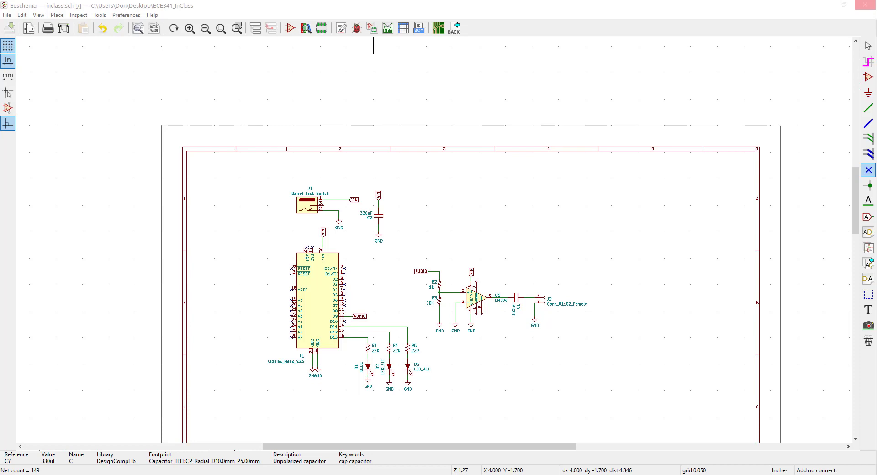
pyautogui.press('super+Left')
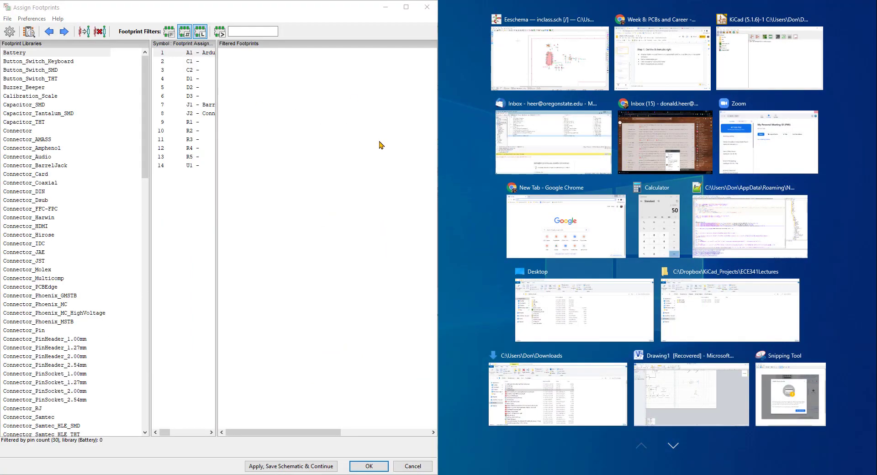
pyautogui.click(383, 201)
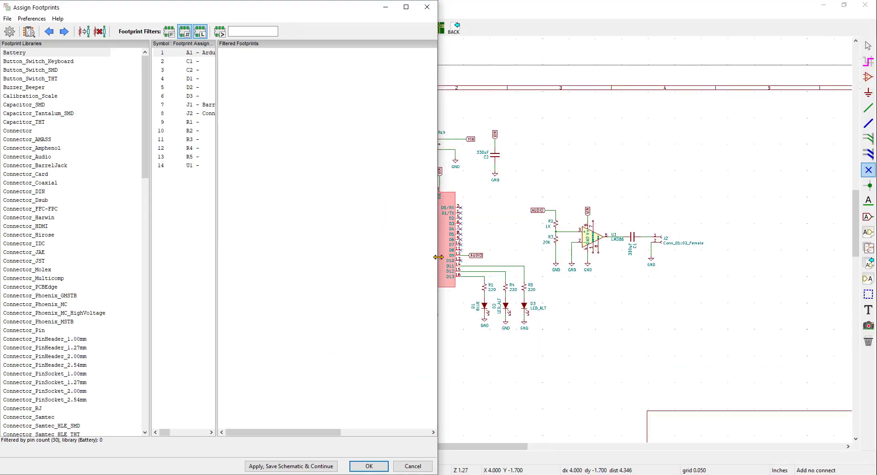
pyautogui.moveTo(438, 256); pyautogui.dragTo(644, 251)
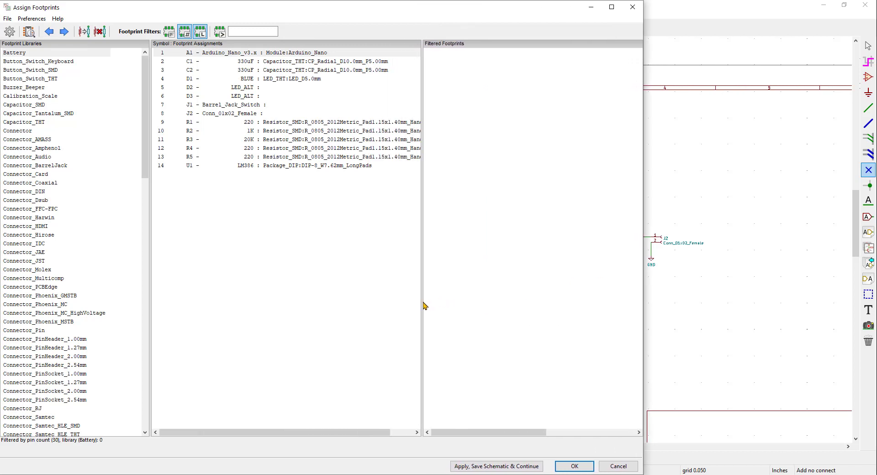
pyautogui.moveTo(422, 303); pyautogui.dragTo(468, 301)
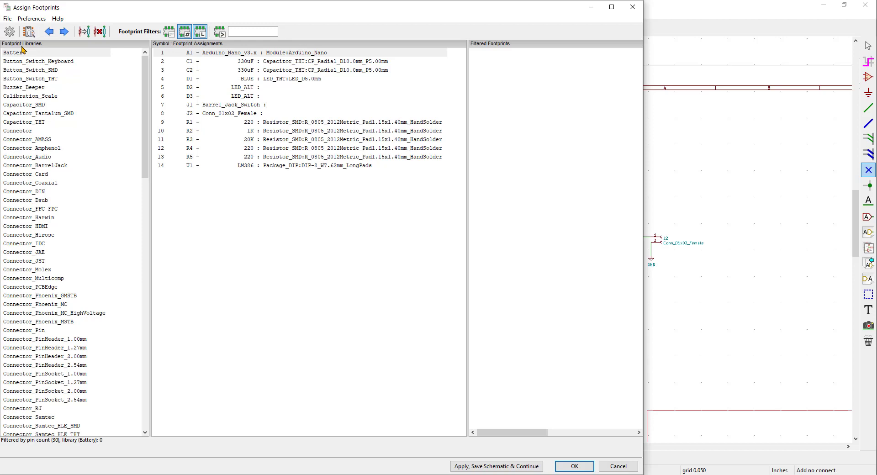
# Bring the schematic forward to check the Arduino Nano symbol's pins, and return to the footprint assignment window
pyautogui.click(671, 13)
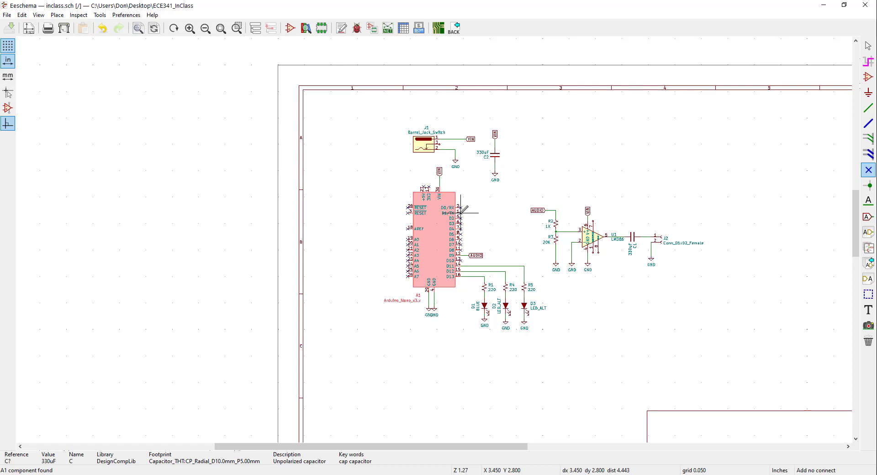
pyautogui.click(461, 213)
pyautogui.moveTo(385, 472)
pyautogui.click(493, 454)
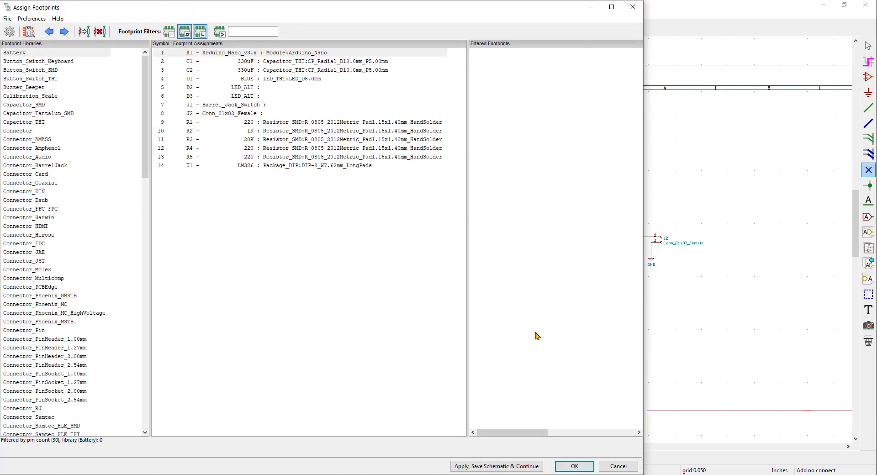
# Open the footprint viewer and preview the footprints assigned to Arduino Nano A1 and capacitor C1
pyautogui.click(32, 32)
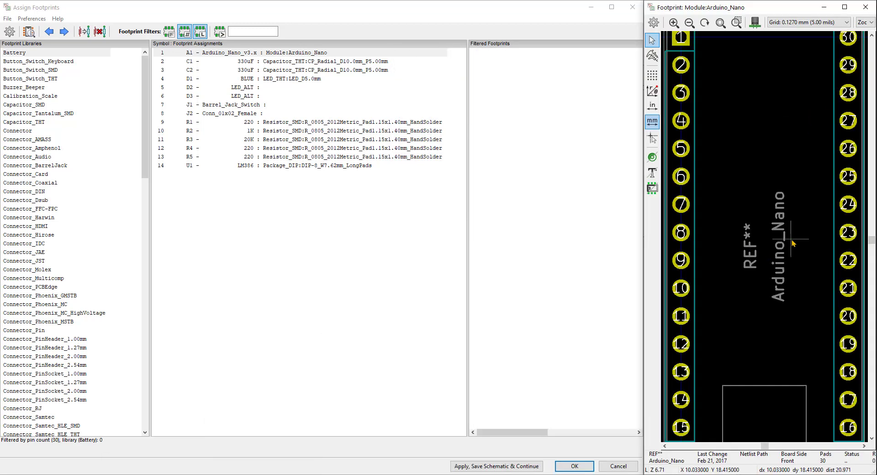
pyautogui.click(222, 53)
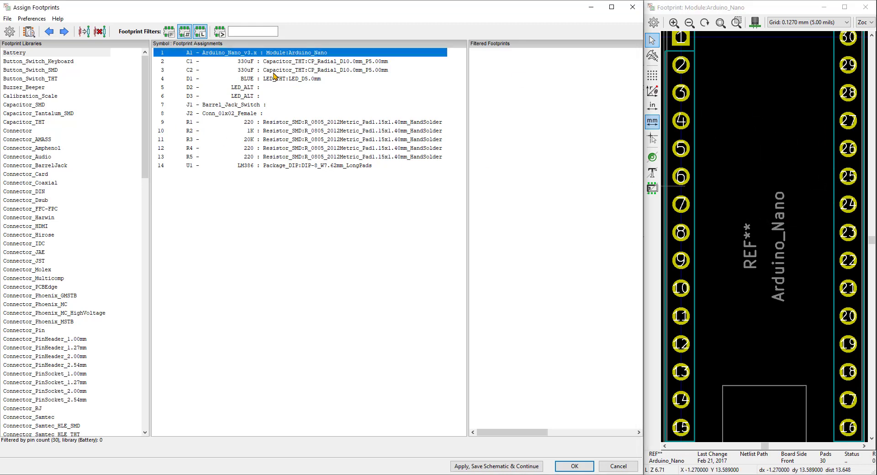
pyautogui.click(287, 62)
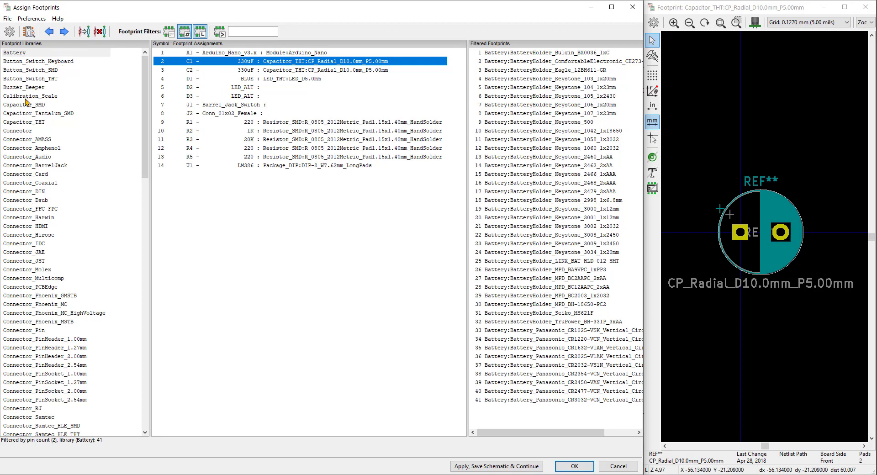
# Browse the connector libraries from Connector_Card to Connector_HDMI for C1, and switch off filtering by library
pyautogui.click(27, 176)
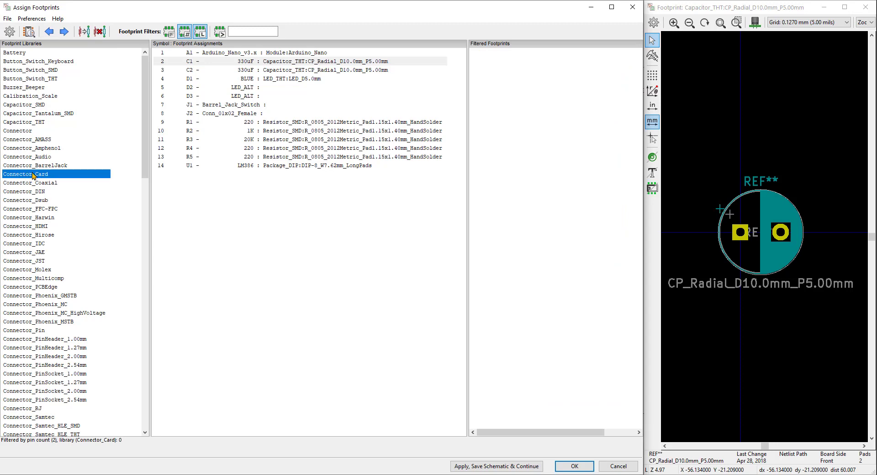
pyautogui.click(36, 184)
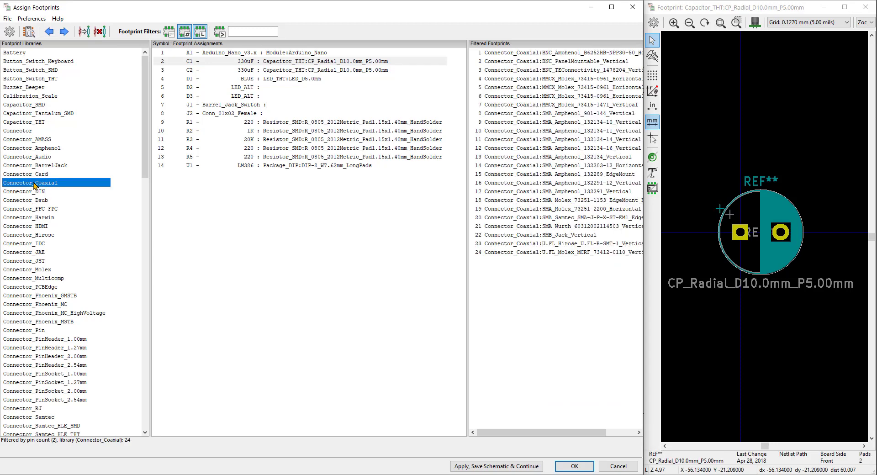
pyautogui.click(33, 192)
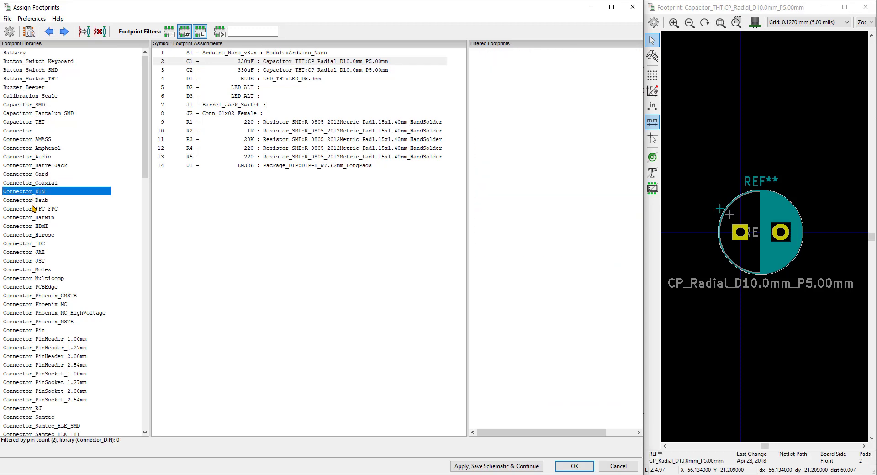
pyautogui.click(33, 209)
pyautogui.click(31, 227)
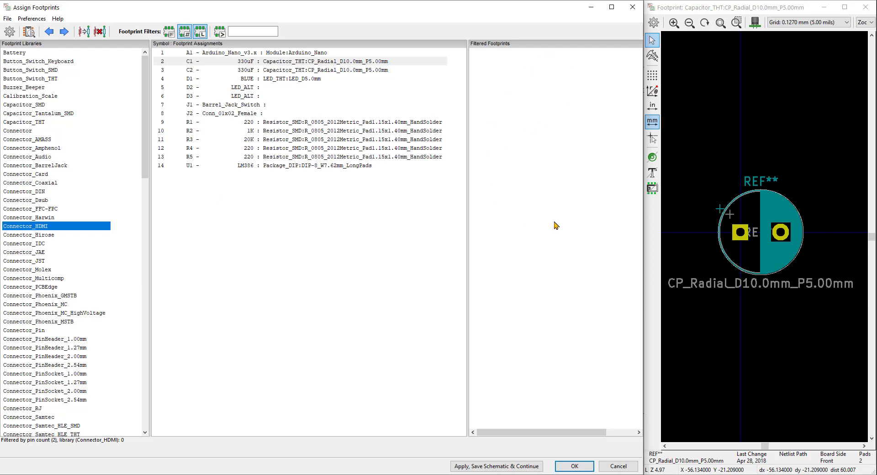
pyautogui.click(203, 31)
pyautogui.click(202, 31)
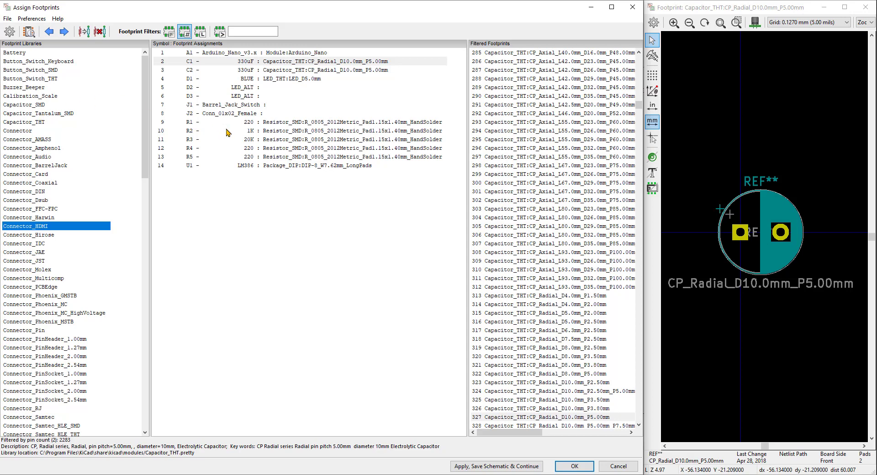
# Locate barrel jack J1 in the schematic through its assignment entry, and bring back the footprint assignment window and viewer
pyautogui.click(239, 106)
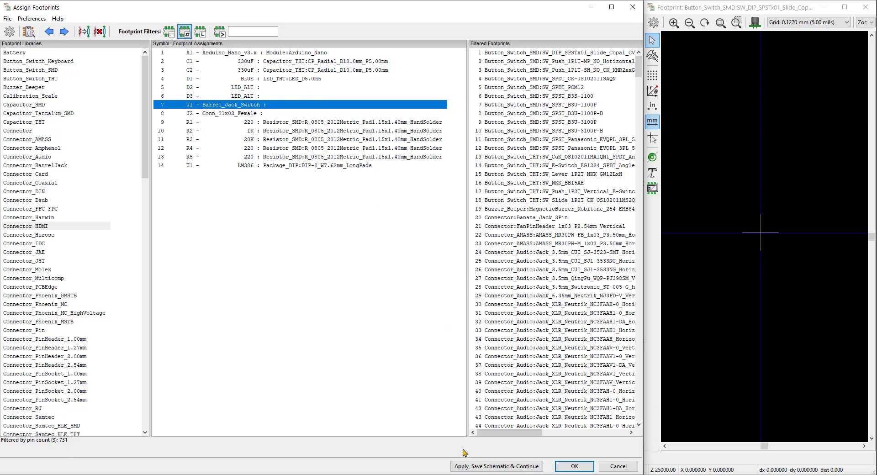
pyautogui.click(405, 474)
pyautogui.click(407, 457)
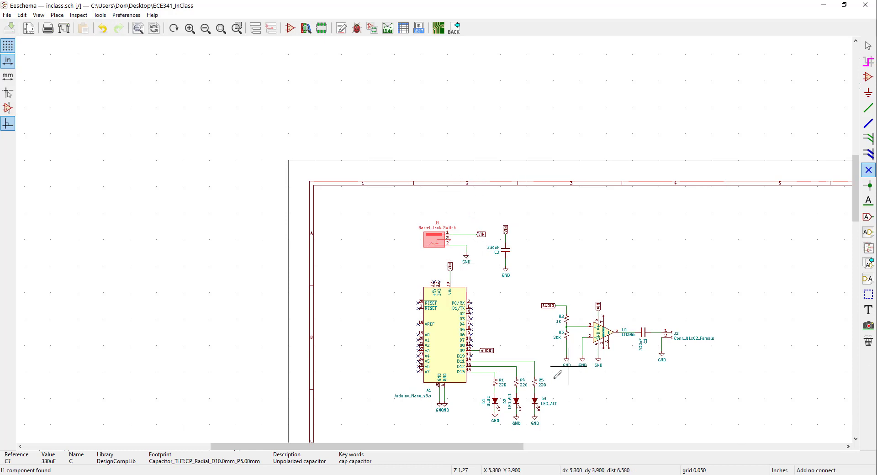
pyautogui.click(391, 474)
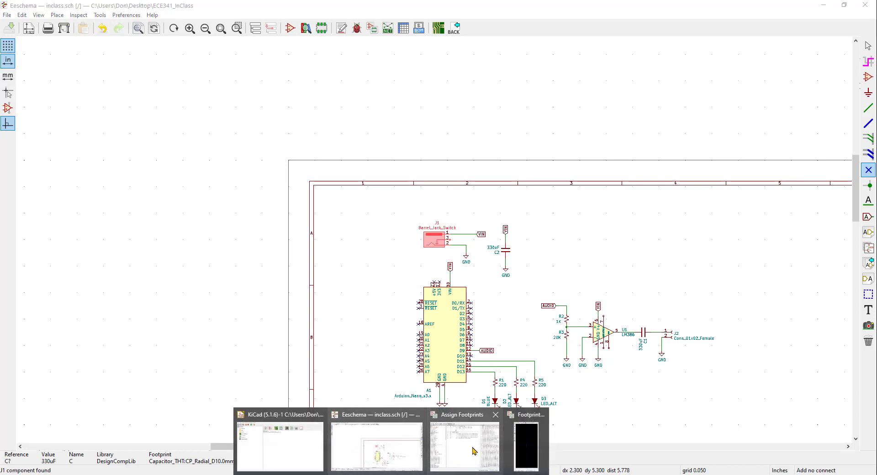
pyautogui.click(473, 448)
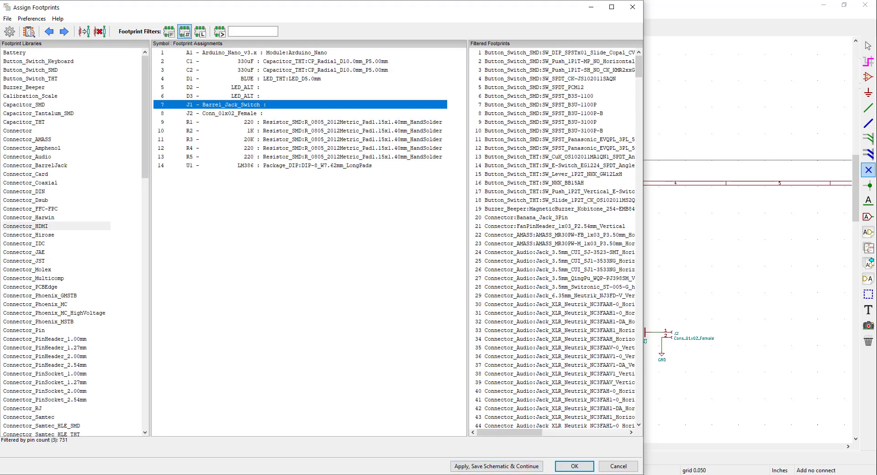
pyautogui.click(391, 474)
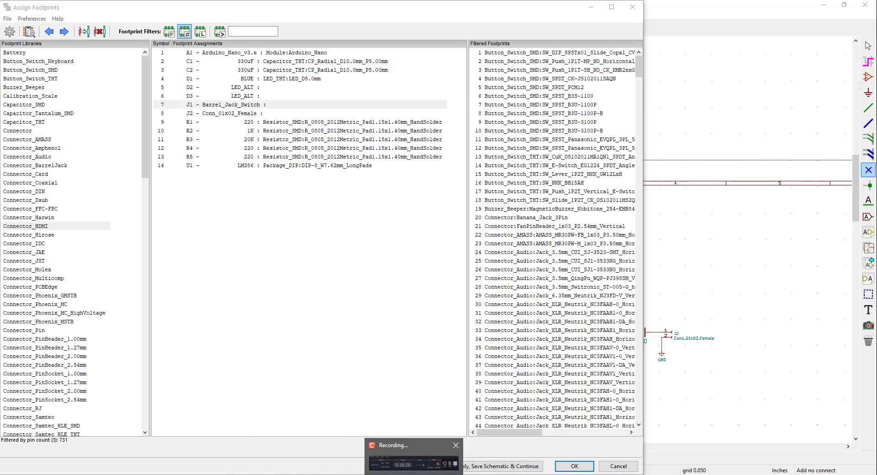
pyautogui.moveTo(391, 474)
pyautogui.click(495, 448)
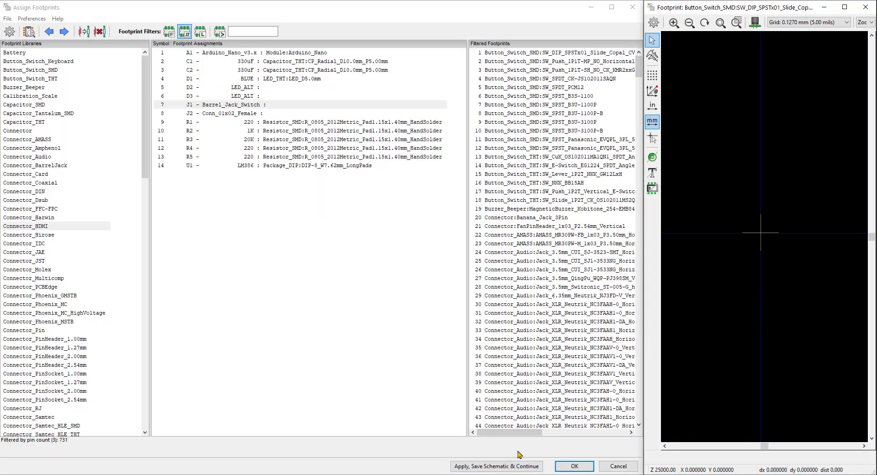
# Look through J1's pin-matched footprints and narrow them to the Connector_BarrelJack library
pyautogui.click(232, 107)
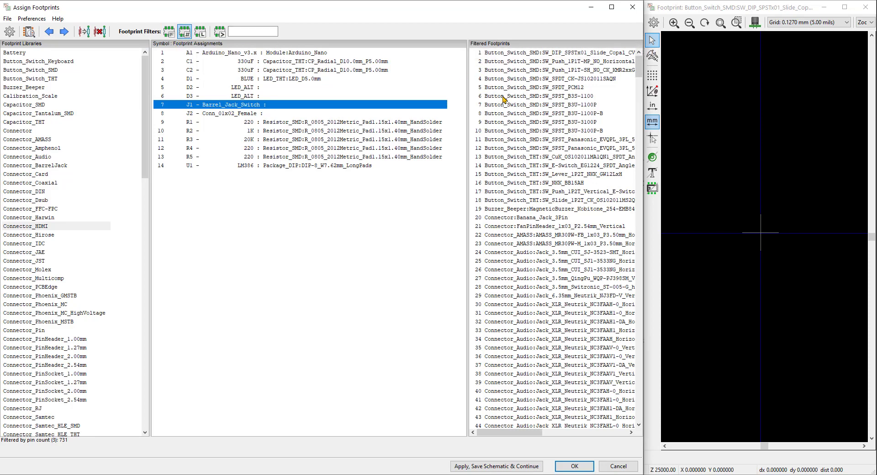
pyautogui.scroll(-2, 504, 99)
pyautogui.scroll(-12, 504, 99)
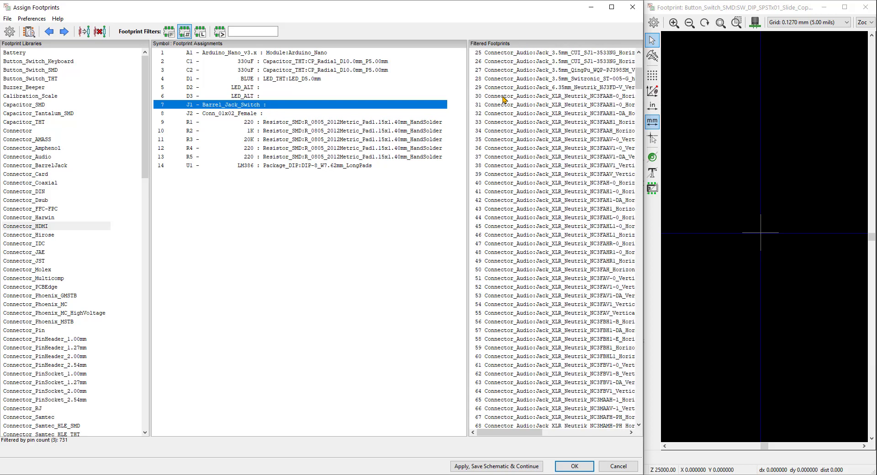
pyautogui.scroll(-4, 504, 99)
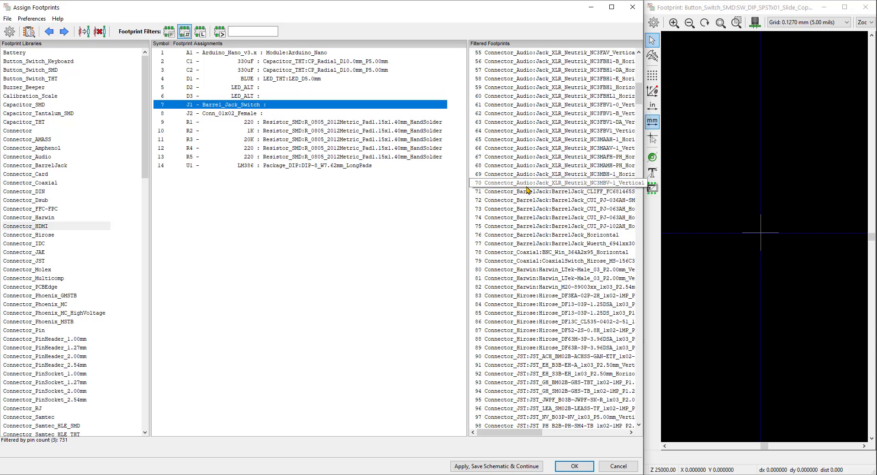
pyautogui.click(47, 166)
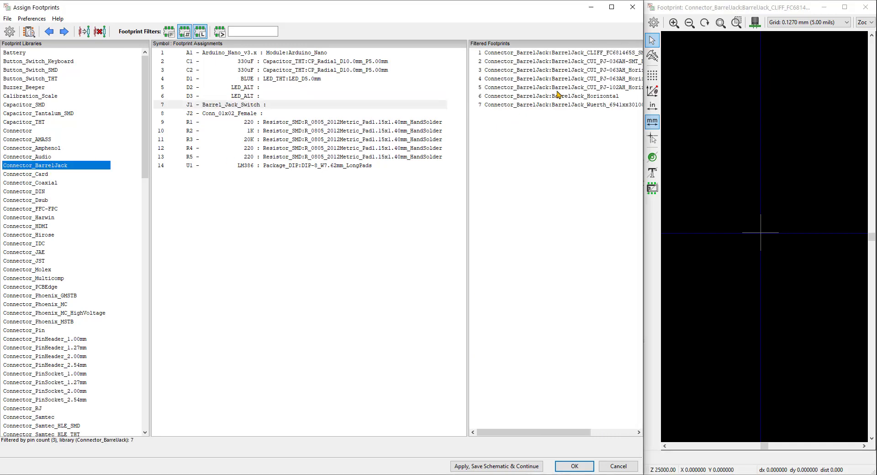
# Preview each candidate footprint in the Connector_BarrelJack library, from the CLIFF_FC681465S to the Wuerth_6941xx301002
pyautogui.click(572, 54)
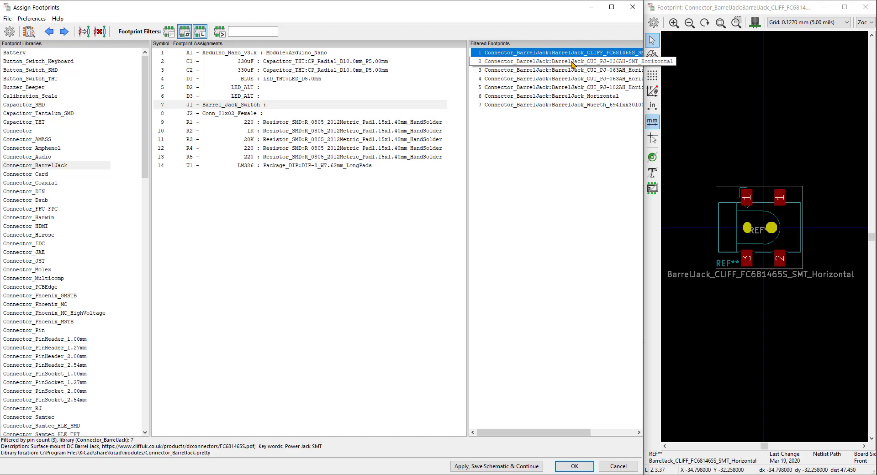
pyautogui.click(573, 62)
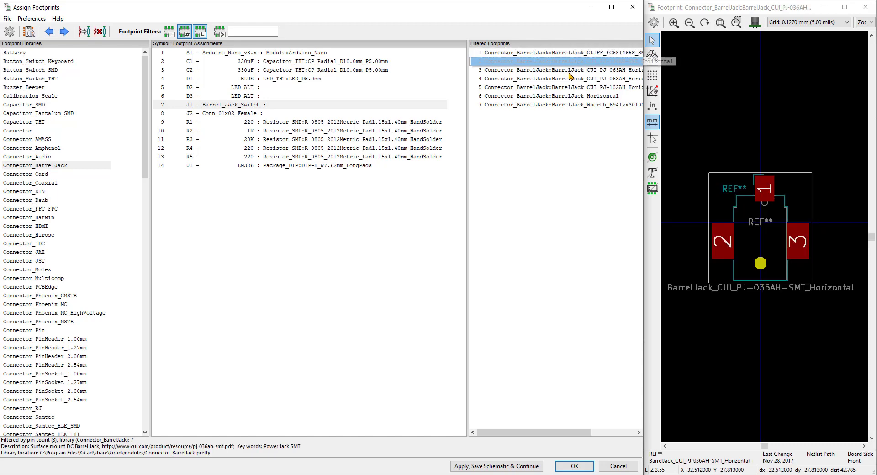
pyautogui.click(570, 71)
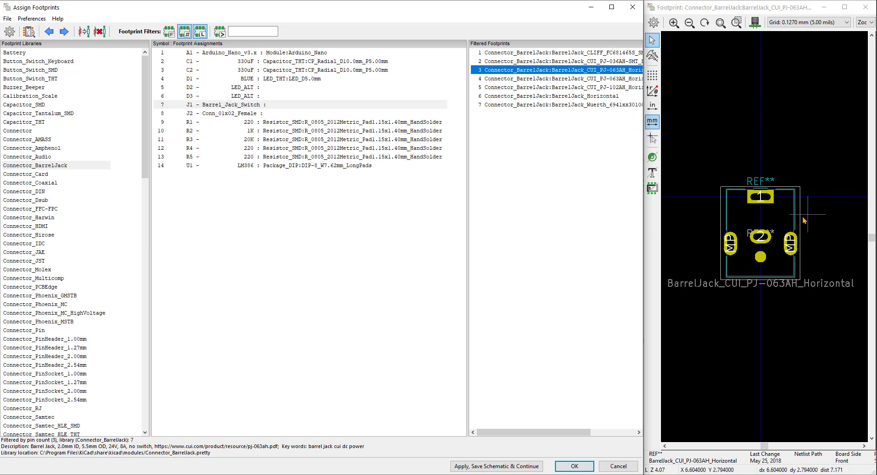
pyautogui.click(631, 79)
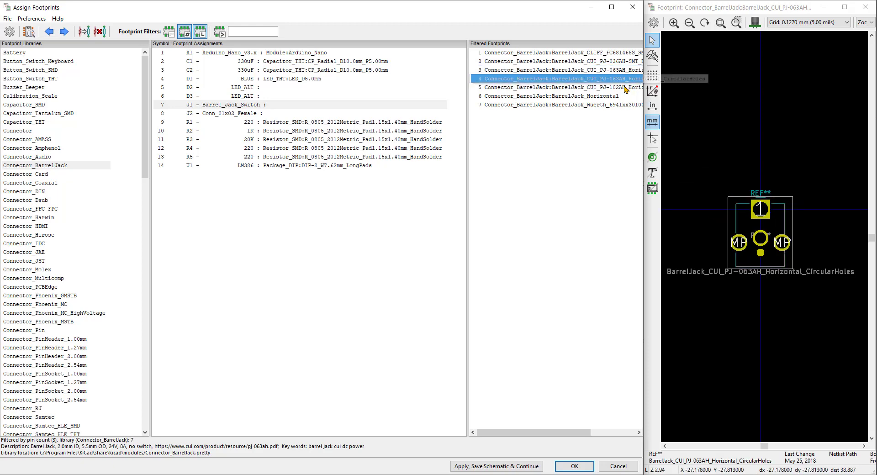
pyautogui.click(624, 87)
pyautogui.click(611, 96)
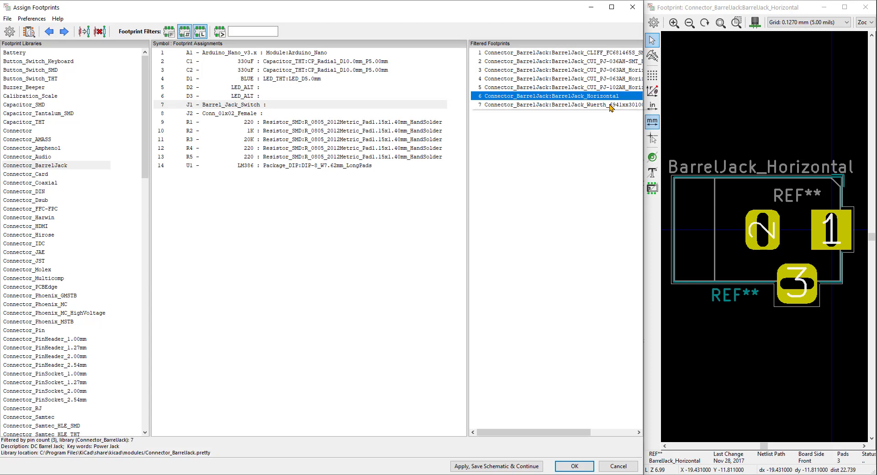
pyautogui.click(610, 105)
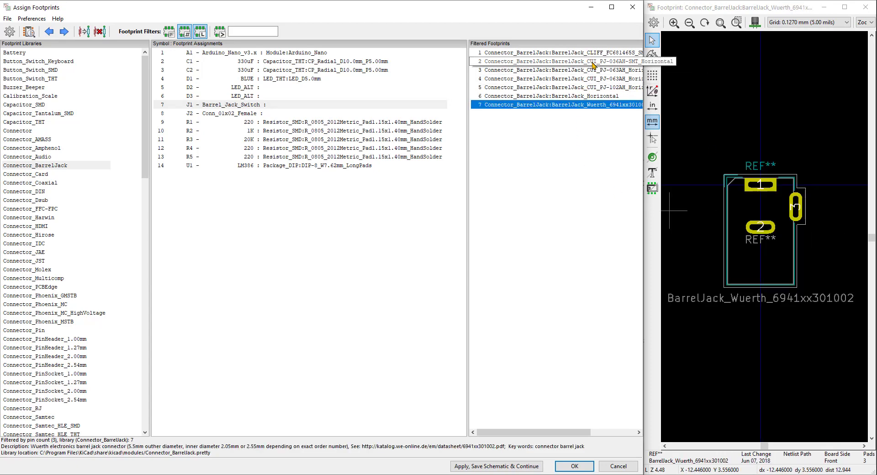
# Compare the pad shapes of BarrelJack_CUI_PJ-102AH_Horizontal and BarrelJack_Horizontal, finishing on the PJ-102AH
pyautogui.click(600, 89)
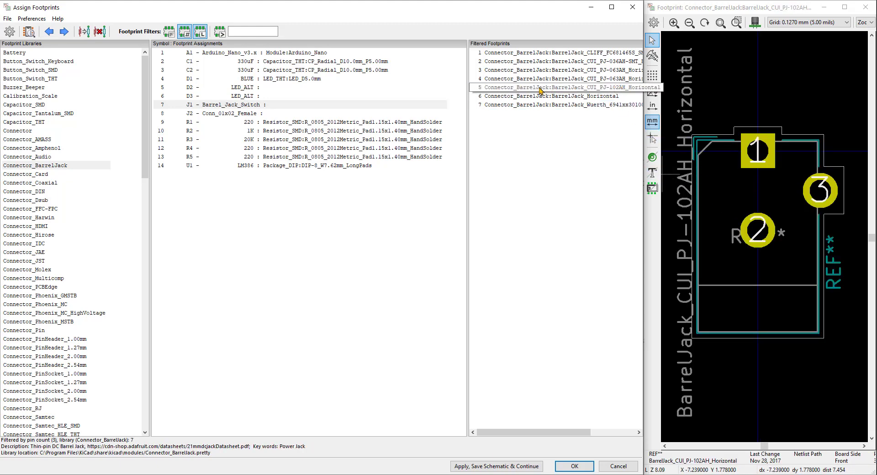
pyautogui.click(590, 88)
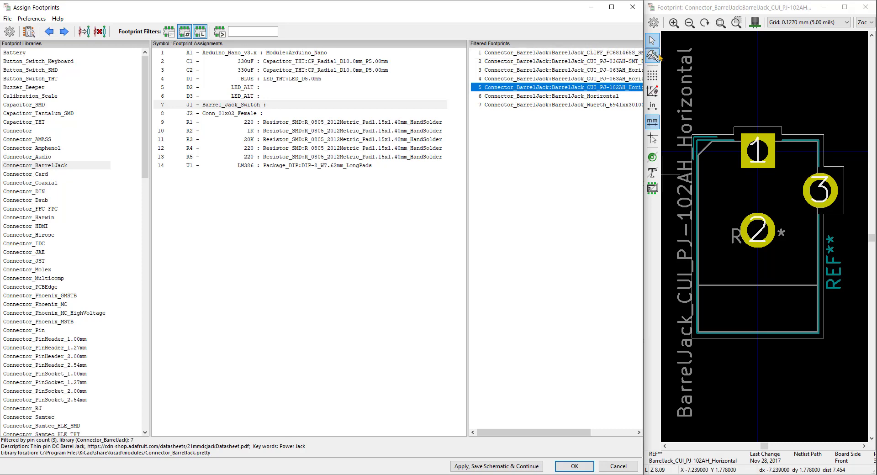
pyautogui.click(605, 97)
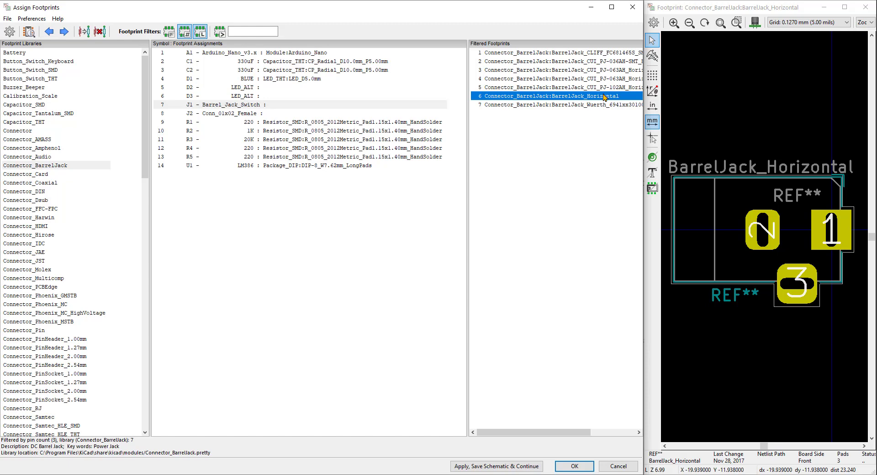
pyautogui.click(607, 88)
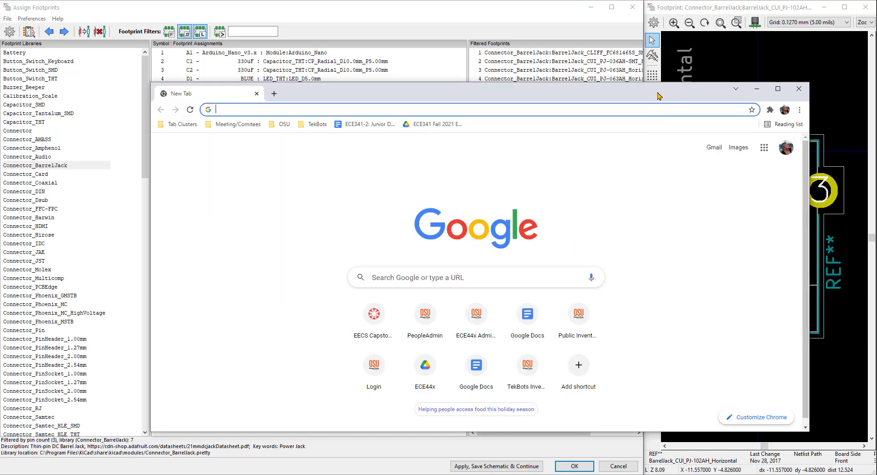
# Switch to the Chrome browser, search Google for "pj102ah" and open the Digi-Key product page for the PJ-102AH, keeping the footprint preview visible
pyautogui.moveTo(657, 96); pyautogui.dragTo(509, 89)
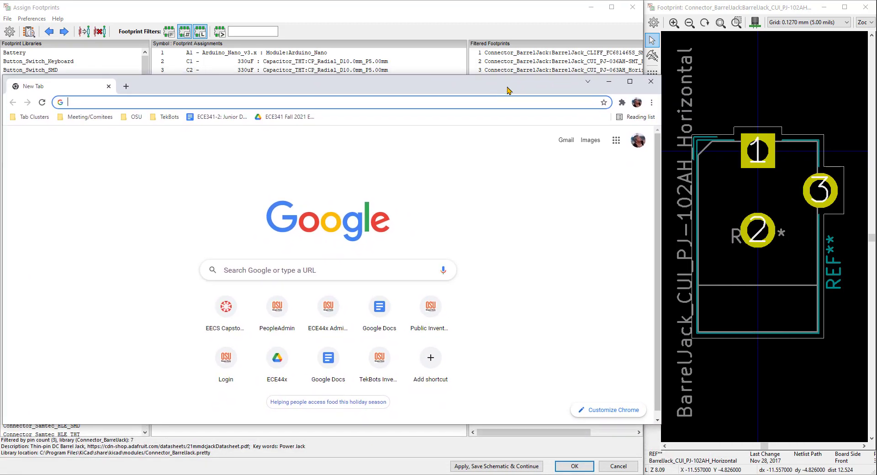
pyautogui.click(365, 102)
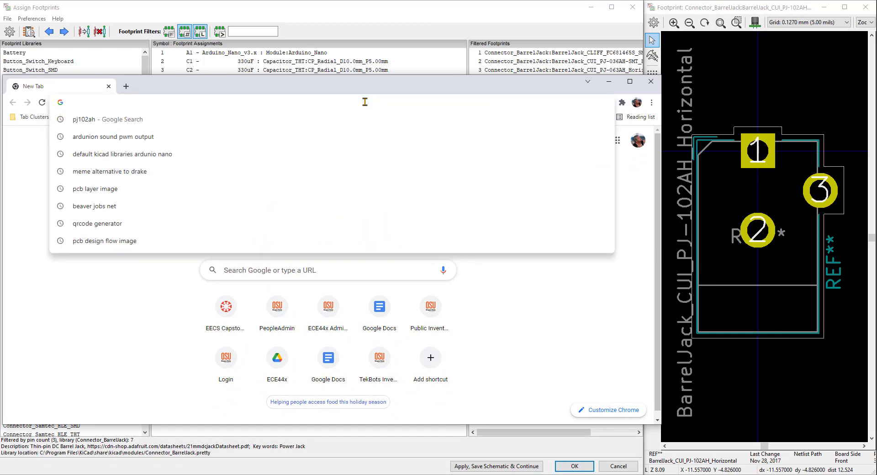
pyautogui.click(106, 120)
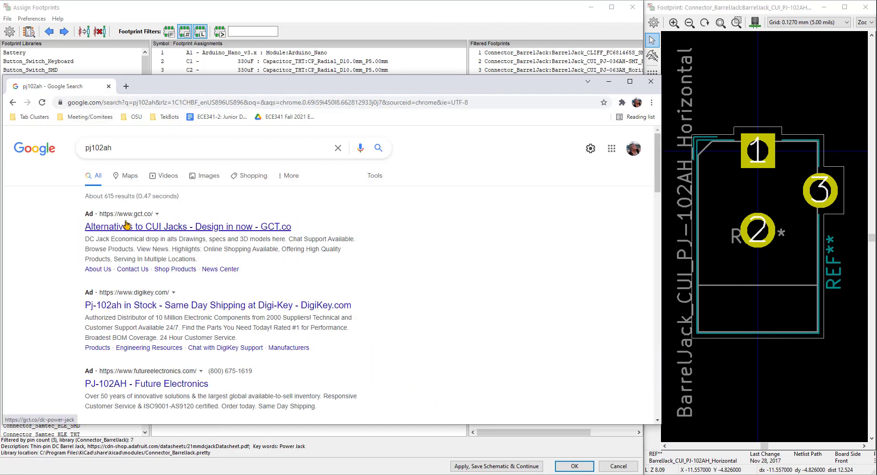
pyautogui.click(151, 305)
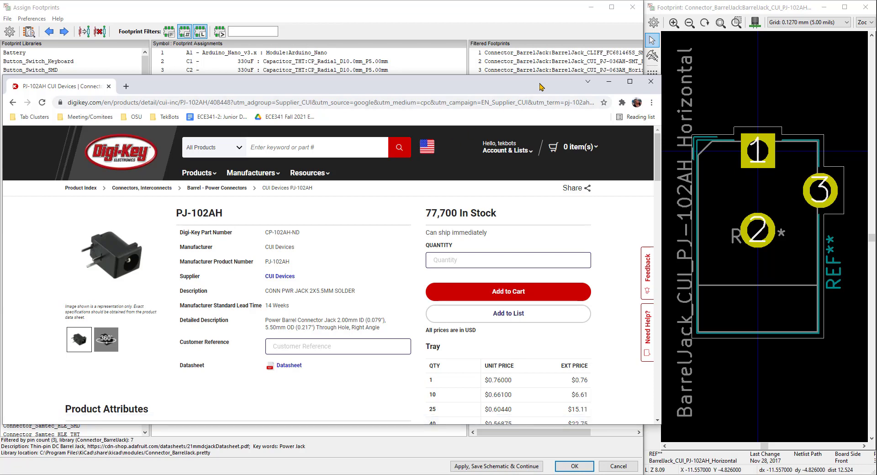
pyautogui.moveTo(529, 91); pyautogui.dragTo(588, 69)
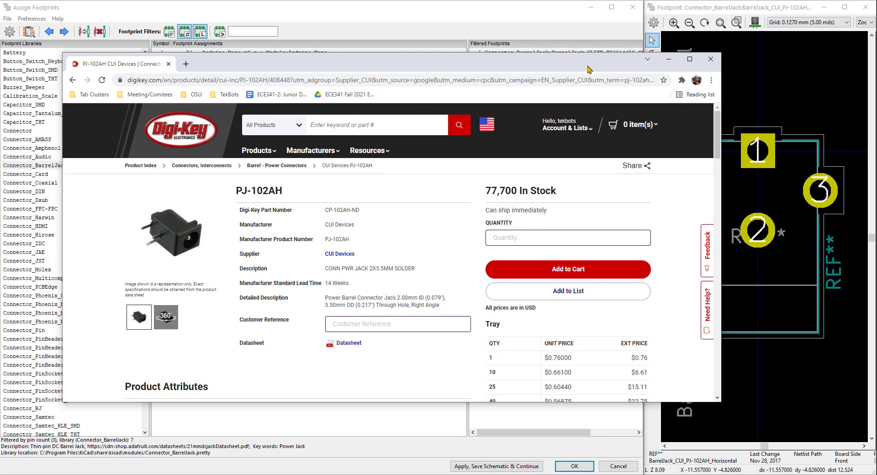
# Open the PJ-102AH datasheet and bring its page 2 PCB layout drawing into view beside the footprint preview
pyautogui.click(355, 345)
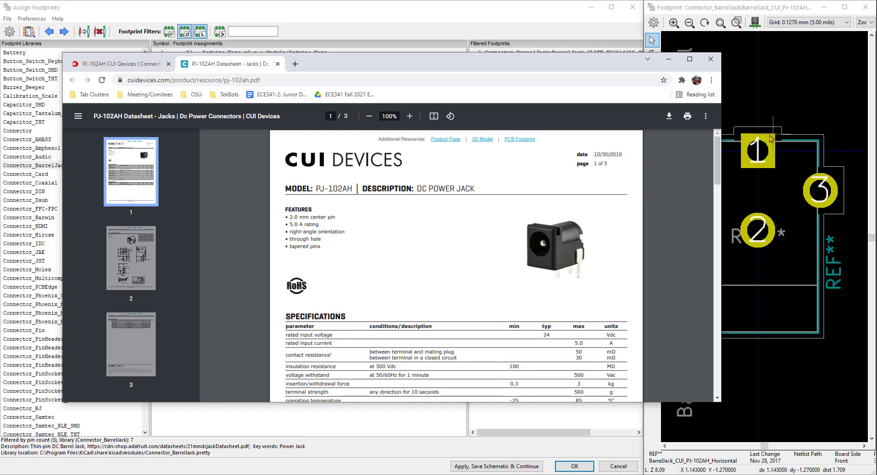
pyautogui.scroll(-2, 377, 311)
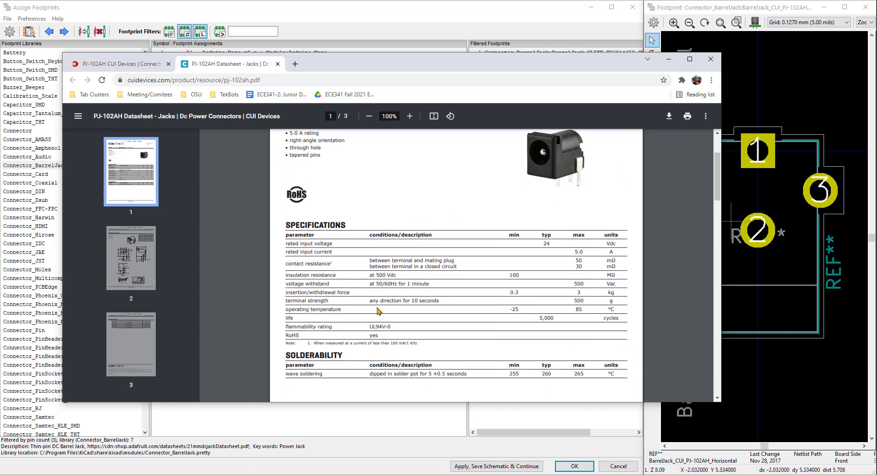
pyautogui.scroll(-10, 377, 311)
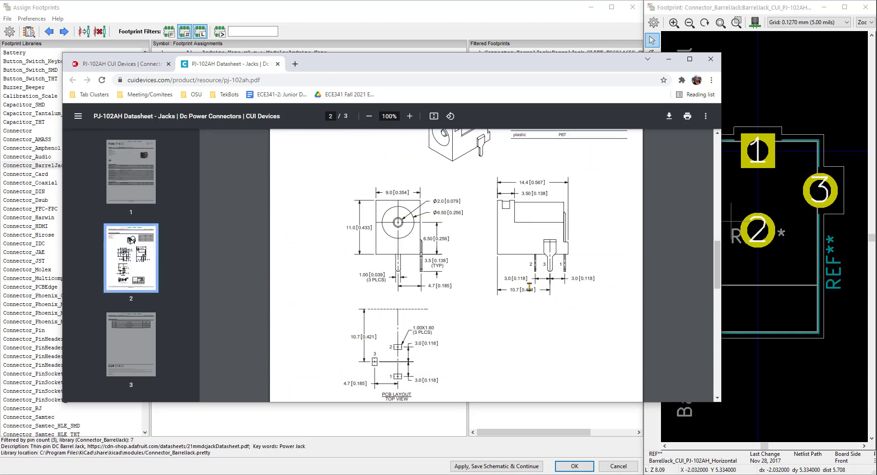
pyautogui.moveTo(566, 61); pyautogui.dragTo(511, 58)
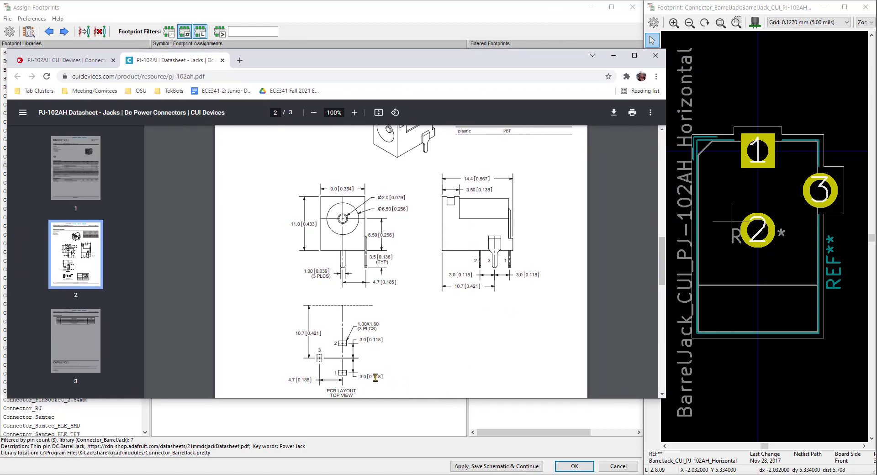
pyautogui.scroll(-1, 376, 377)
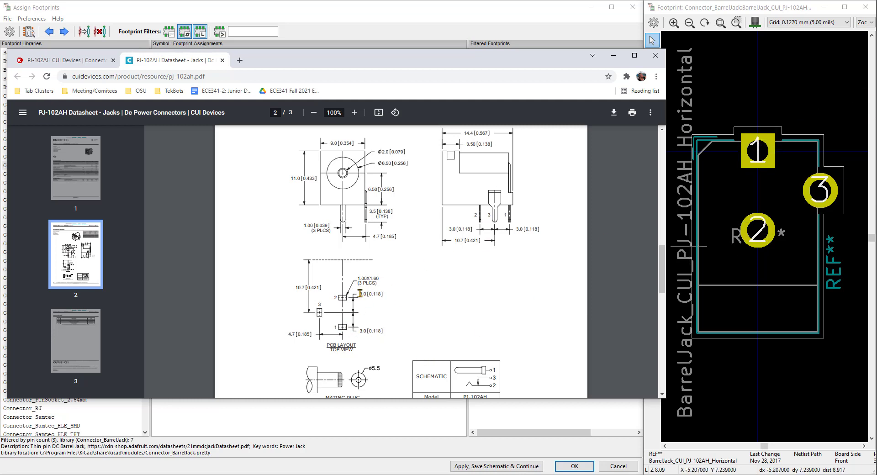
# Highlight the 3.0 mm pin spacing beside pin 1 in the datasheet's PCB layout, and measure from pad 1 to pad 2 in the footprint preview
pyautogui.doubleClick(364, 330)
pyautogui.moveTo(564, 62); pyautogui.dragTo(517, 63)
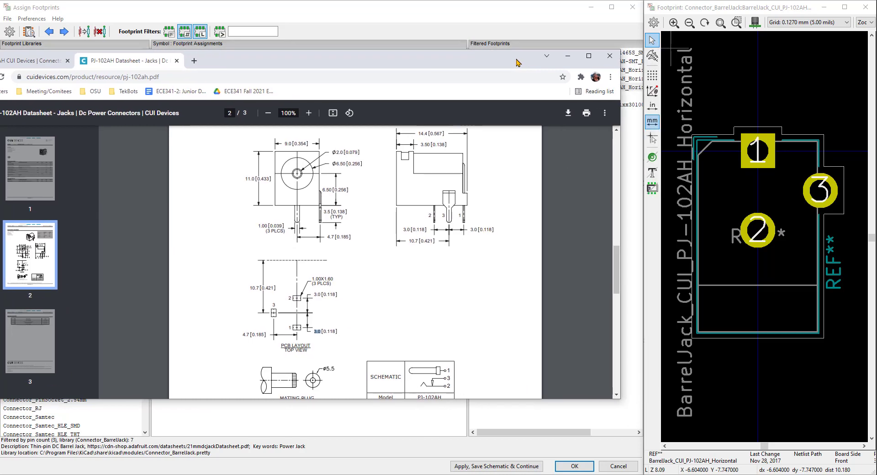
pyautogui.click(652, 55)
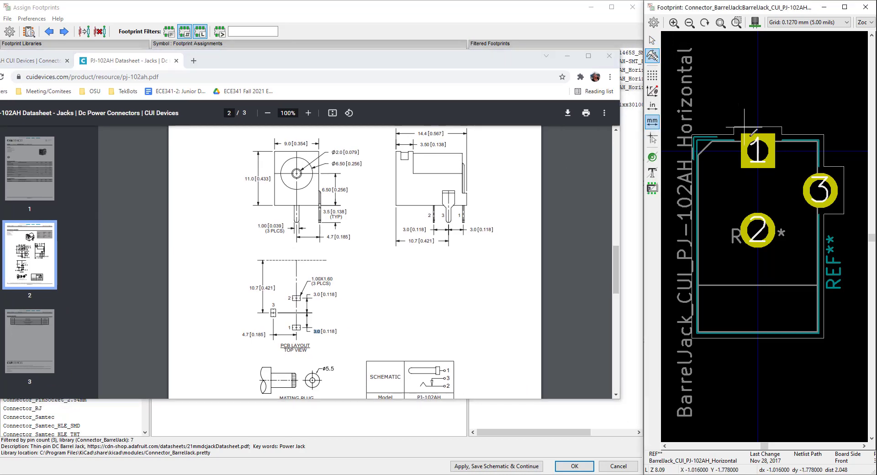
pyautogui.click(758, 150)
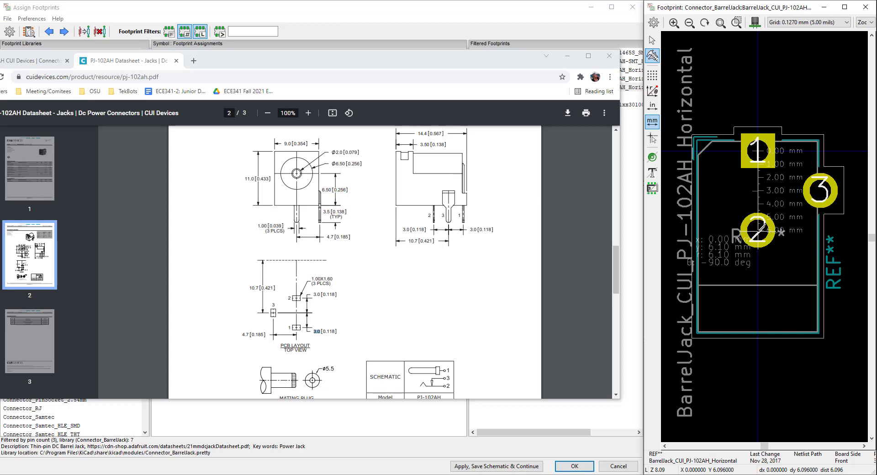
pyautogui.press('Escape')
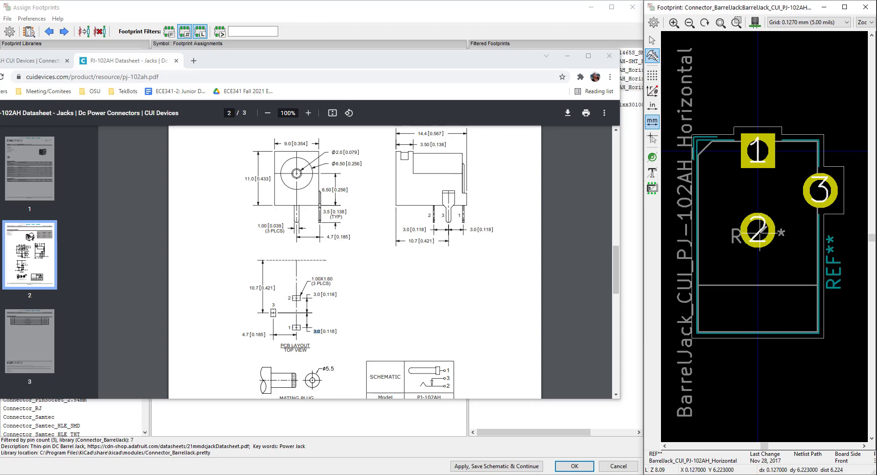
# Return to the footprint assignments and assign BarrelJack_CUI_PJ-102AH_Horizontal to J1
pyautogui.click(450, 12)
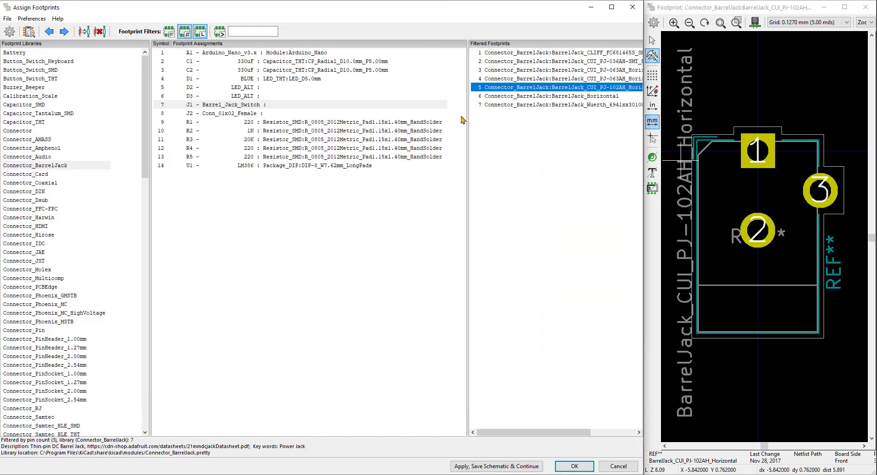
pyautogui.doubleClick(507, 88)
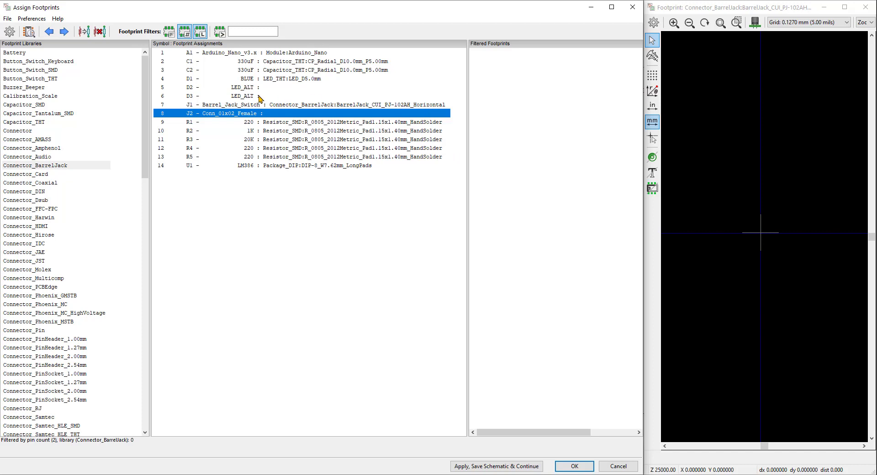
# Check D1's assigned footprint, list the pin-matched footprints of the LED_THT library and locate LED_D5.0mm
pyautogui.click(283, 83)
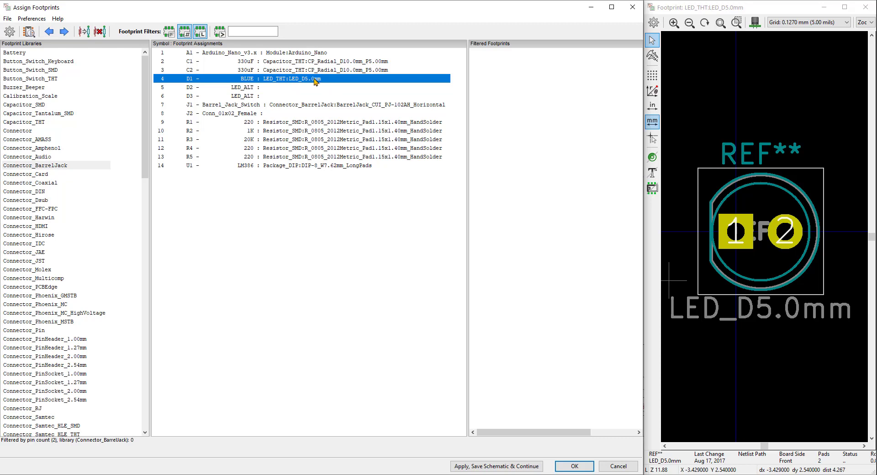
pyautogui.click(277, 89)
pyautogui.click(277, 81)
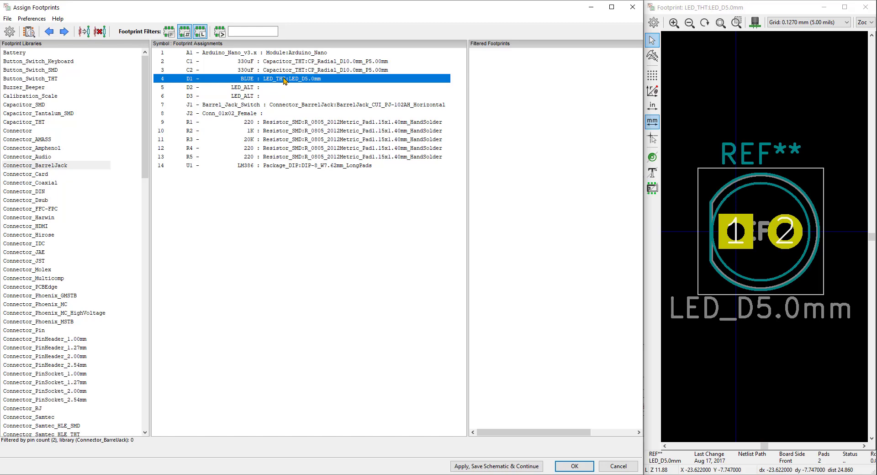
pyautogui.scroll(-6, 16, 322)
pyautogui.scroll(-10, 16, 322)
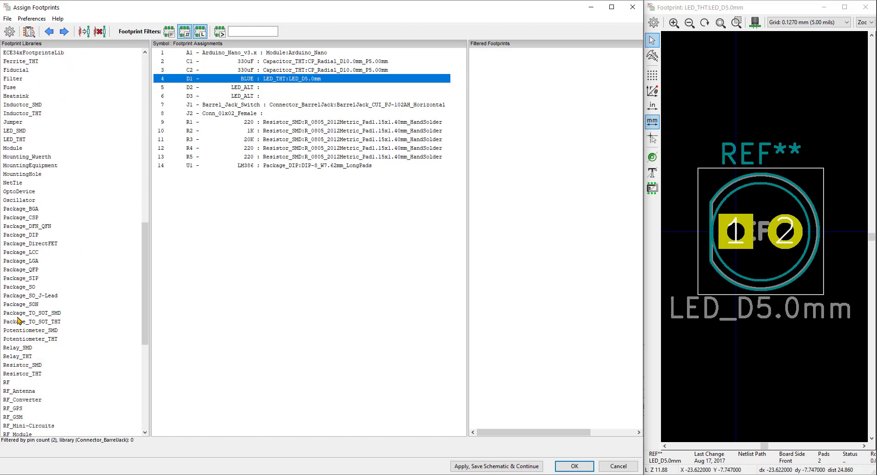
pyautogui.click(24, 244)
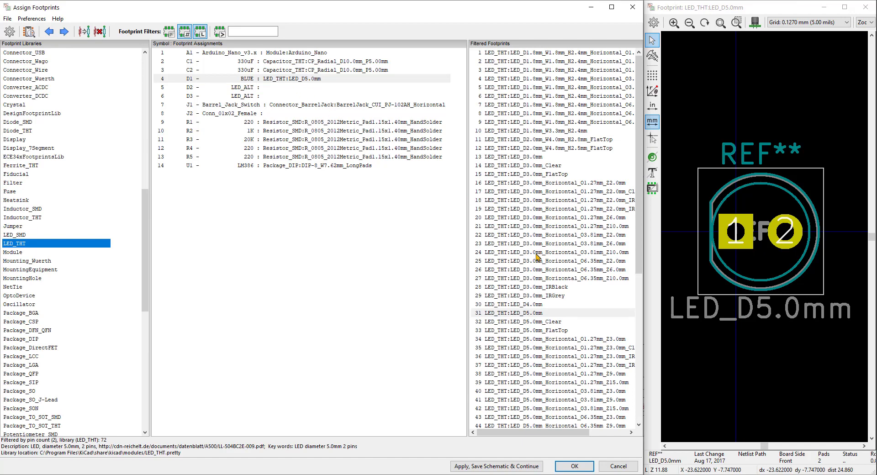
pyautogui.click(556, 313)
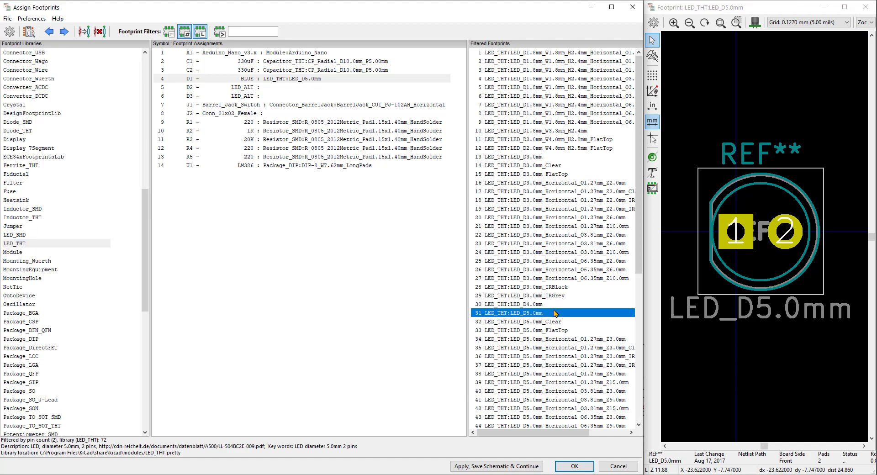
# Assign the LED_THT:LED_D5.0mm footprint to both D2 and D3
pyautogui.click(273, 88)
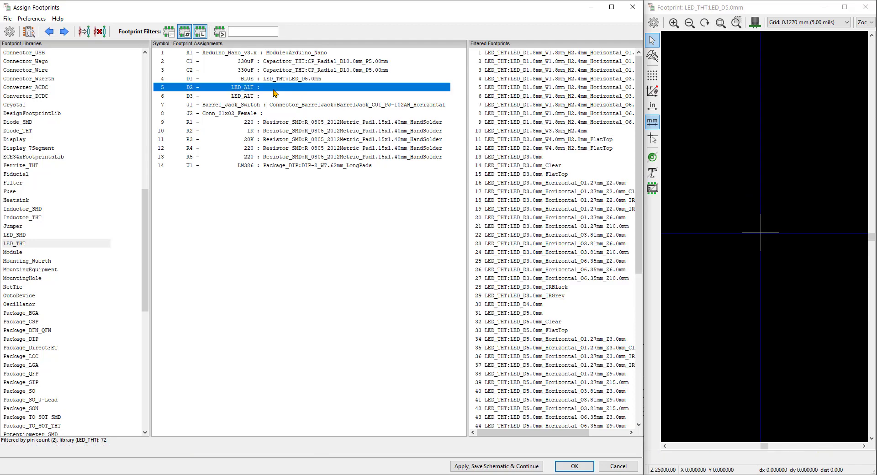
pyautogui.doubleClick(538, 313)
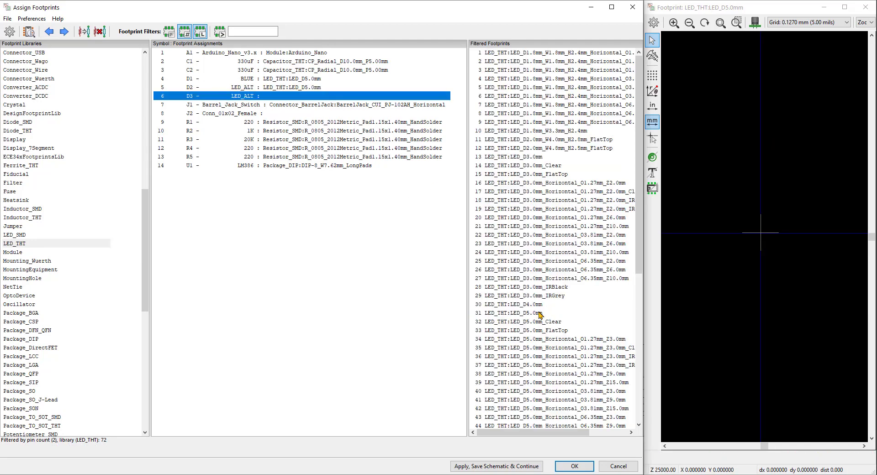
pyautogui.doubleClick(540, 313)
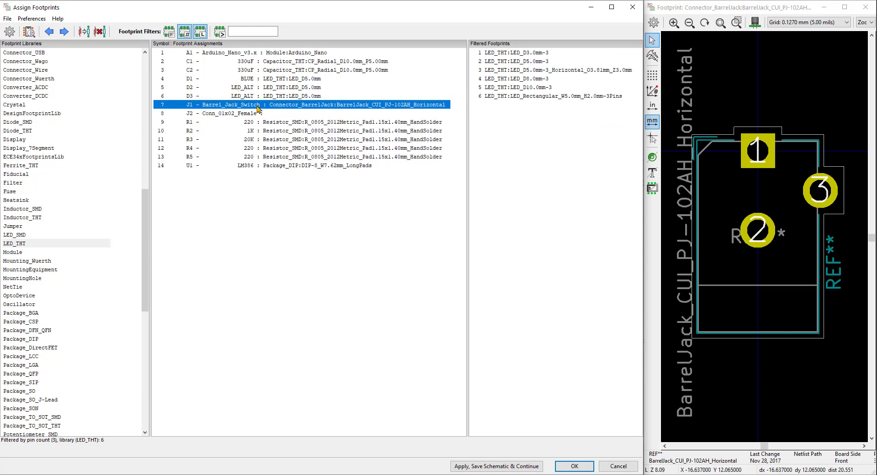
# Check connector J2 in the schematic, and list its pin-matched footprints from the Connector_PinHeader_2.54mm library
pyautogui.click(272, 115)
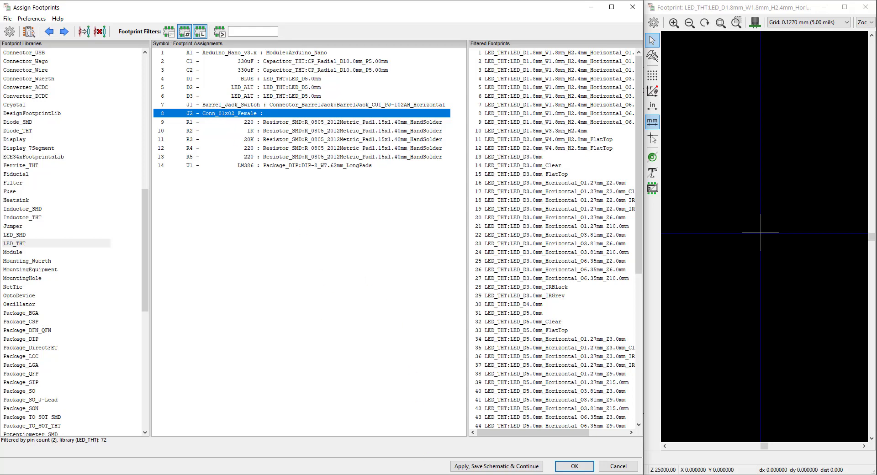
pyautogui.moveTo(361, 469)
pyautogui.click(361, 443)
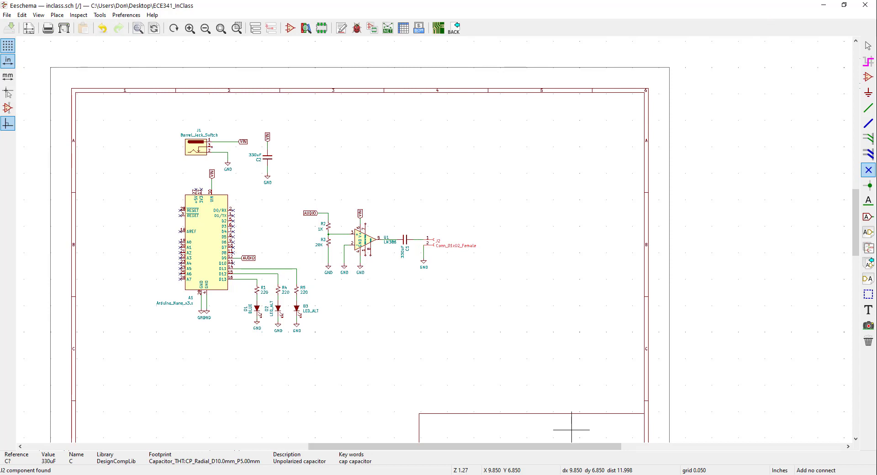
pyautogui.hotkey('alt', 'Tab')
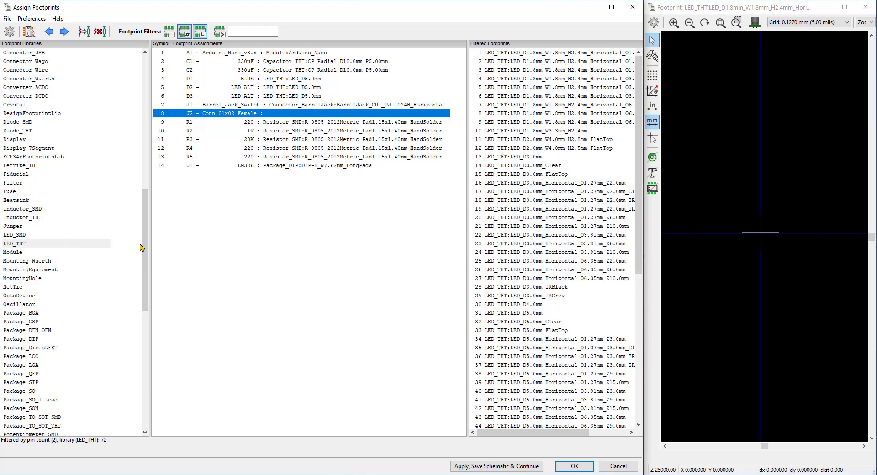
pyautogui.moveTo(142, 248); pyautogui.dragTo(143, 183)
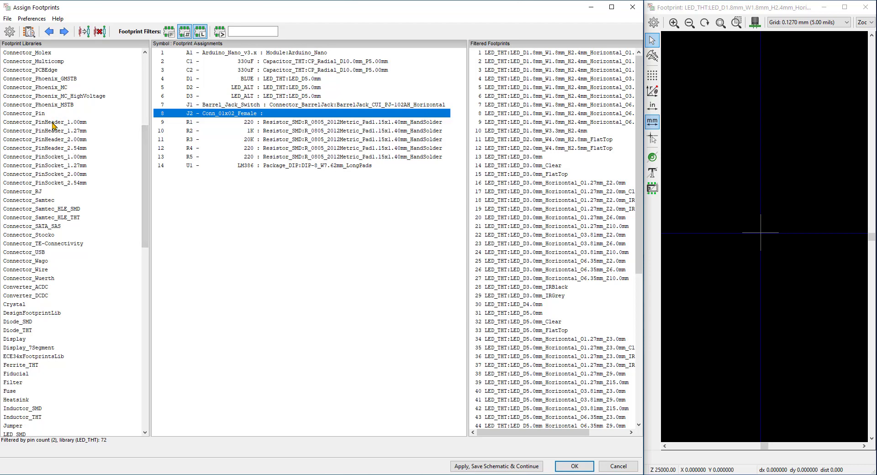
pyautogui.click(59, 149)
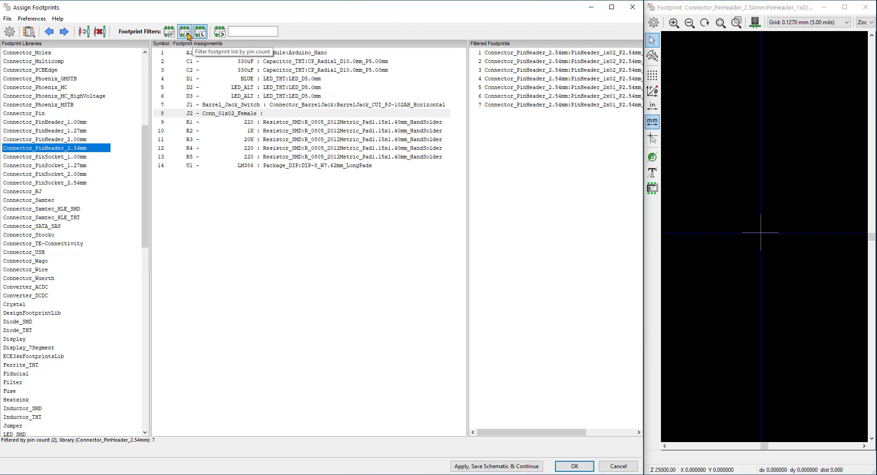
# Preview each candidate pin header footprint for J2, from PinHeader_1x02_P2.54mm_Horizontal to PinHeader_2x01_P2.54mm_Vertical_SMD
pyautogui.click(556, 53)
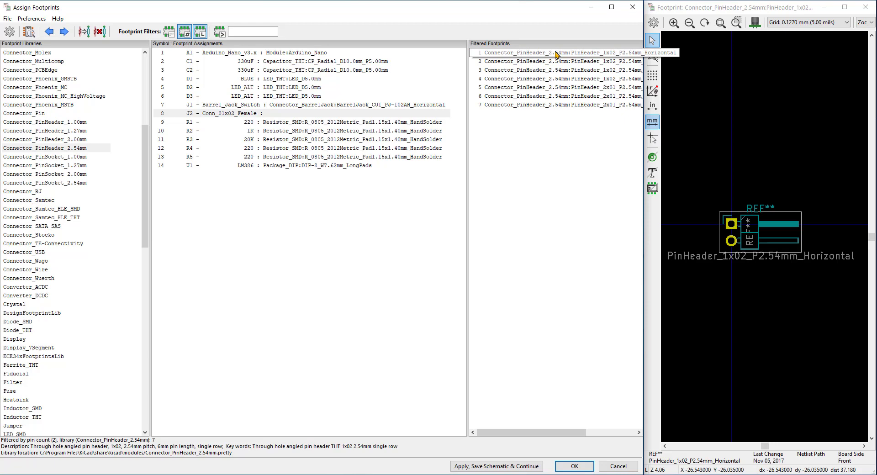
pyautogui.click(557, 63)
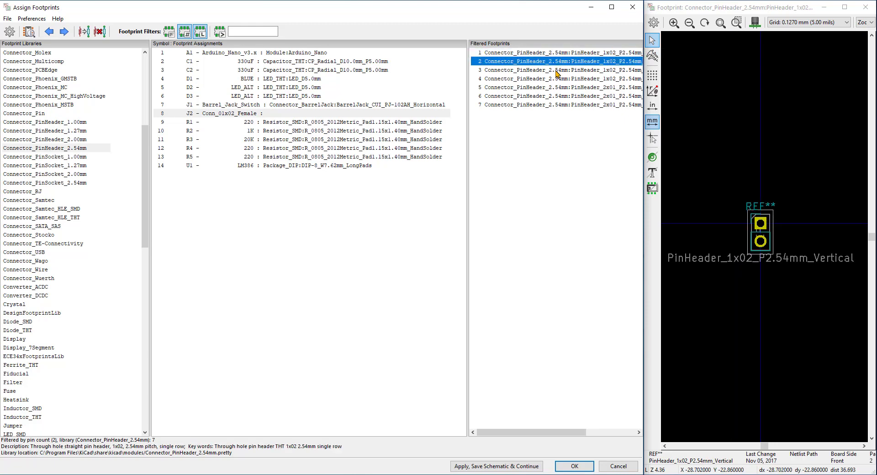
pyautogui.click(557, 72)
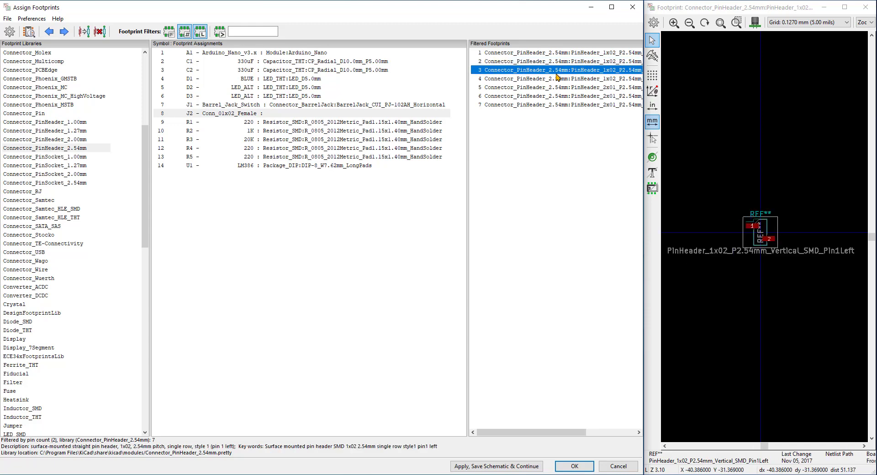
pyautogui.click(558, 80)
pyautogui.click(558, 86)
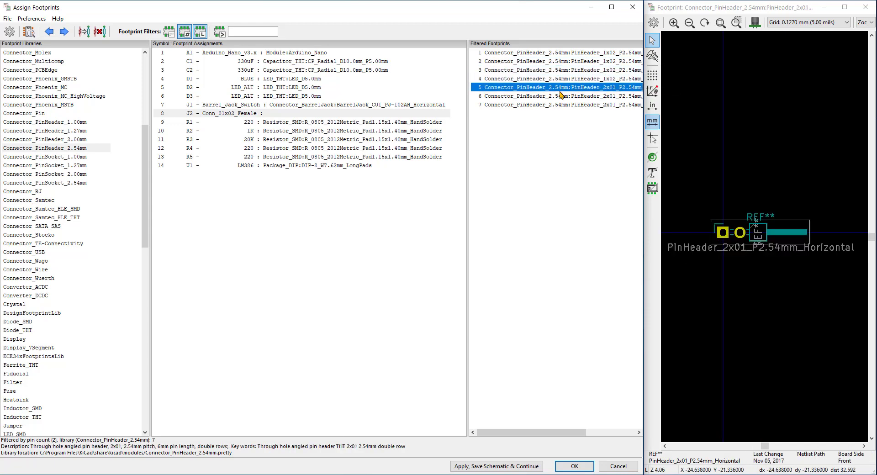
pyautogui.click(562, 97)
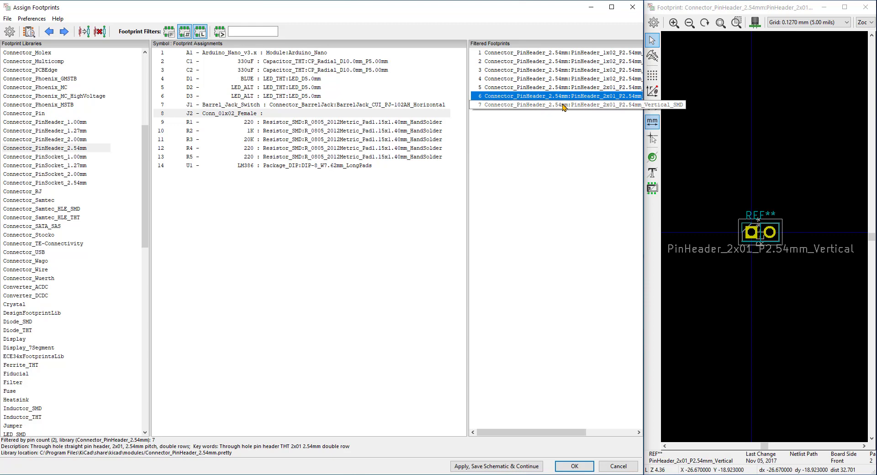
pyautogui.click(564, 105)
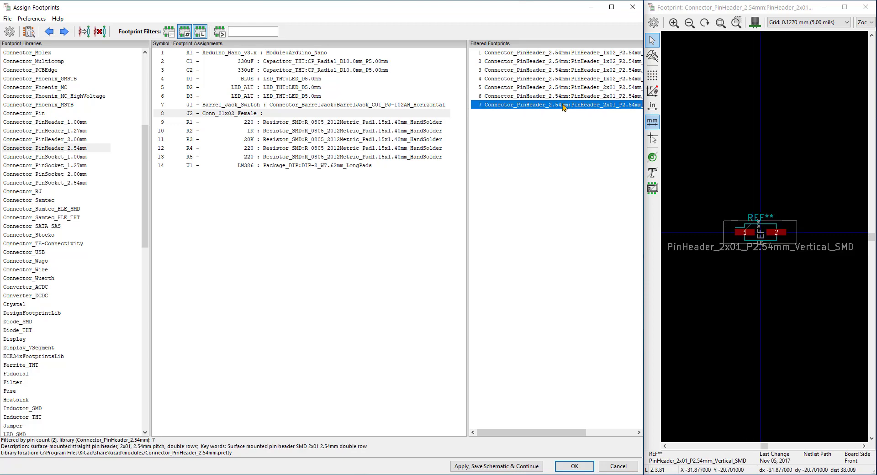
# Assign the through-hole PinHeader_1x02_P2.54mm_Vertical footprint to J2
pyautogui.click(567, 63)
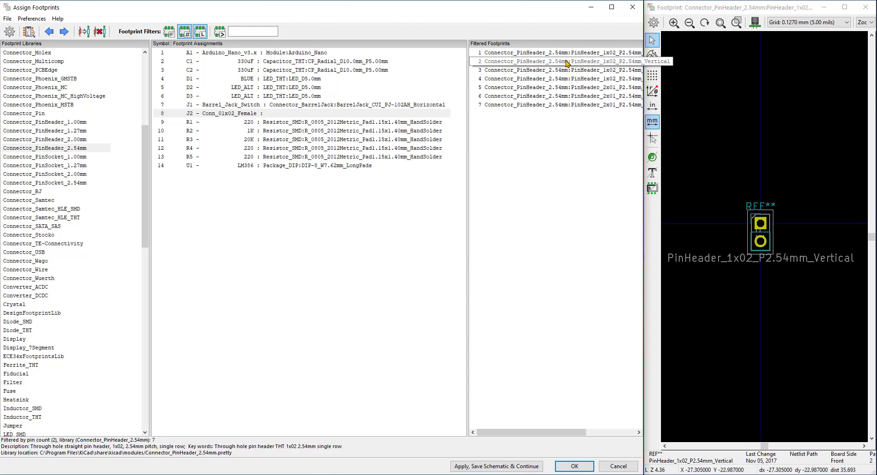
pyautogui.doubleClick(567, 63)
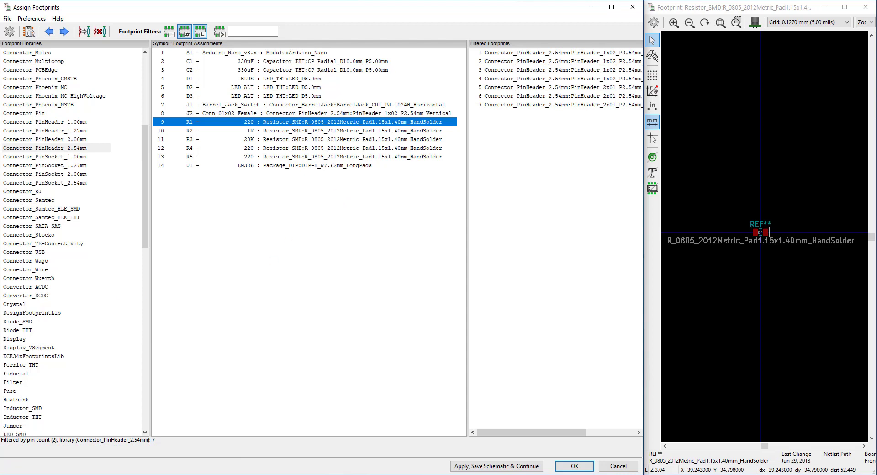
# Apply the footprint assignments and save the schematic, close the assignment window and return to the schematic editor
pyautogui.click(540, 471)
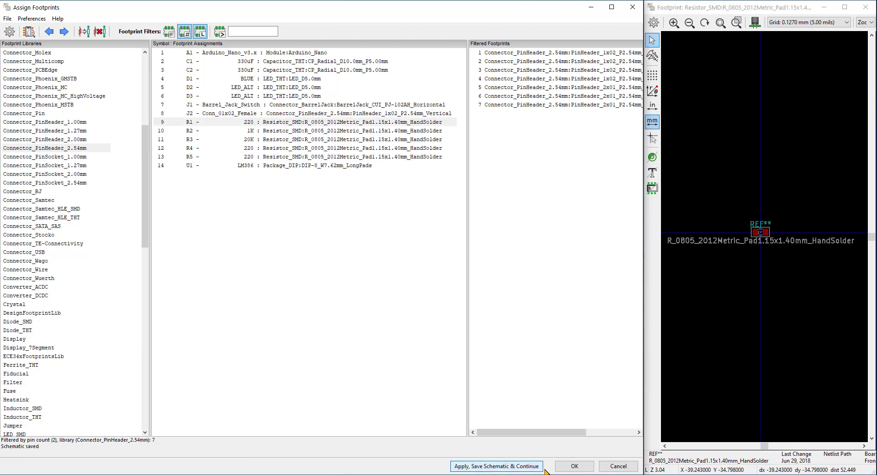
pyautogui.click(573, 466)
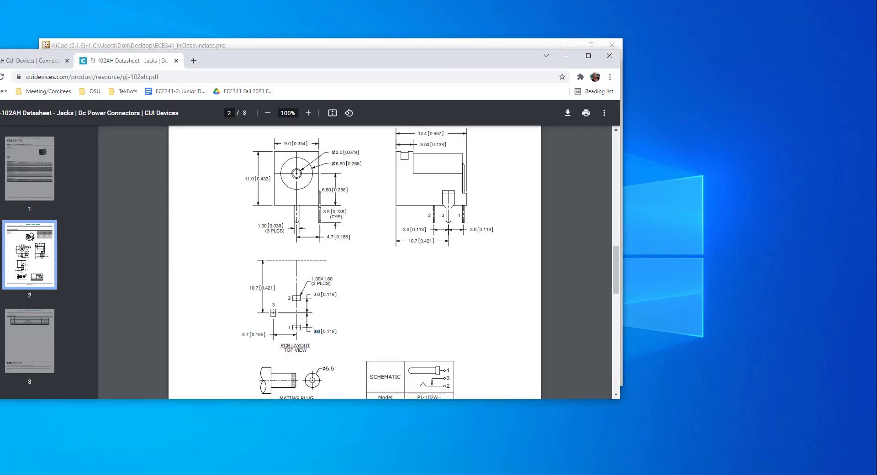
pyautogui.click(361, 450)
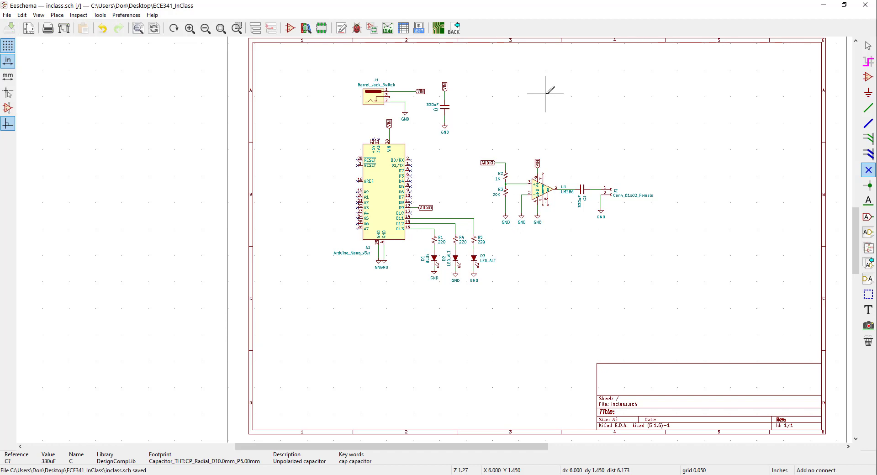
# Open the board layout in Pcbnew, look over the footprints already placed, and return to the schematic
pyautogui.click(439, 28)
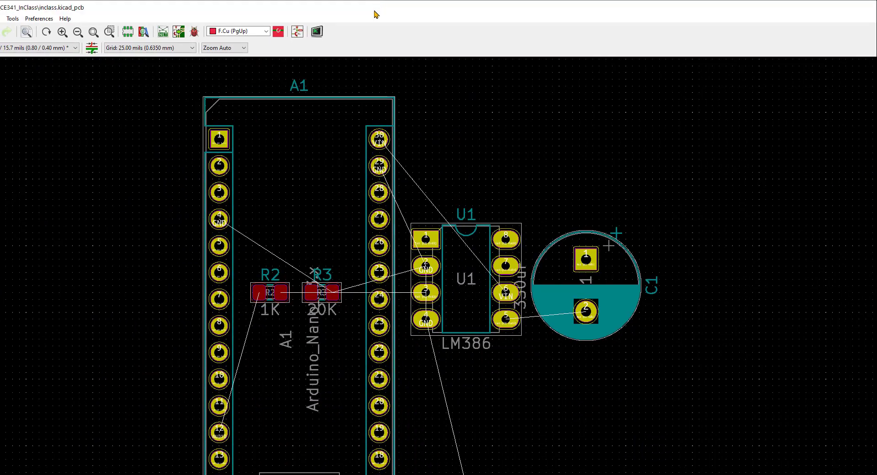
pyautogui.doubleClick(374, 11)
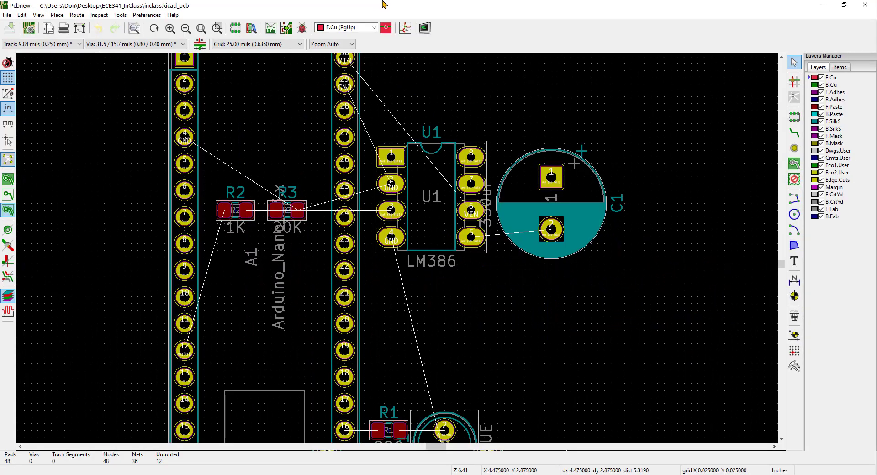
pyautogui.keyDown('ctrl'); pyautogui.scroll(-2, 298, 234); pyautogui.keyUp('ctrl')
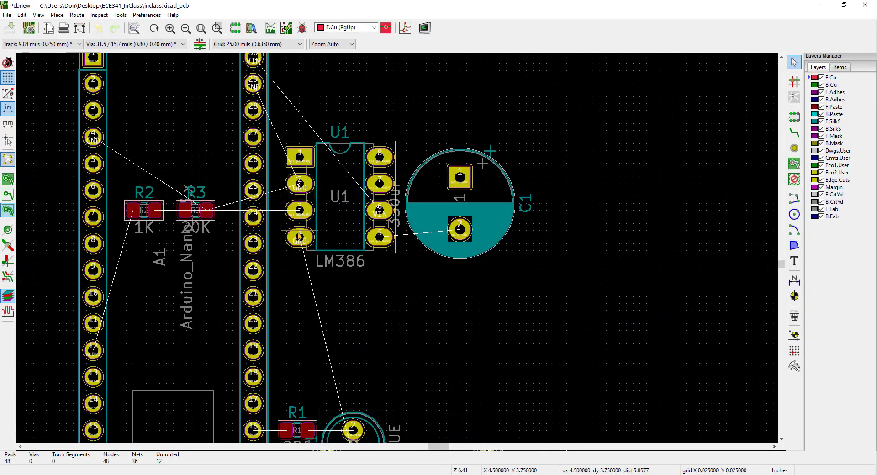
pyautogui.scroll(-4, 299, 235)
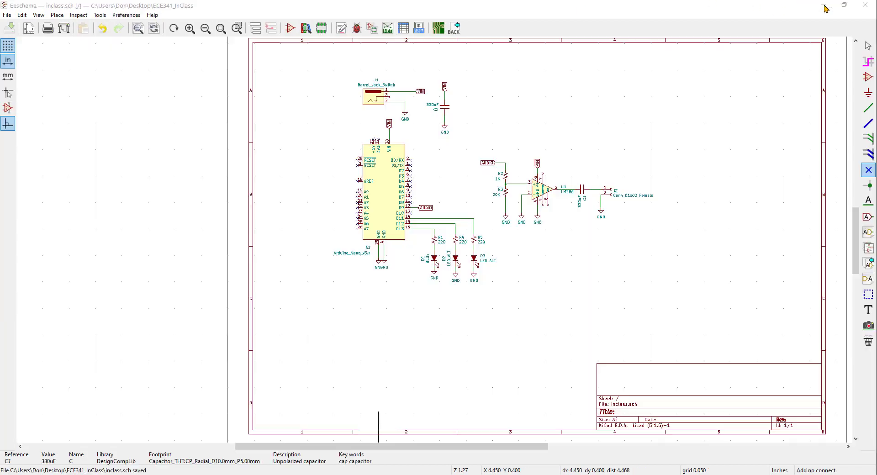
pyautogui.click(824, 5)
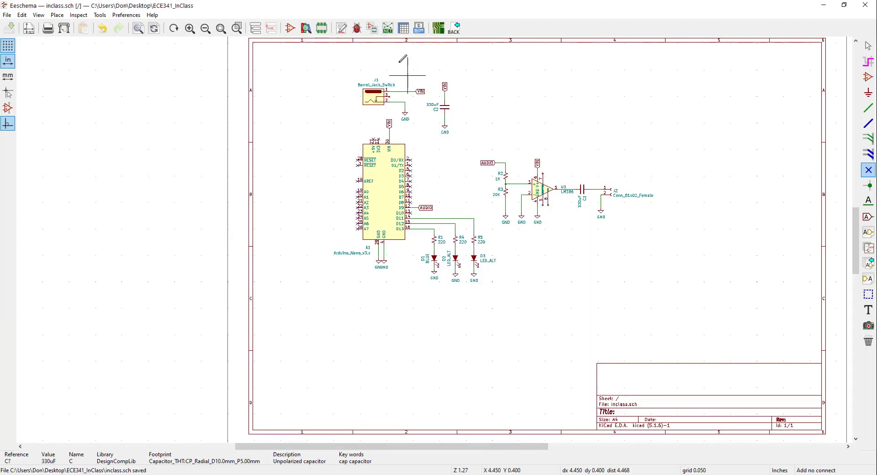
# Generate the Pcbnew netlist from the schematic and save it as inclass.net in the ECE341_InClass folder
pyautogui.click(388, 29)
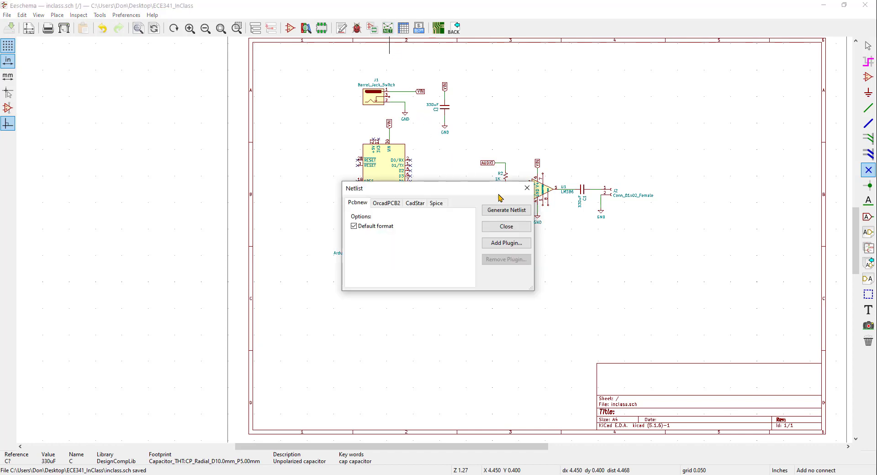
pyautogui.click(511, 211)
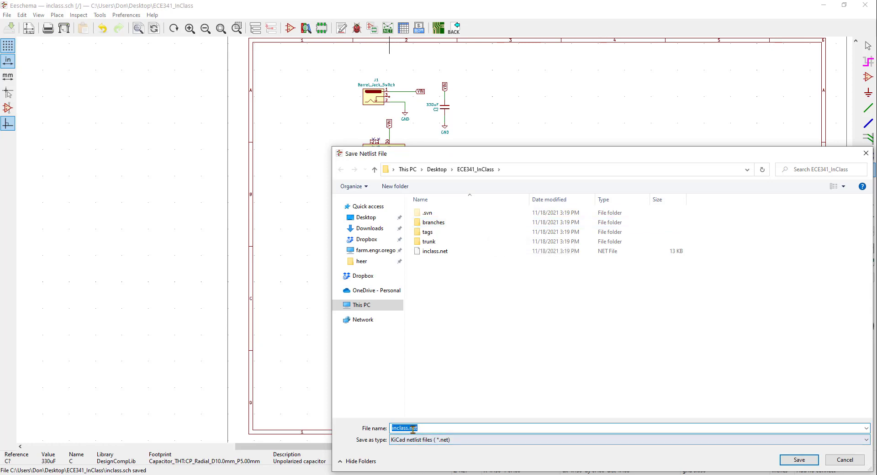
pyautogui.click(803, 461)
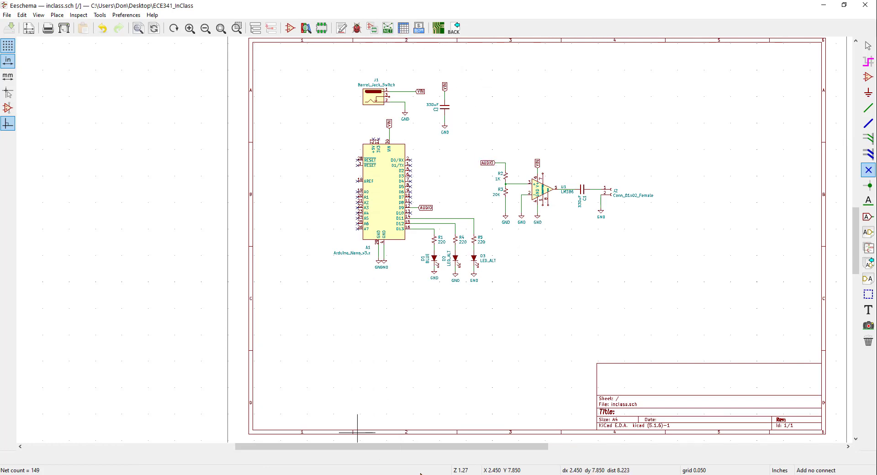
# Switch to Pcbnew and update the PCB from inclass.net, keeping existing symbol to footprint associations
pyautogui.moveTo(407, 466)
pyautogui.click(467, 453)
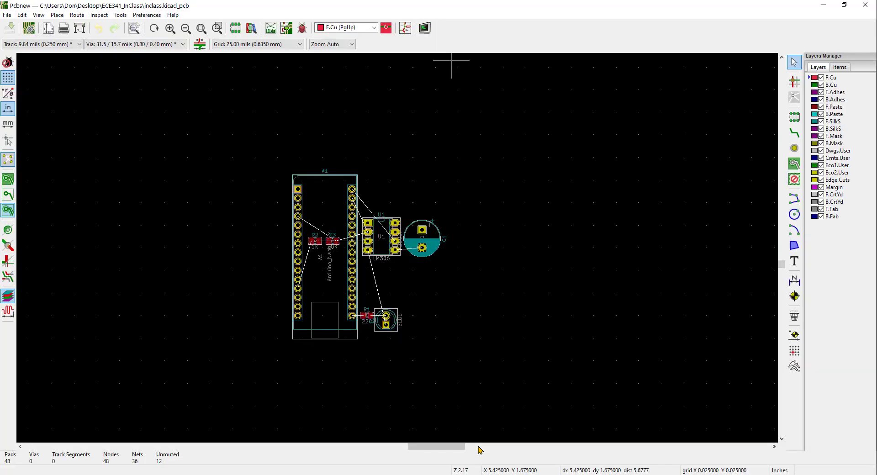
pyautogui.click(271, 28)
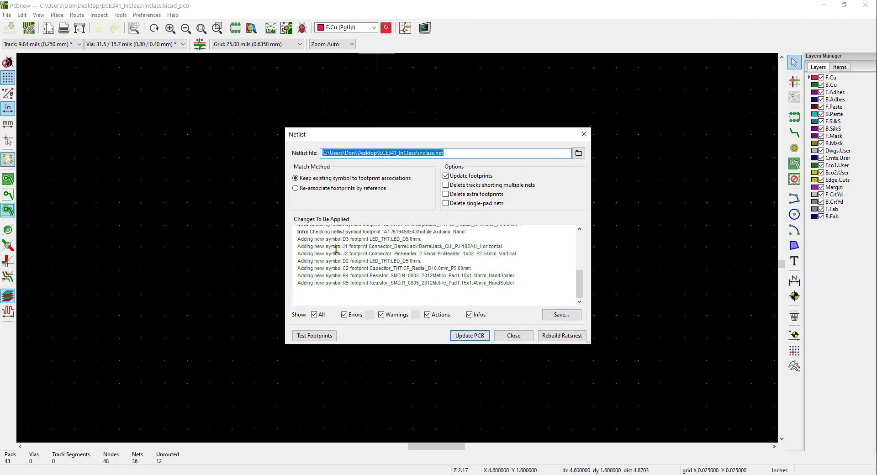
pyautogui.scroll(1, 342, 252)
pyautogui.scroll(-1, 349, 253)
pyautogui.click(479, 340)
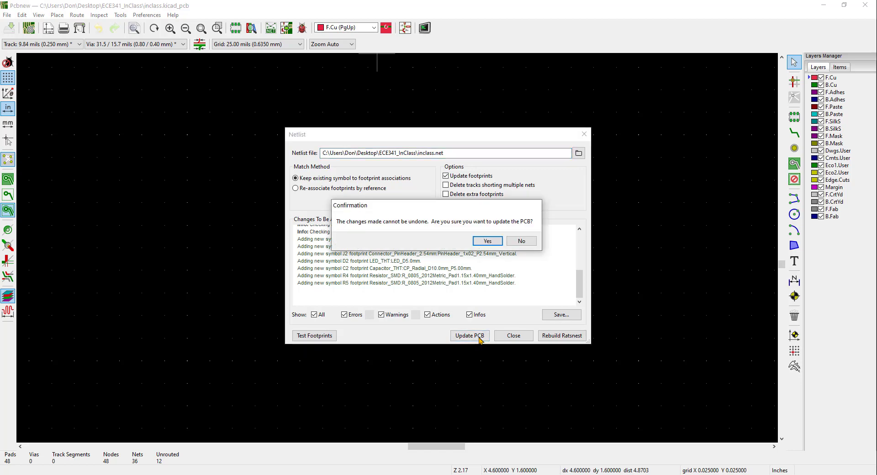
pyautogui.click(488, 242)
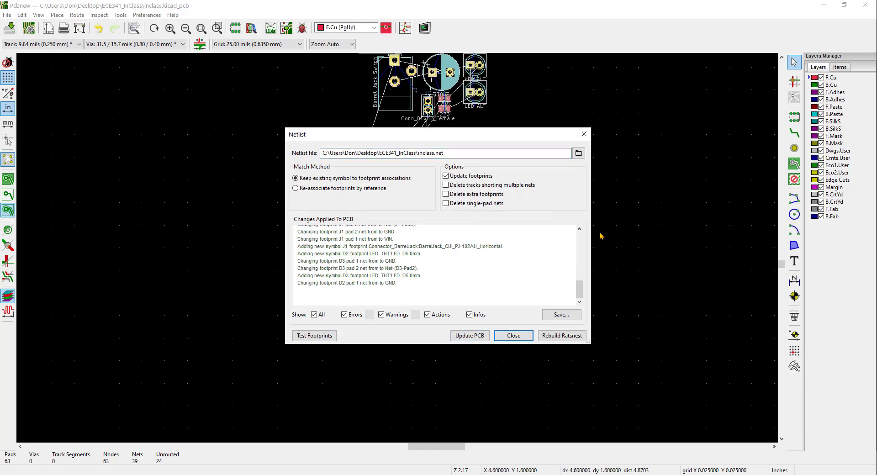
pyautogui.click(516, 337)
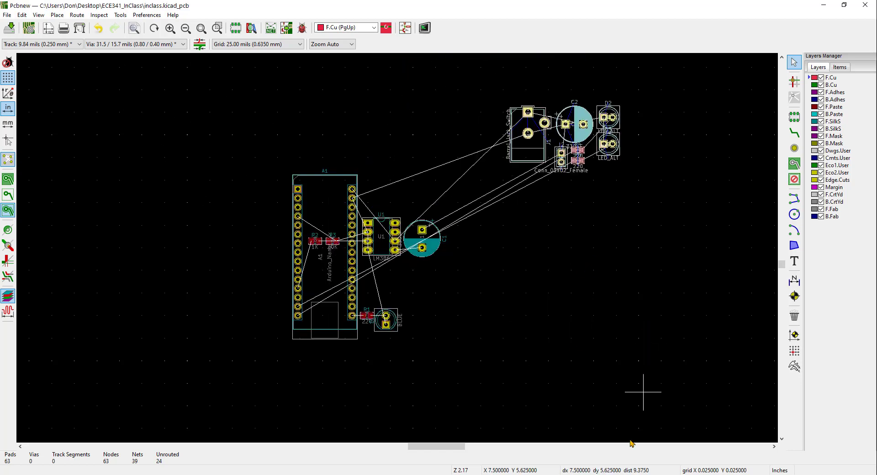
# Place the group of newly imported footprints on the board, to the right of capacitor C1
pyautogui.click(605, 403)
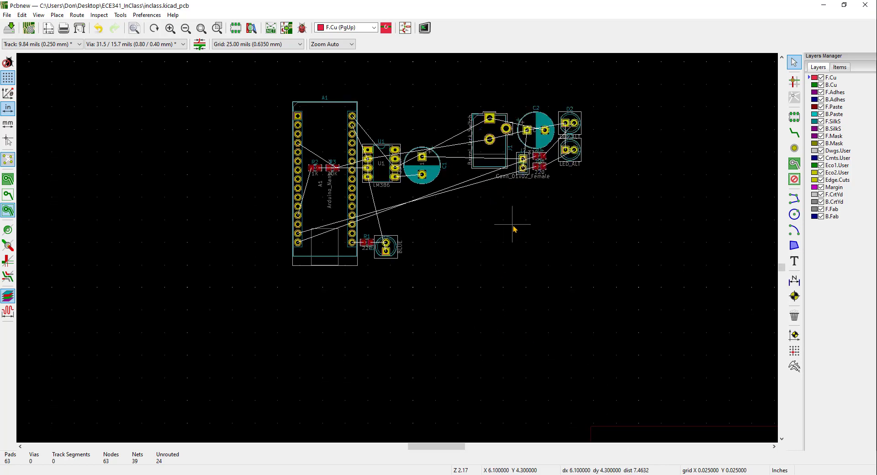
pyautogui.scroll(1, 513, 230)
pyautogui.scroll(-1, 514, 229)
pyautogui.scroll(-1, 292, 198)
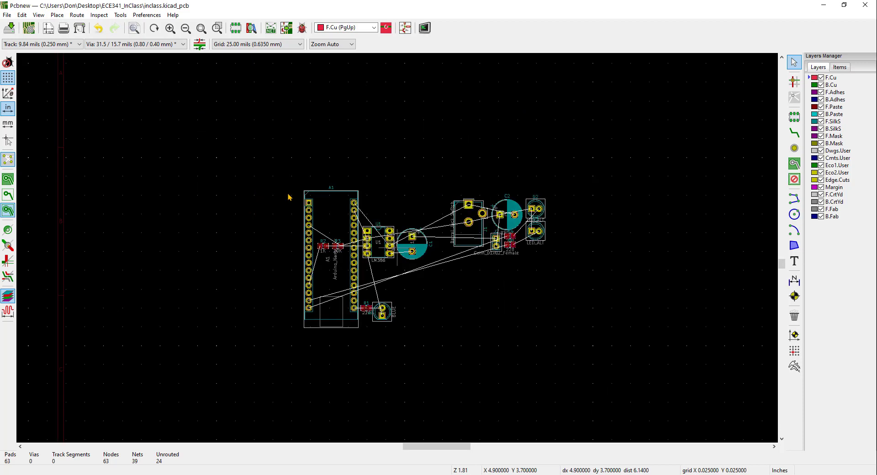
# Rotate barrel jack J1 to 180 degrees and place it directly above U1, beside the Arduino's upper right corner
pyautogui.scroll(1, 426, 210)
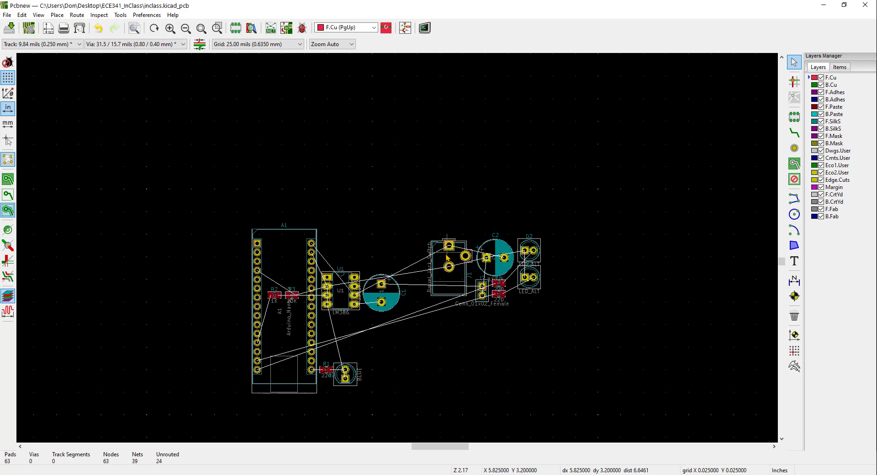
pyautogui.press('m')
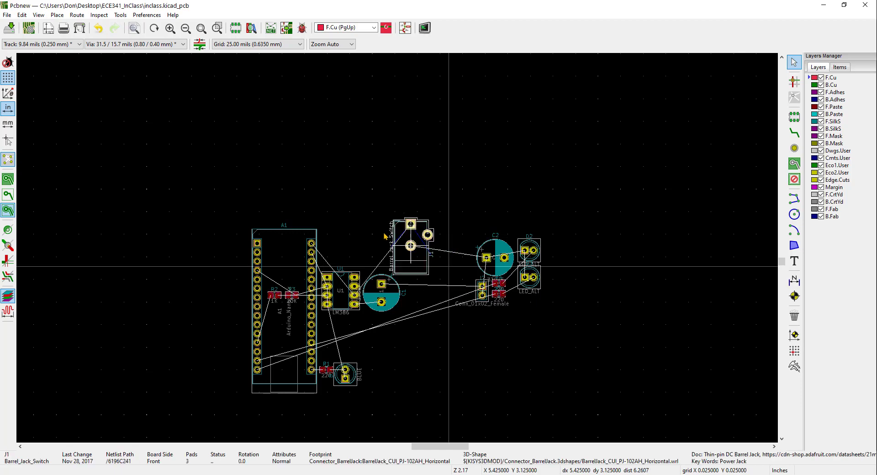
pyautogui.press('r')
pyautogui.press('r')
pyautogui.press('r')
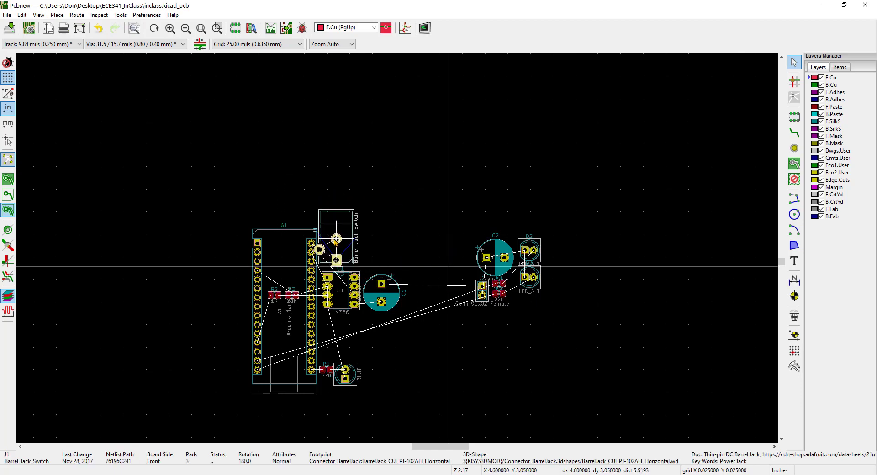
pyautogui.scroll(3, 365, 247)
pyautogui.scroll(-2, 398, 249)
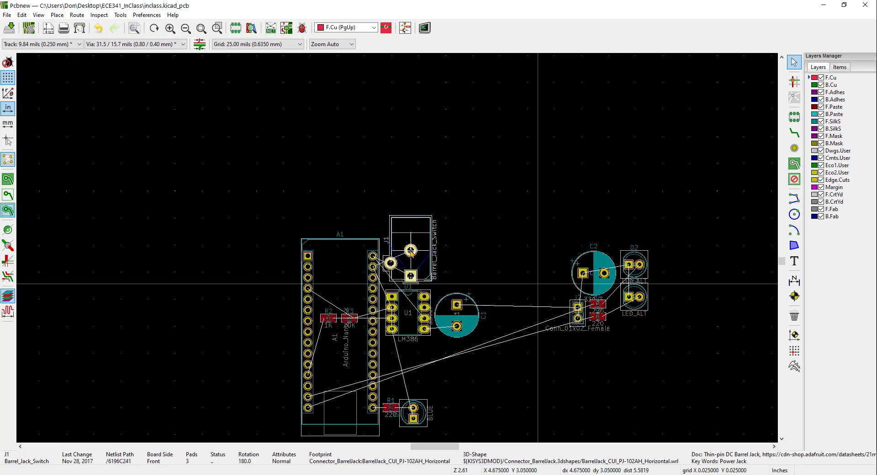
pyautogui.click(411, 257)
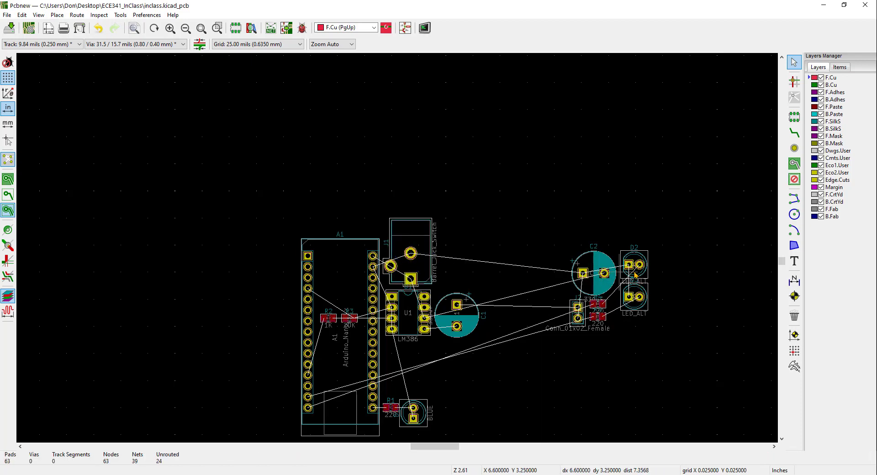
# Rotate LED D3 to 90 degrees and move it out of the group to the free area below J2
pyautogui.press('r')
pyautogui.click(633, 298)
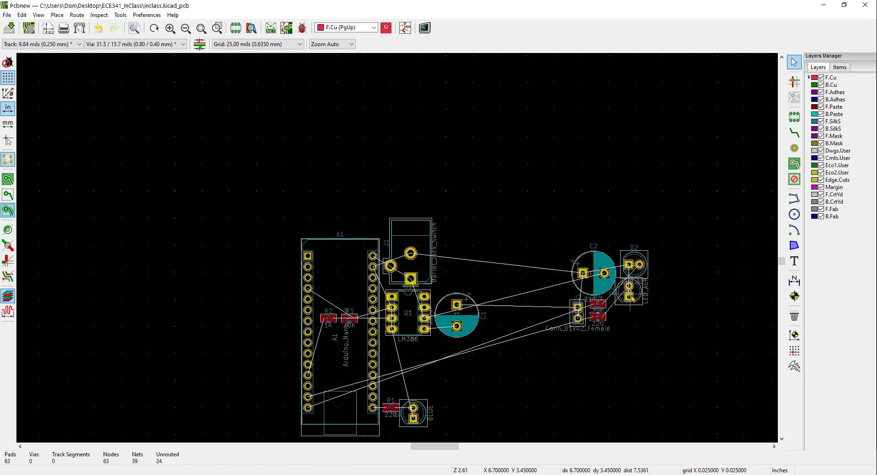
pyautogui.press('m')
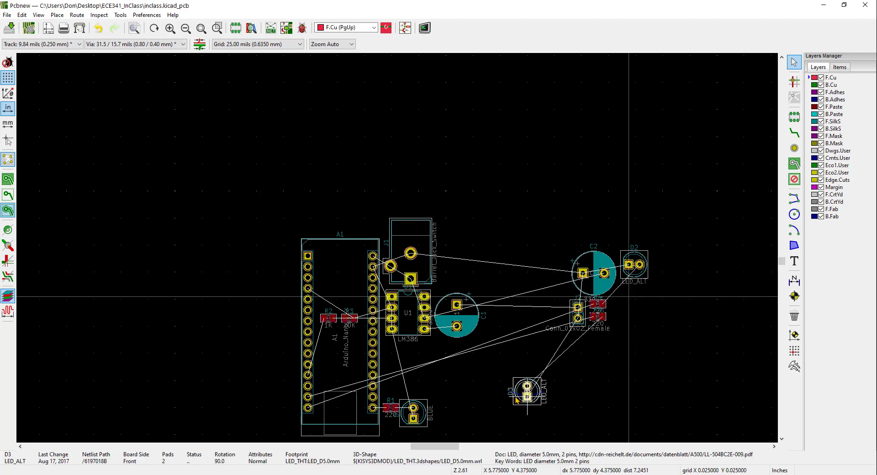
pyautogui.click(555, 386)
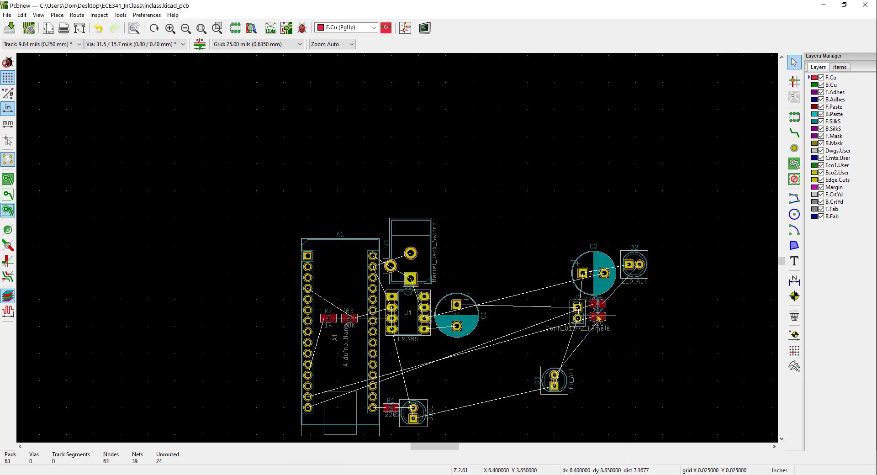
# Move resistors R5 and R4 next to the Arduino's right pin row, stacked between U1 and R1
pyautogui.click(601, 319)
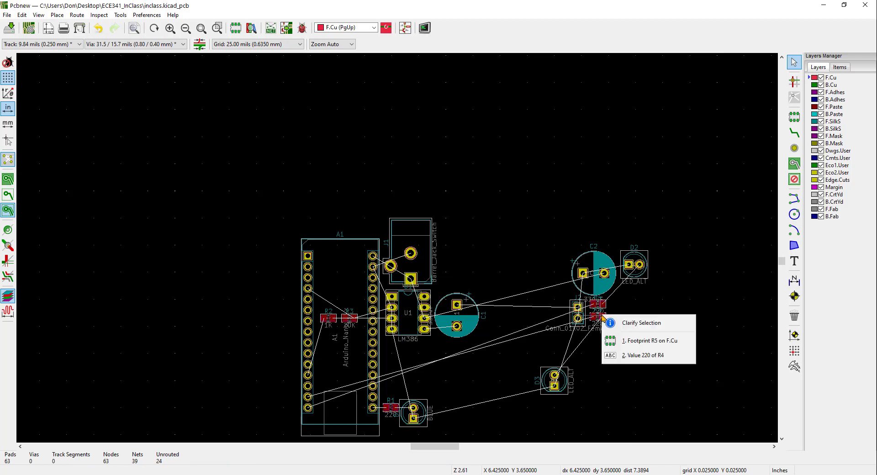
pyautogui.click(640, 342)
pyautogui.press('m')
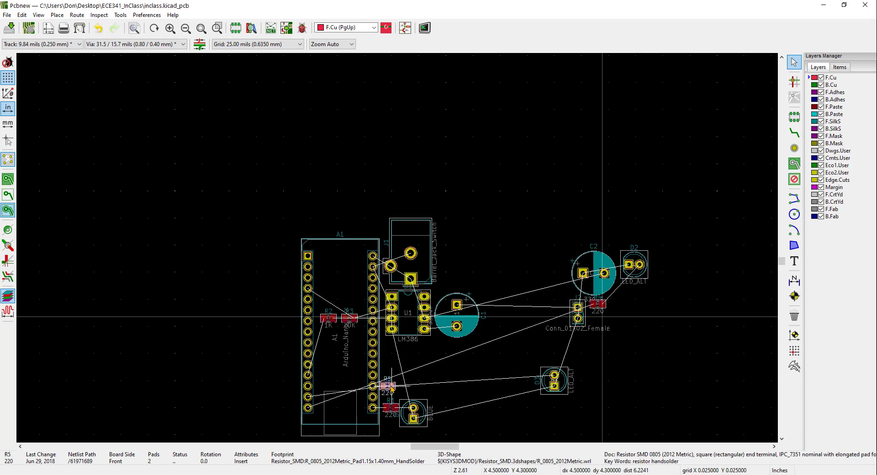
pyautogui.scroll(4, 391, 391)
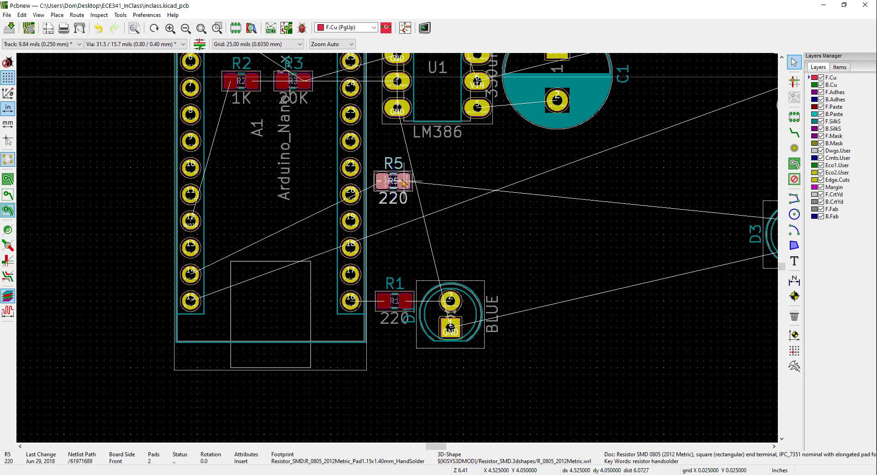
pyautogui.click(402, 181)
pyautogui.scroll(-1, 567, 175)
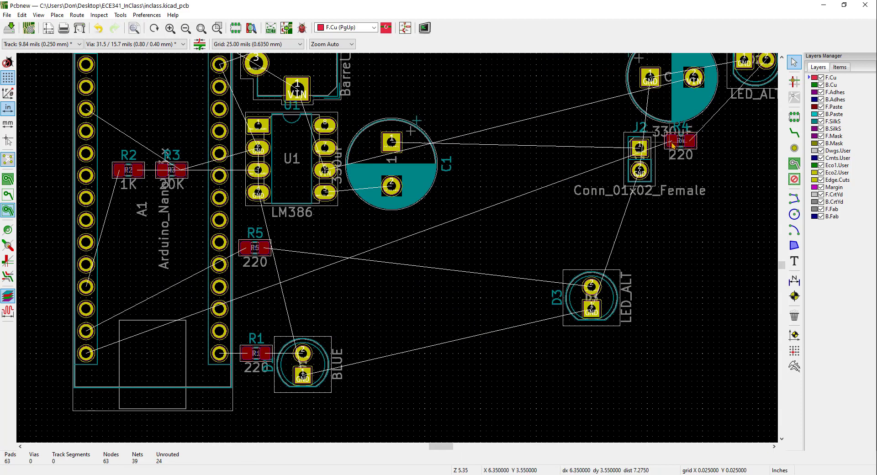
pyautogui.press('m')
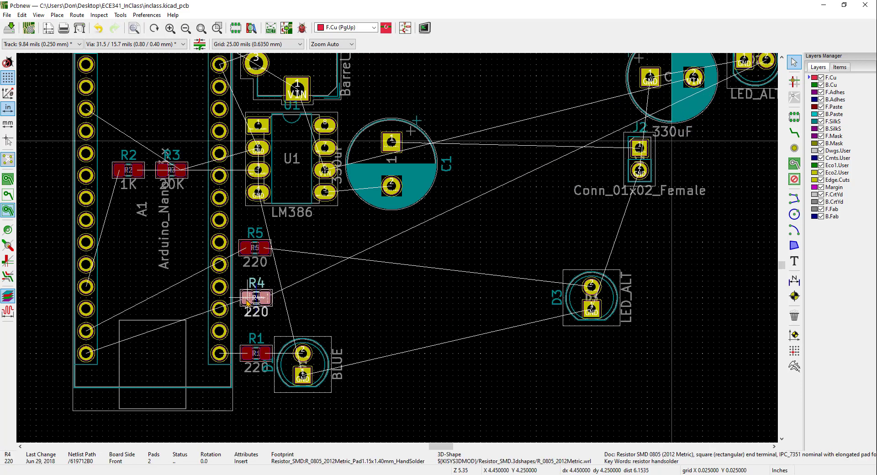
pyautogui.click(247, 301)
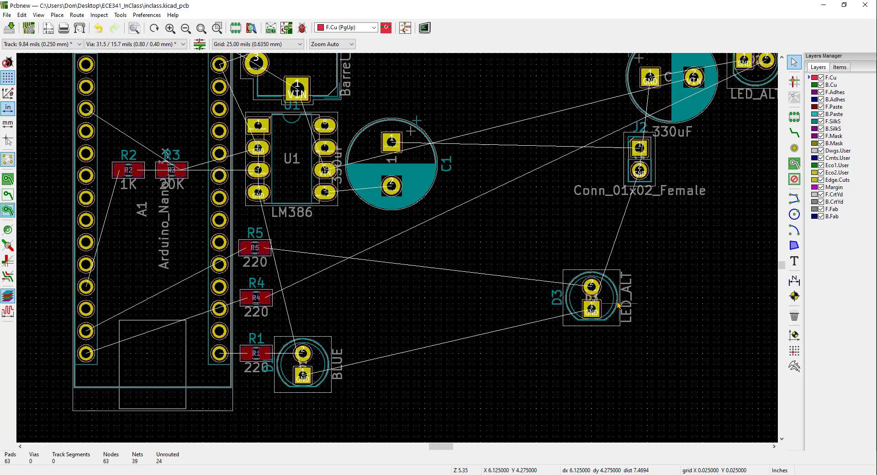
# Place LED D3 just right of R5 below U1, and shift R5 up to line up with D3's upper pad
pyautogui.press('m')
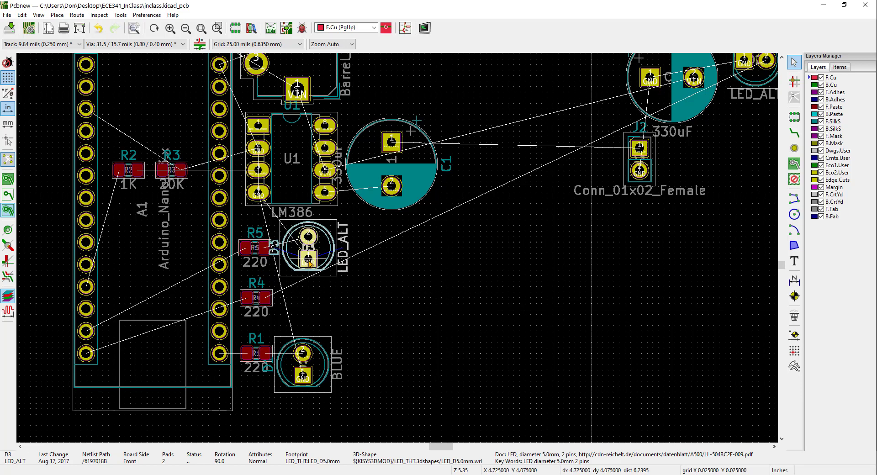
pyautogui.click(309, 262)
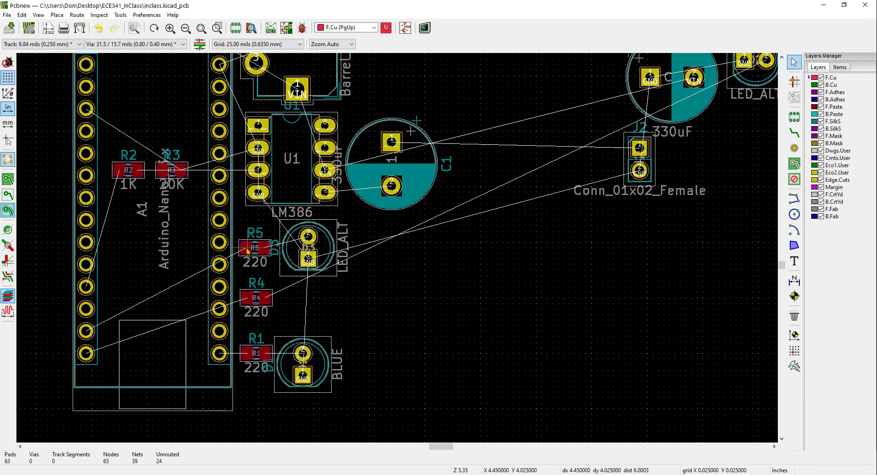
pyautogui.press('m')
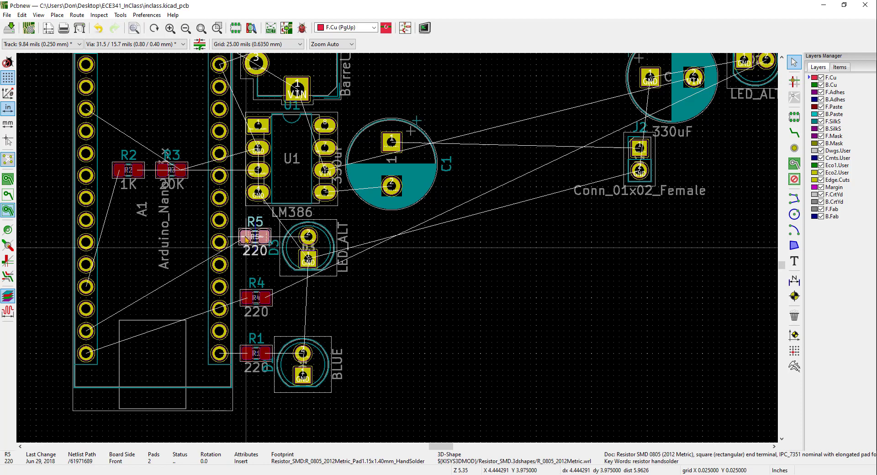
pyautogui.click(246, 239)
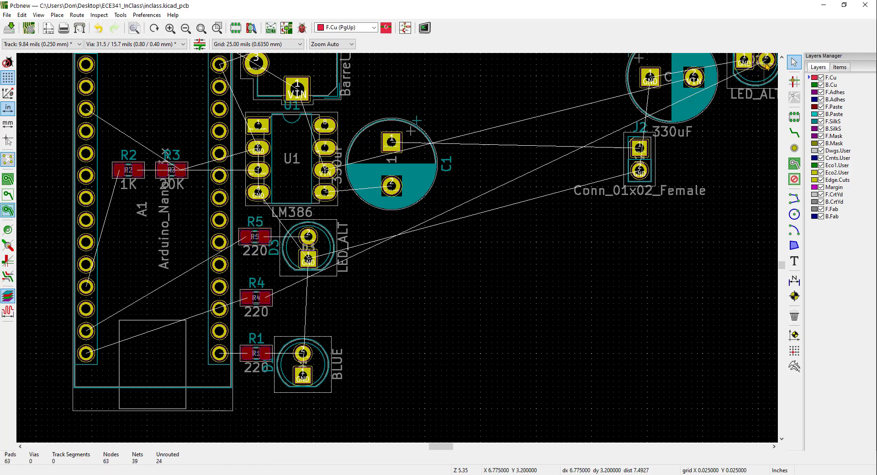
# Rotate LED D2 to 90 degrees, place it directly below D3, and line up resistor R4 with D2's upper pad
pyautogui.press('m')
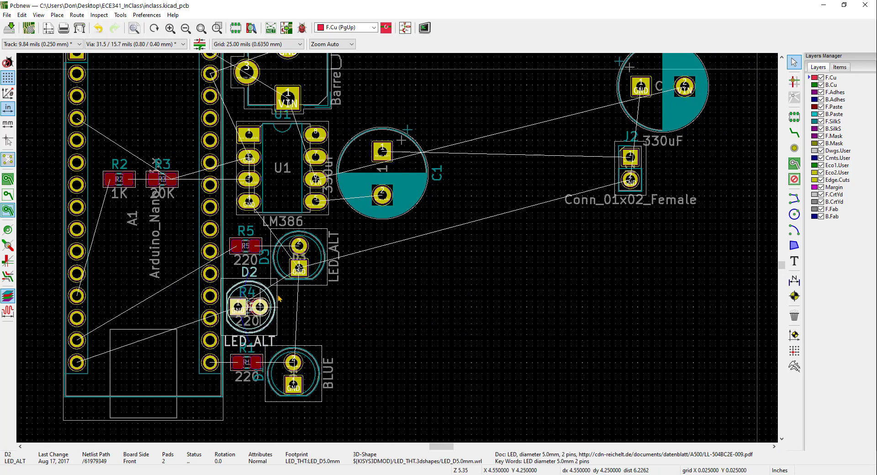
pyautogui.press('r')
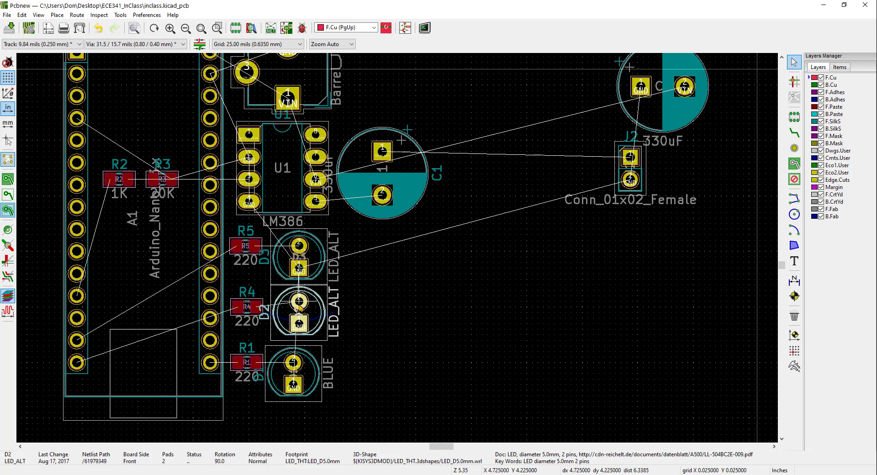
pyautogui.click(300, 308)
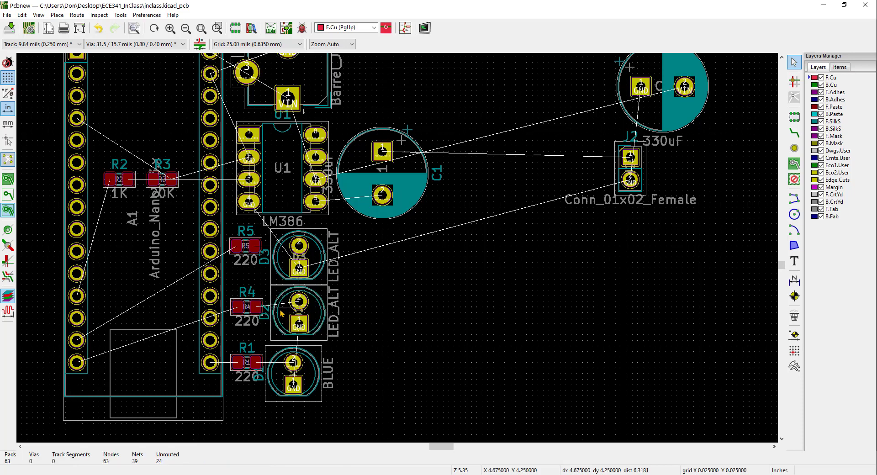
pyautogui.press('m')
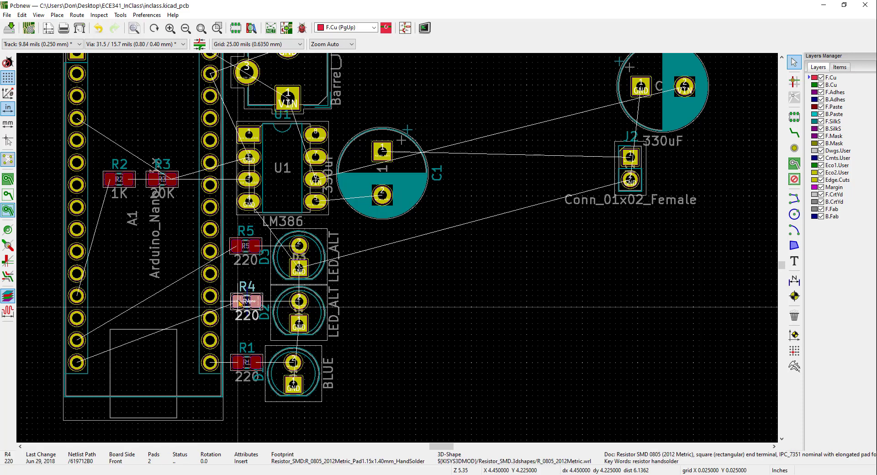
pyautogui.click(240, 302)
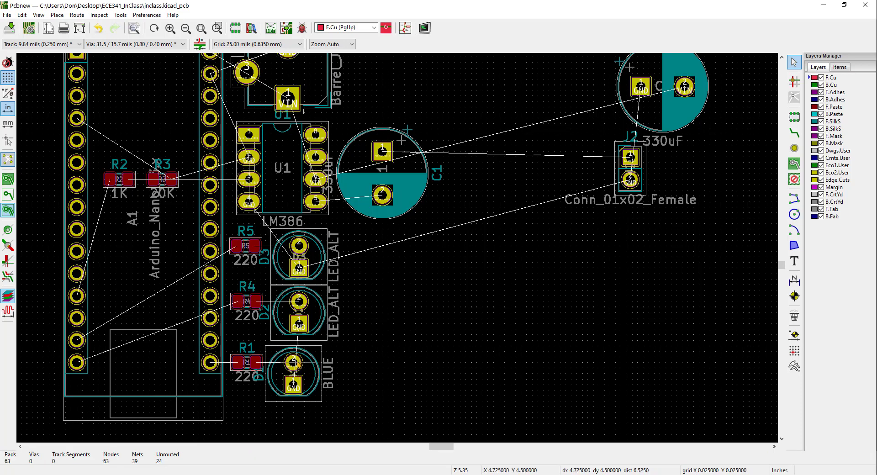
# Align LED D1 directly below D2, line up resistor R1 with D1's upper pad, and nudge R5 slightly closer to D3
pyautogui.press('m')
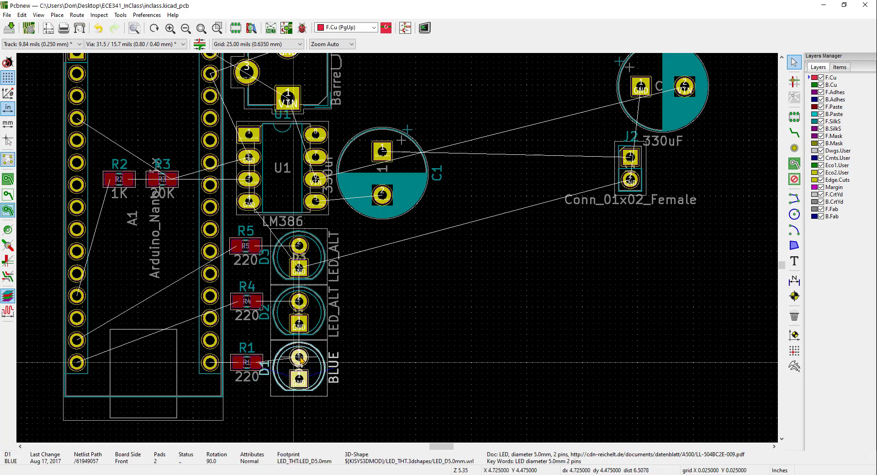
pyautogui.click(300, 360)
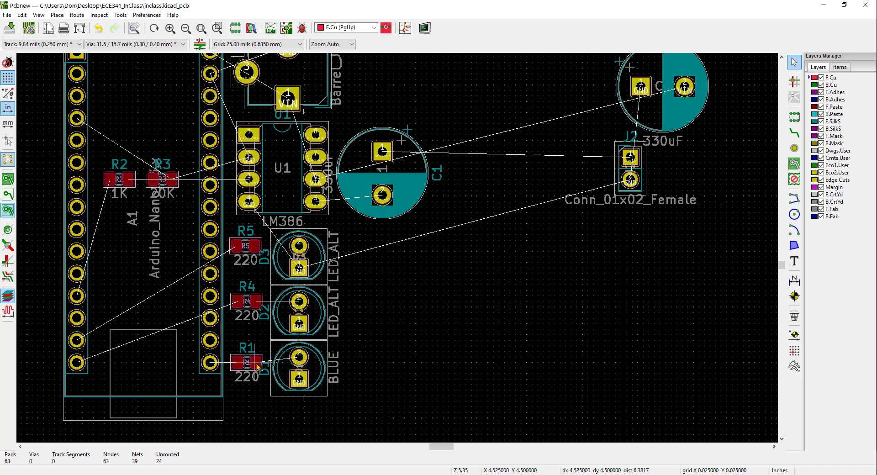
pyautogui.press('m')
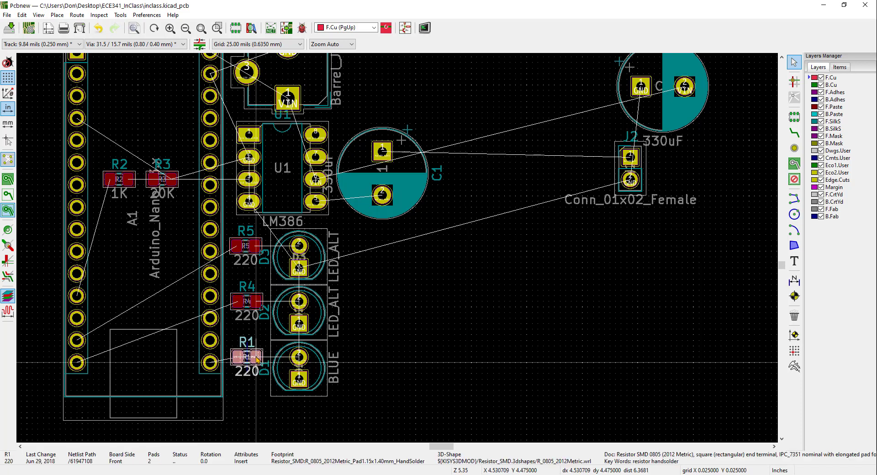
pyautogui.click(257, 360)
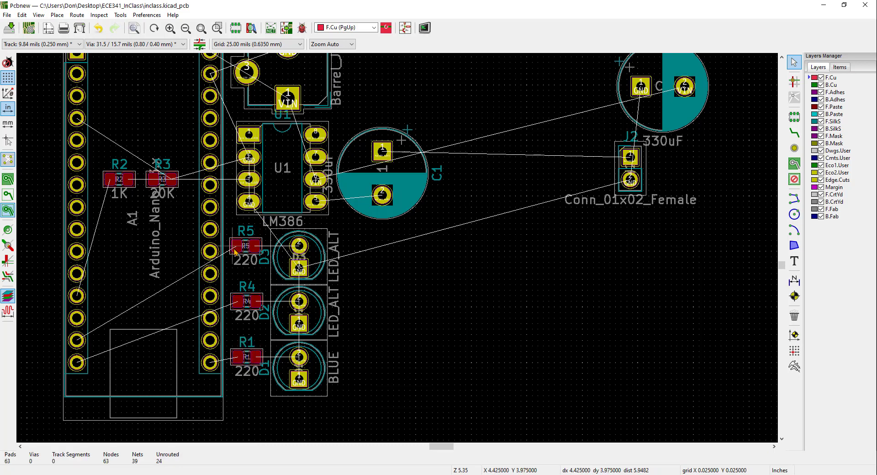
pyautogui.press('m')
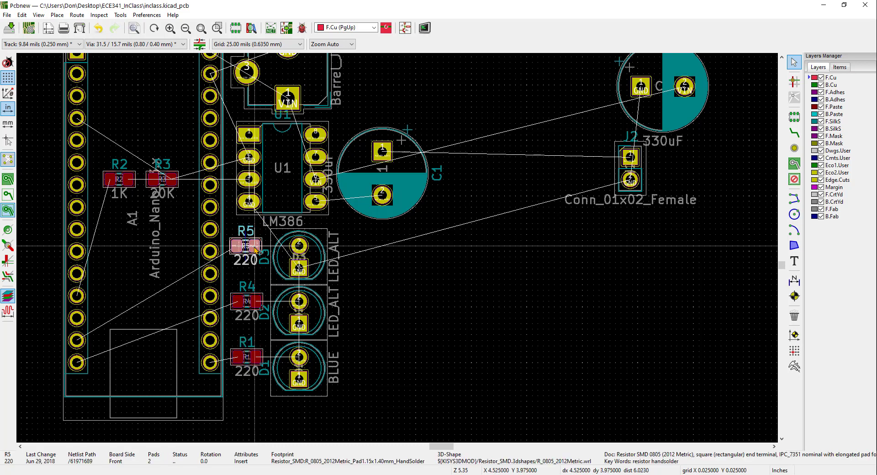
pyautogui.click(259, 249)
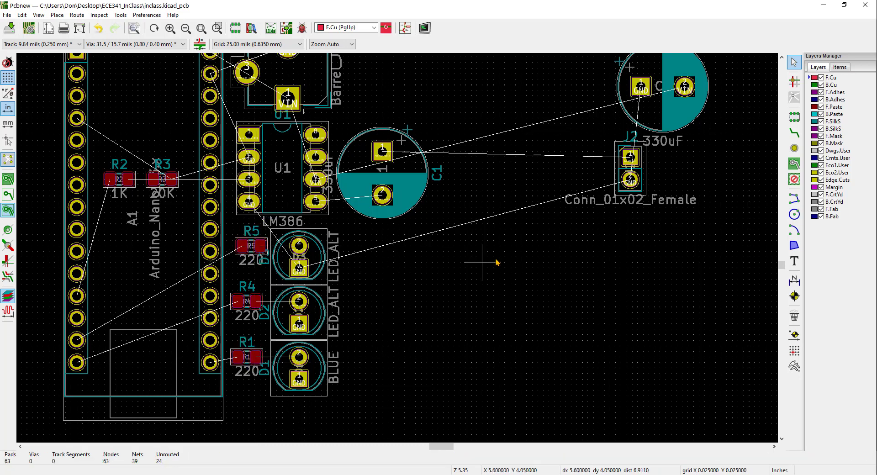
# Move connector J2 next to LED D3, just below capacitor C1
pyautogui.scroll(-1, 611, 192)
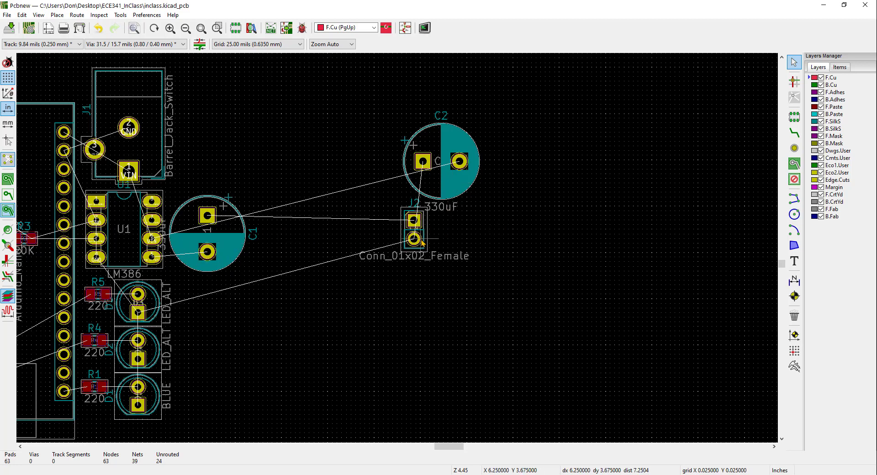
pyautogui.press('m')
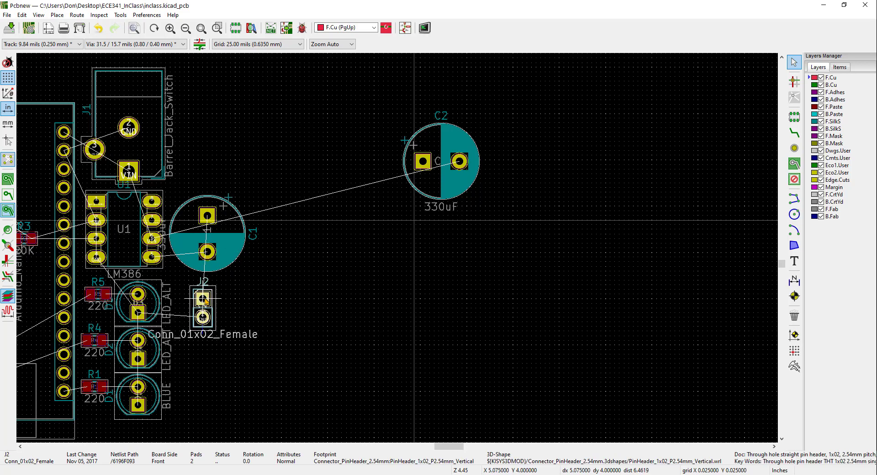
pyautogui.click(204, 301)
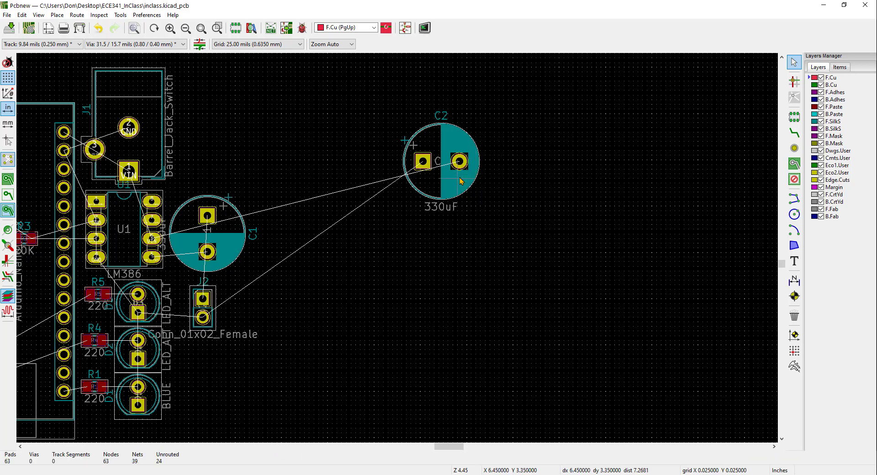
# Rotate capacitor C2 to 270 degrees and place it above C1, right beside barrel jack J1
pyautogui.press('m')
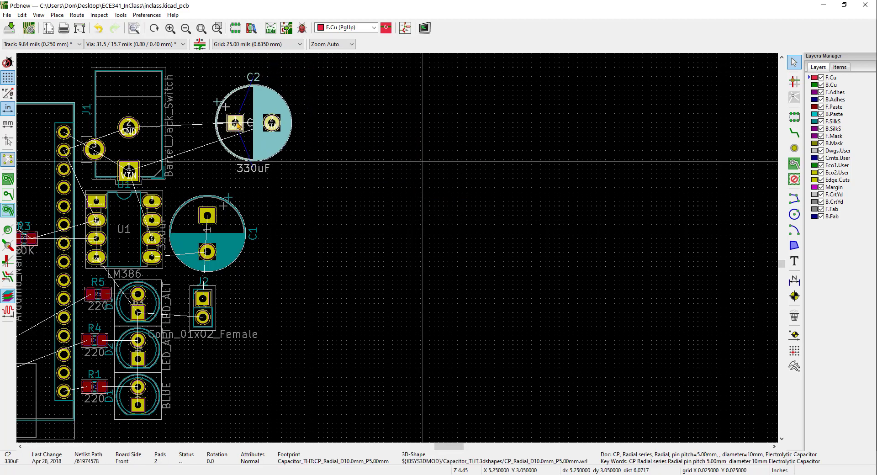
pyautogui.press('r')
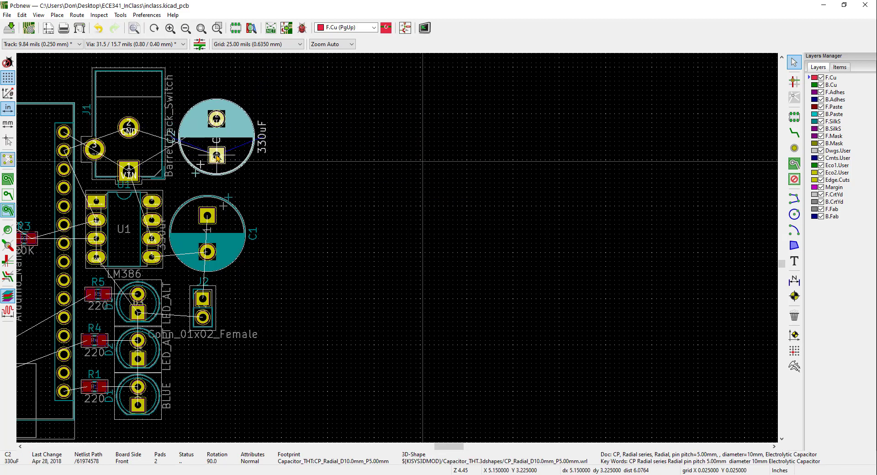
pyautogui.press('r')
pyautogui.press('r')
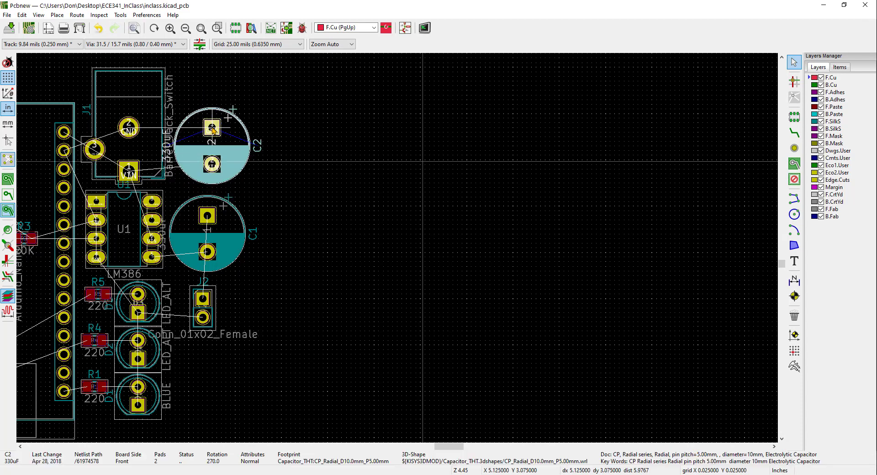
pyautogui.click(213, 131)
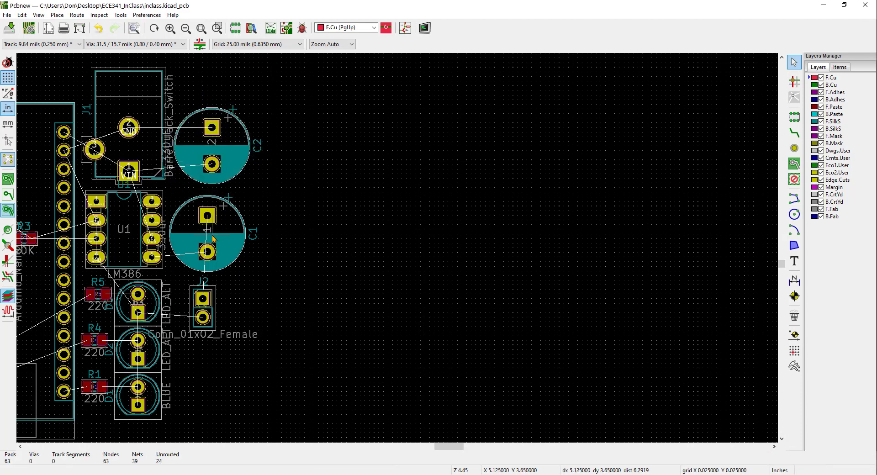
# Line up capacitor C1 vertically with C2, and shift connector J2 into the same column below C1
pyautogui.press('m')
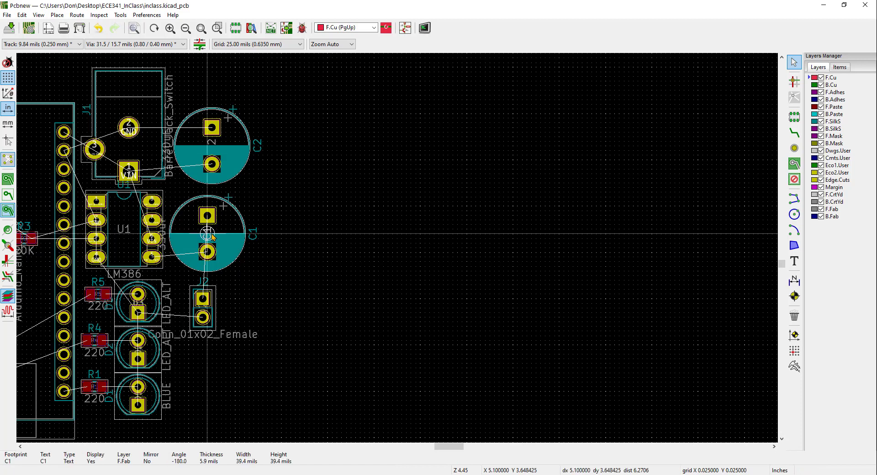
pyautogui.click(213, 237)
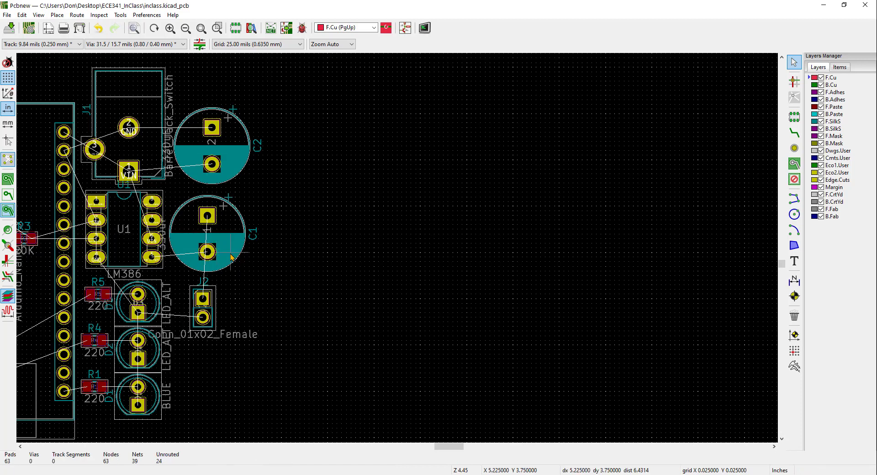
pyautogui.press('m')
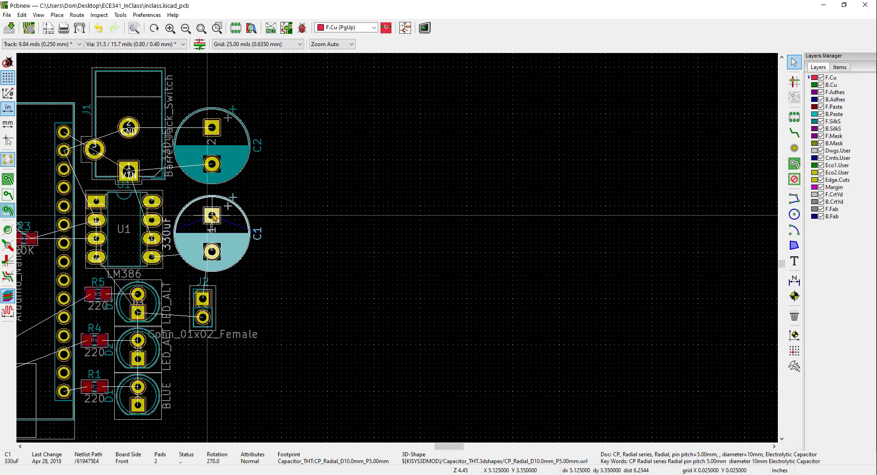
pyautogui.click(212, 218)
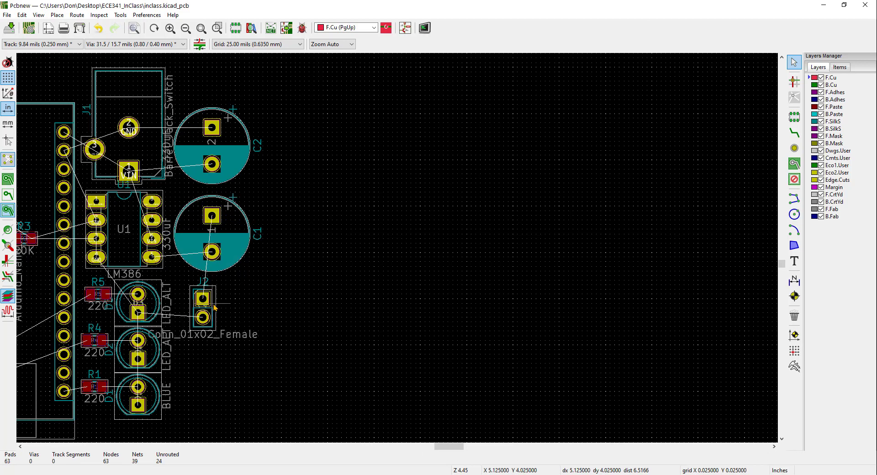
pyautogui.press('m')
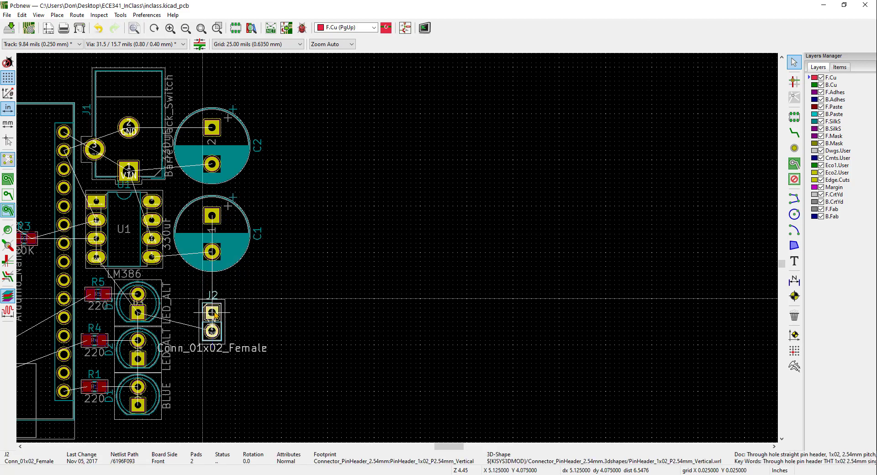
pyautogui.click(212, 319)
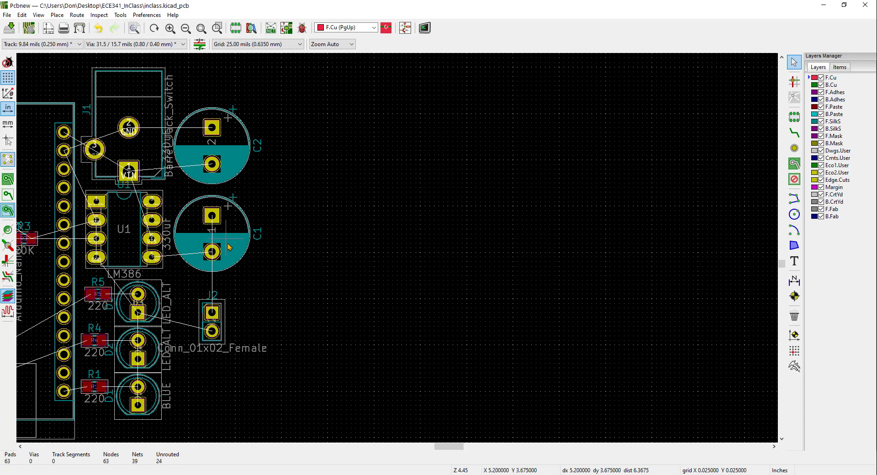
# Rotate capacitor C1 to 90 degrees and reposition it between C2 and J2 in the same column
pyautogui.press('r')
pyautogui.press('r')
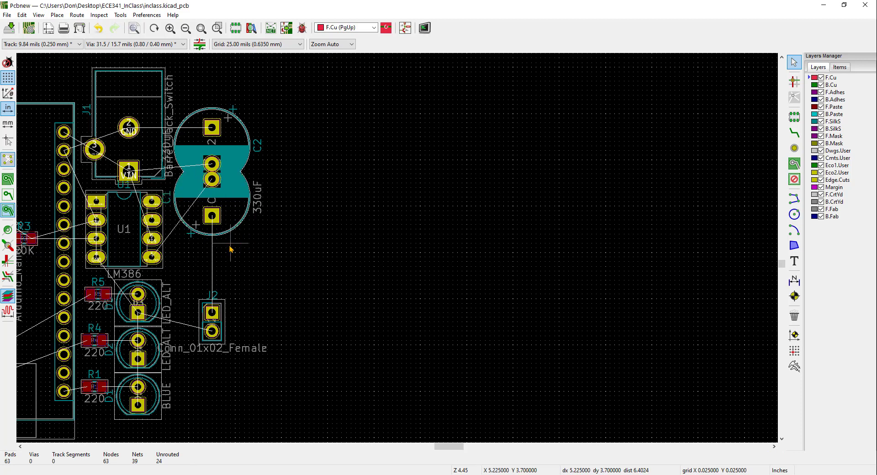
pyautogui.press('m')
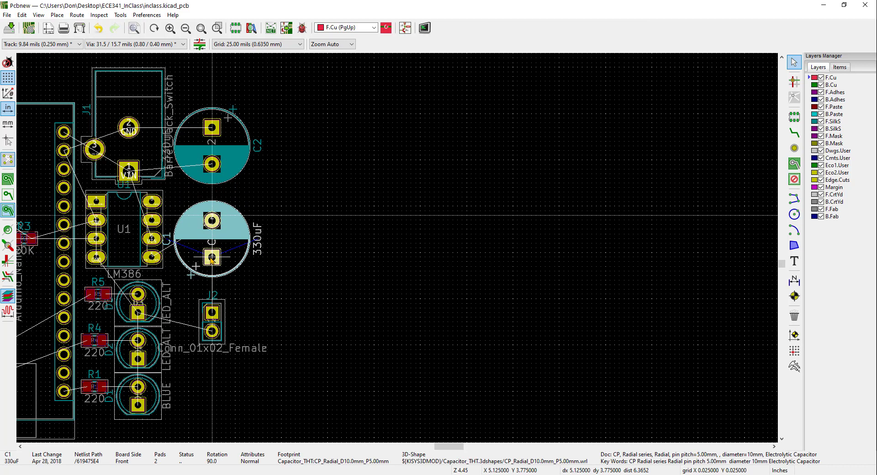
pyautogui.click(212, 259)
# Set the track width to 10.00 mils (0.254 mm)
pyautogui.scroll(-1, 212, 259)
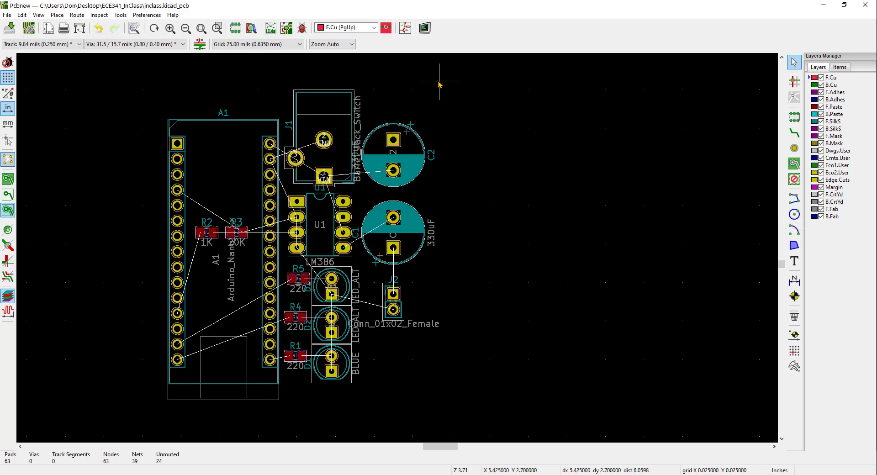
pyautogui.click(374, 28)
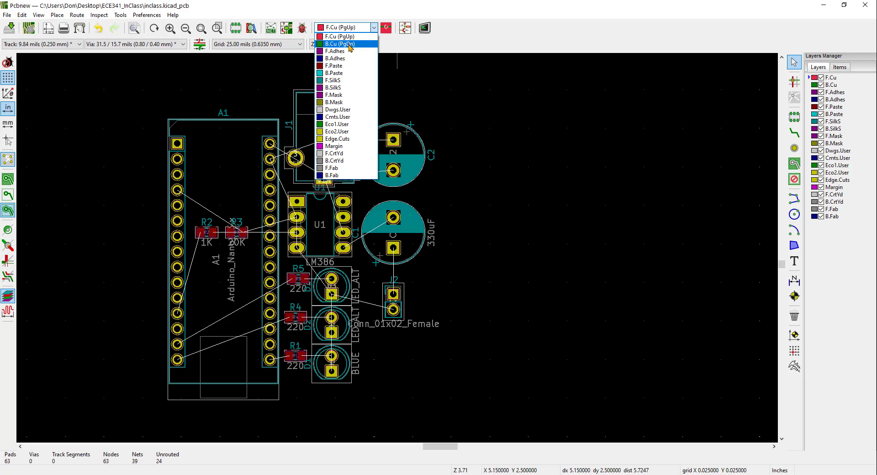
pyautogui.click(495, 48)
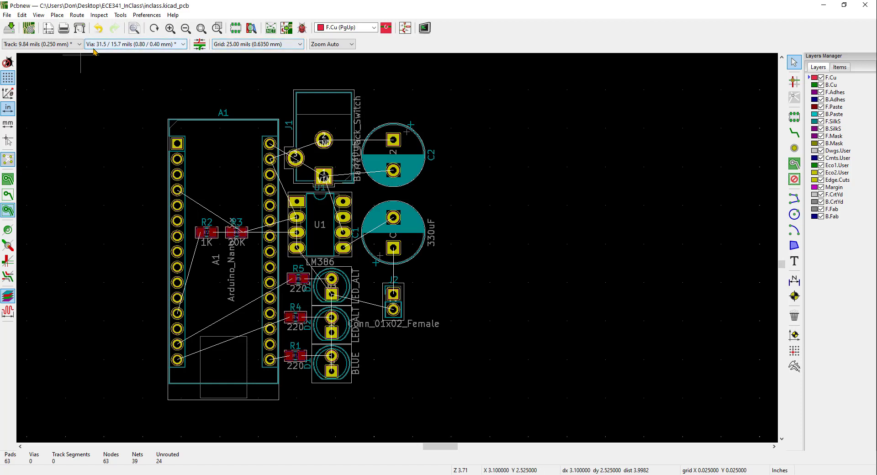
pyautogui.click(79, 45)
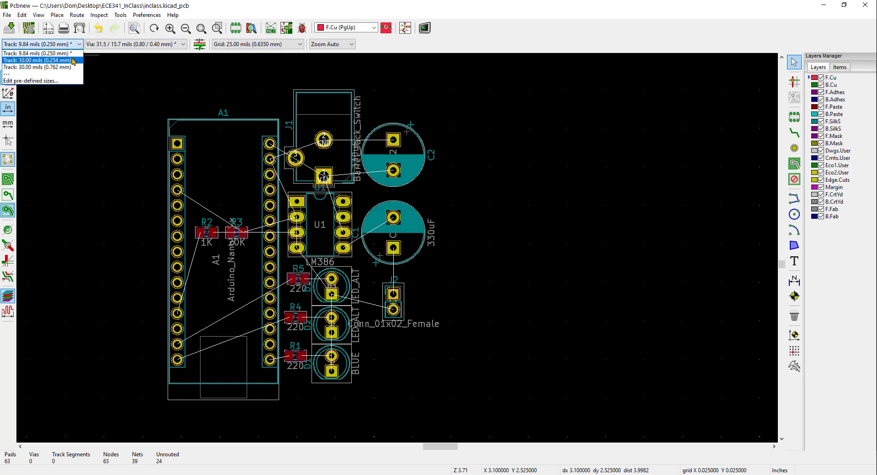
pyautogui.click(36, 60)
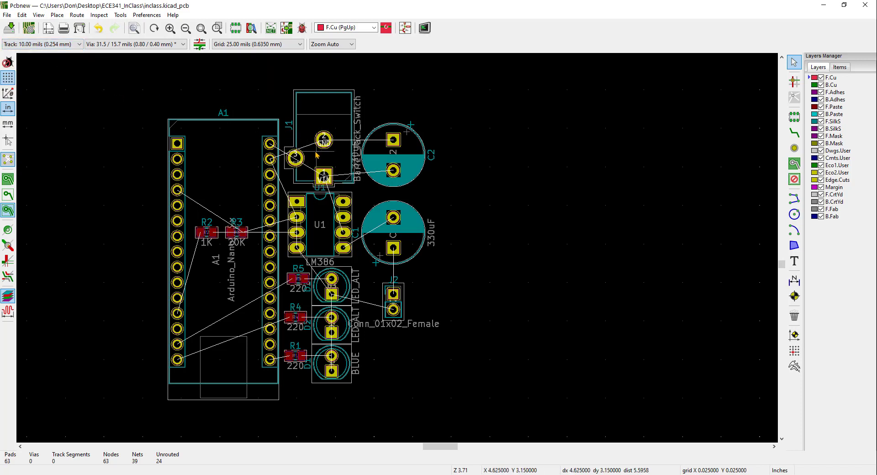
# Draw a closed rectangular board outline, 1.55 by 1.70 in, on the Edge.Cuts layer from the Arduino's outer edge to the capacitor column
pyautogui.click(355, 28)
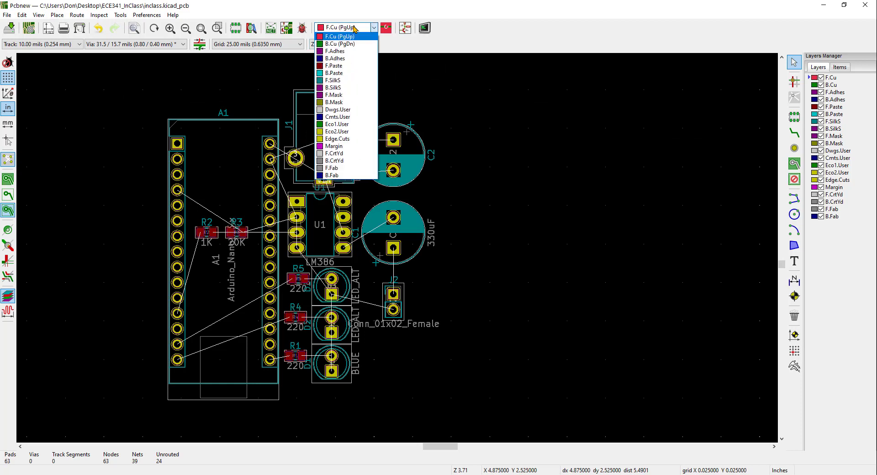
pyautogui.click(346, 140)
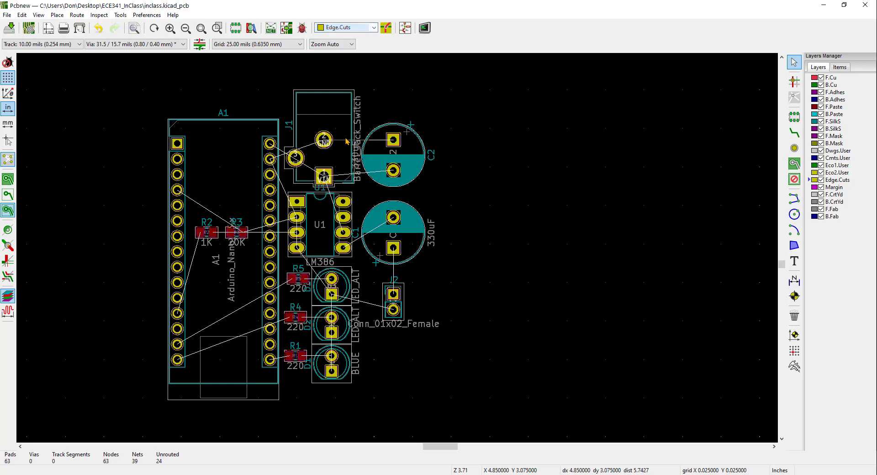
pyautogui.click(795, 200)
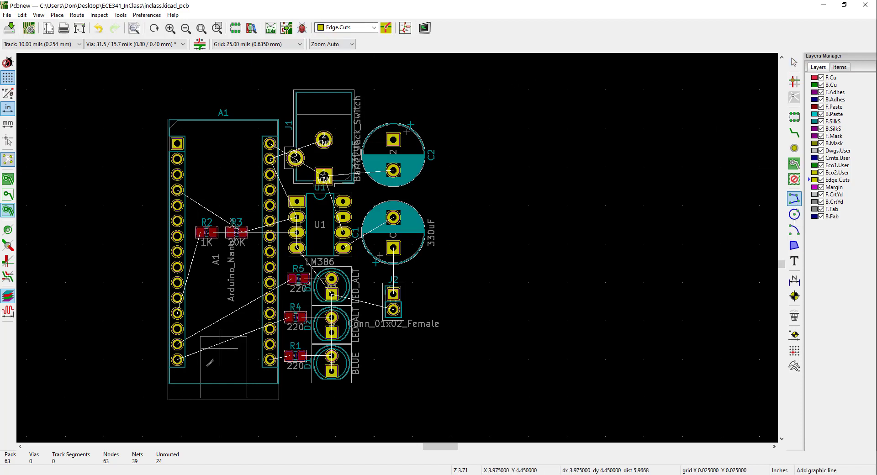
pyautogui.click(171, 383)
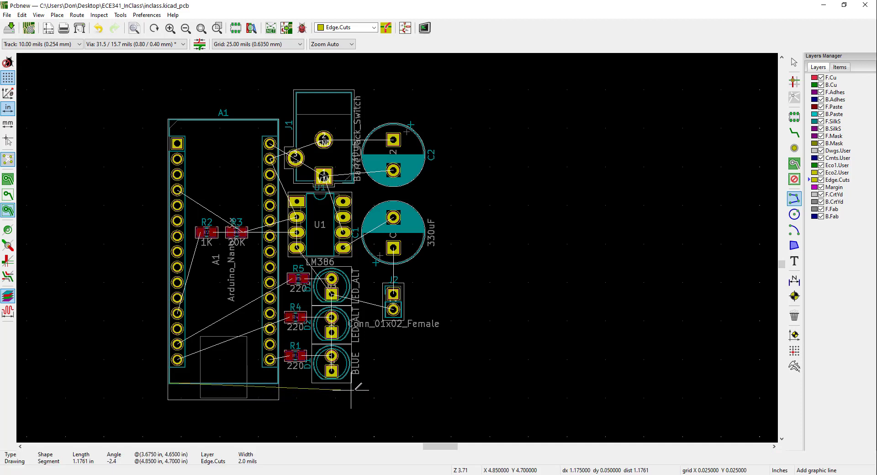
pyautogui.click(409, 383)
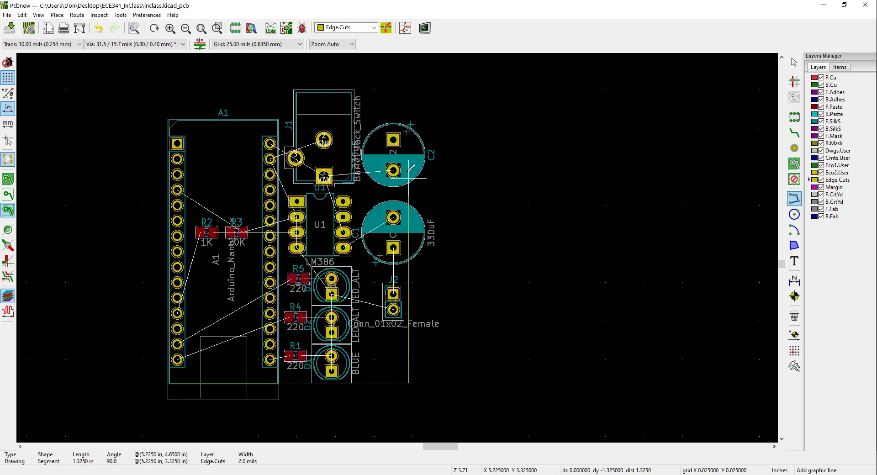
pyautogui.click(409, 120)
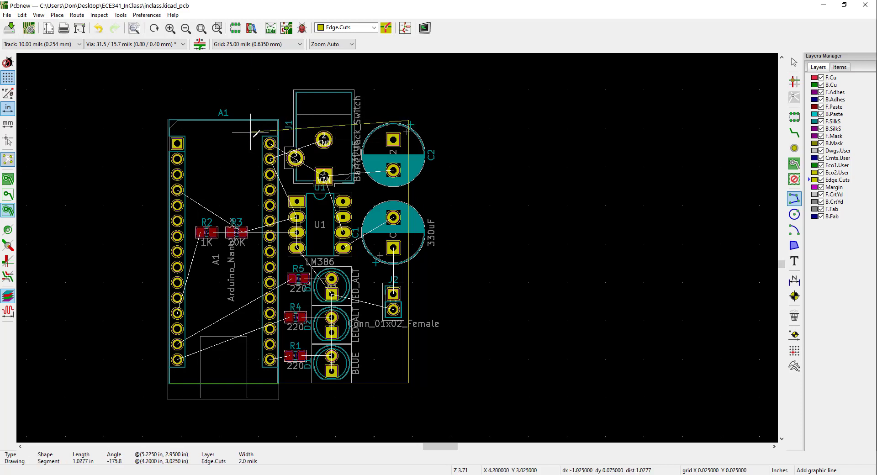
pyautogui.click(169, 120)
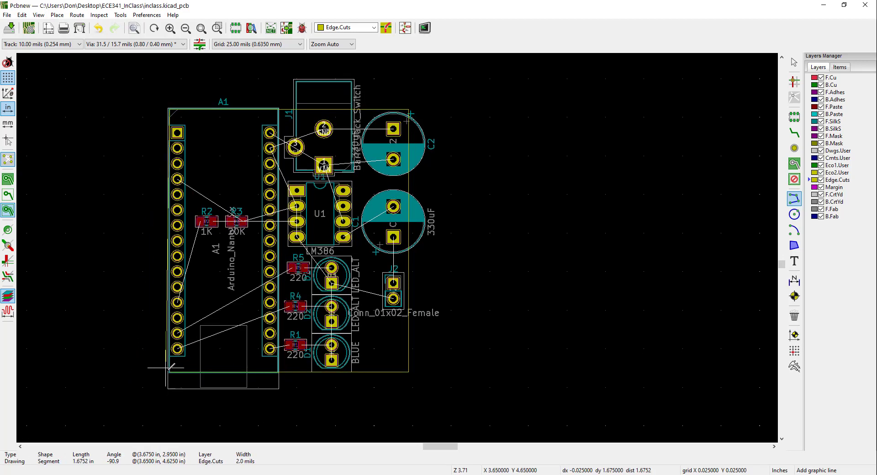
pyautogui.click(169, 371)
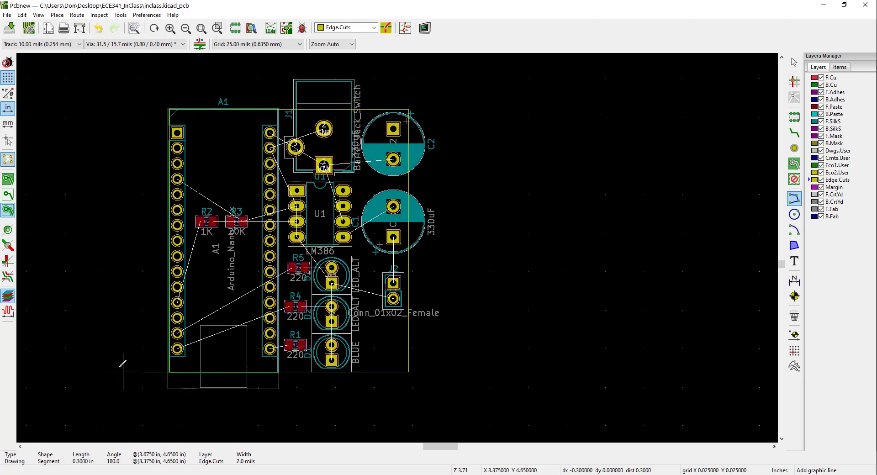
pyautogui.press('Escape')
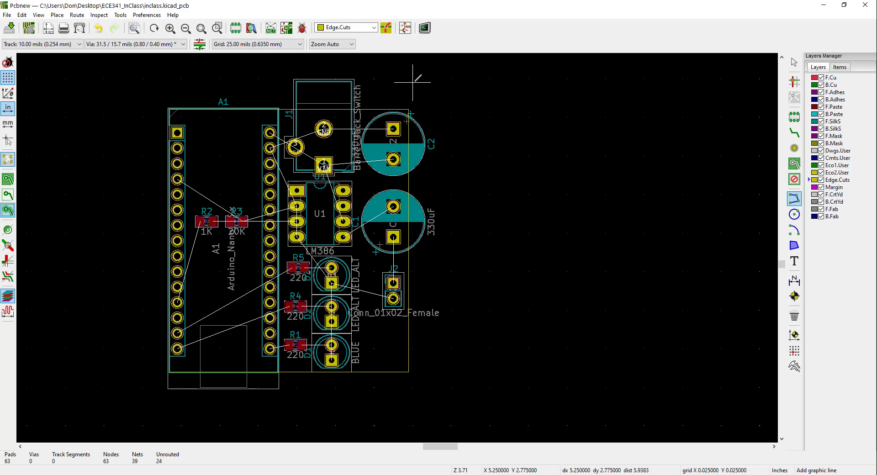
# Start a copper zone on B.Cu at the board outline's upper-left corner and assign it to the GND net
pyautogui.click(373, 28)
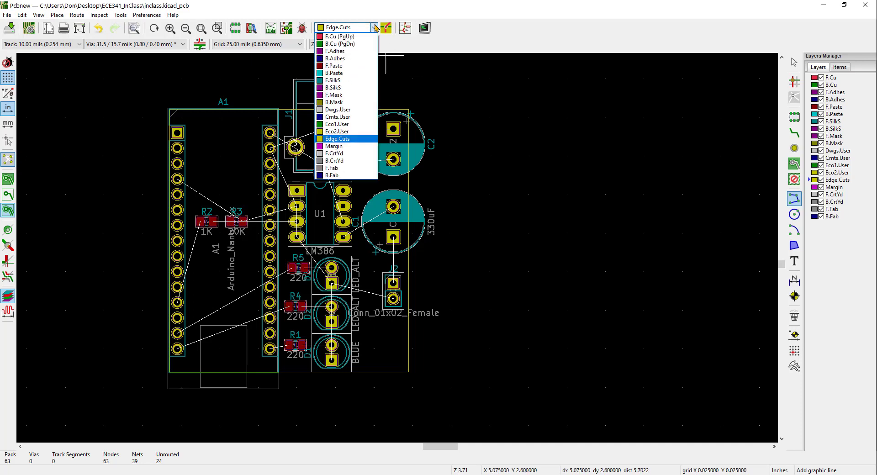
pyautogui.click(336, 110)
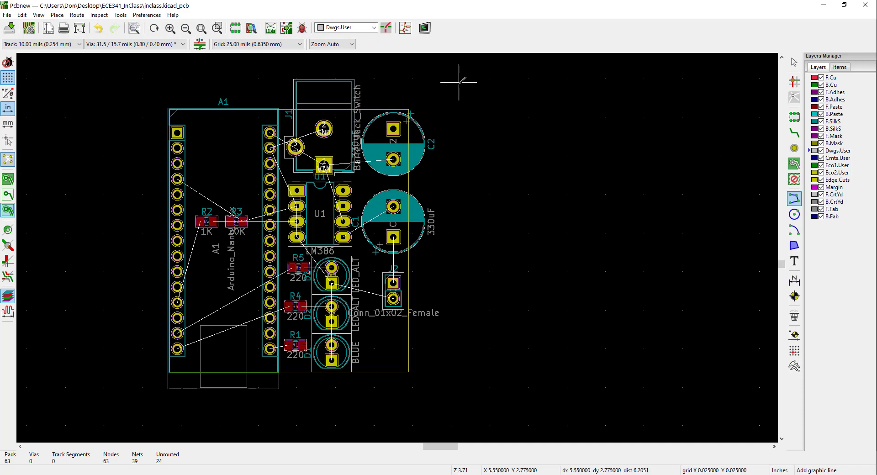
pyautogui.click(794, 163)
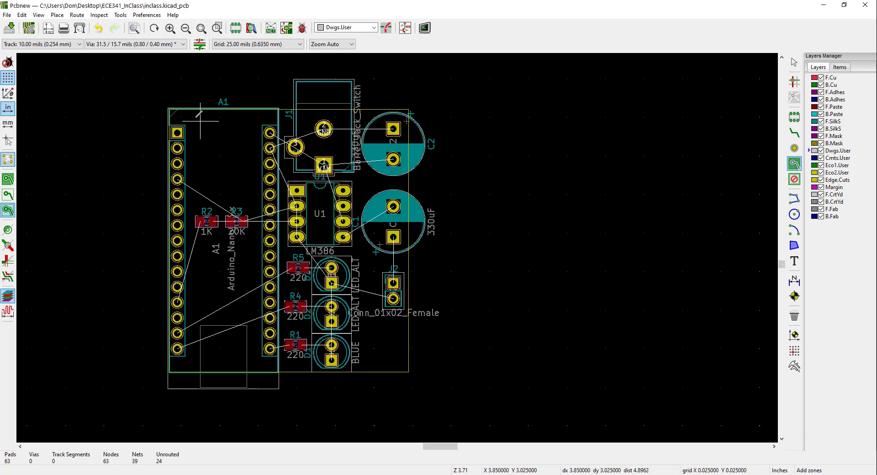
pyautogui.click(359, 27)
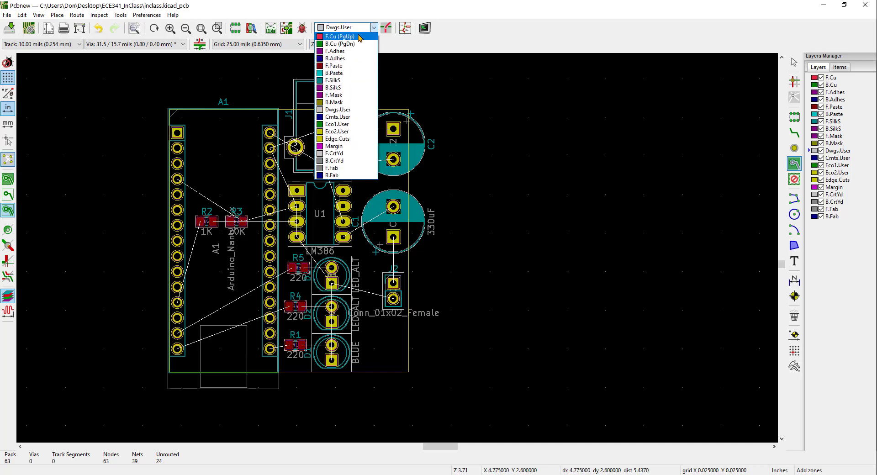
pyautogui.click(357, 44)
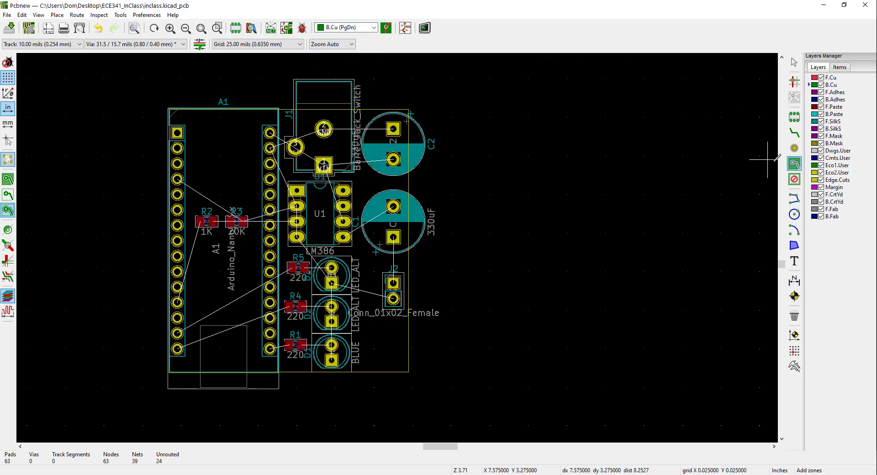
pyautogui.click(170, 109)
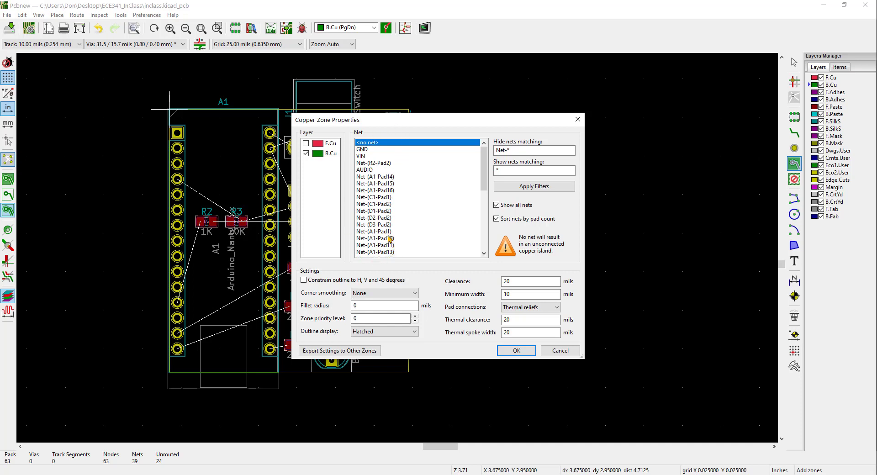
pyautogui.click(362, 150)
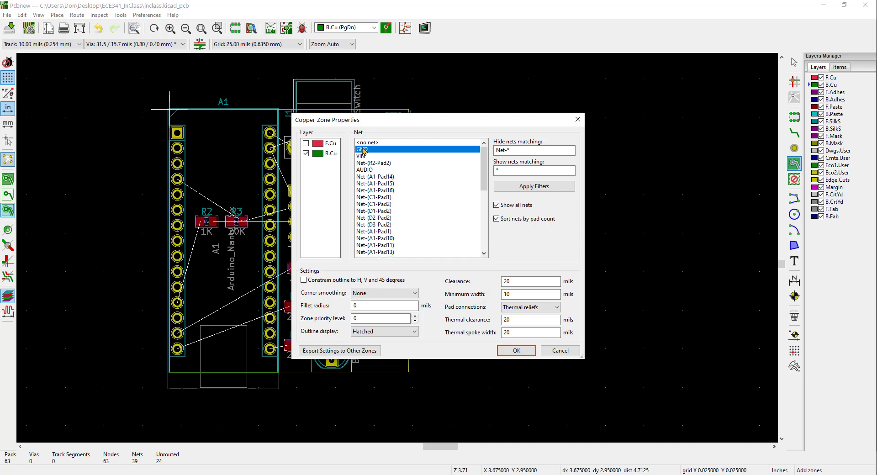
pyautogui.click(517, 351)
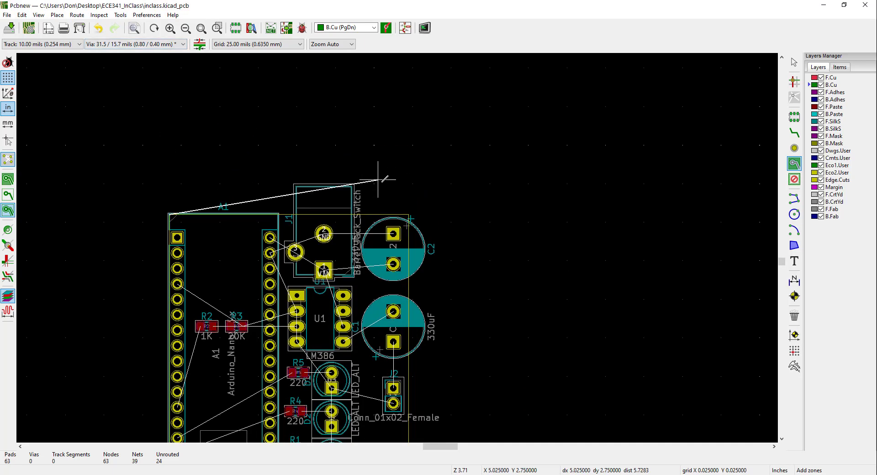
# Trace the GND zone through the remaining corners of the board outline and close it
pyautogui.click(409, 213)
pyautogui.scroll(-1, 409, 213)
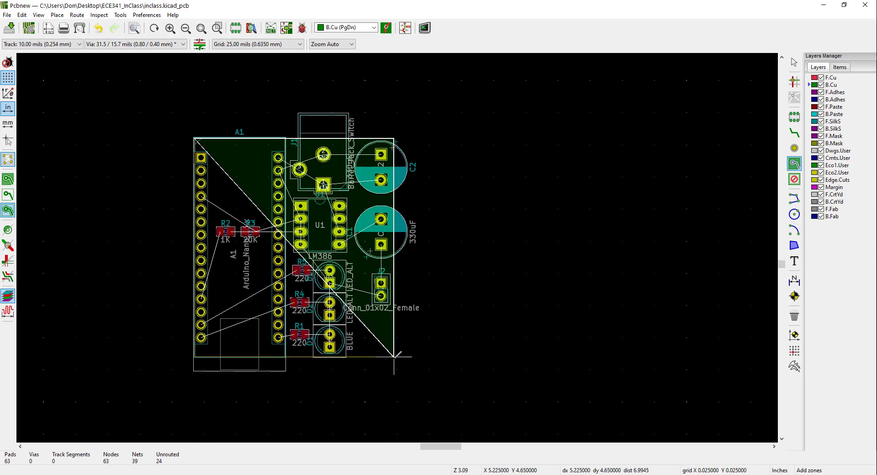
pyautogui.click(394, 357)
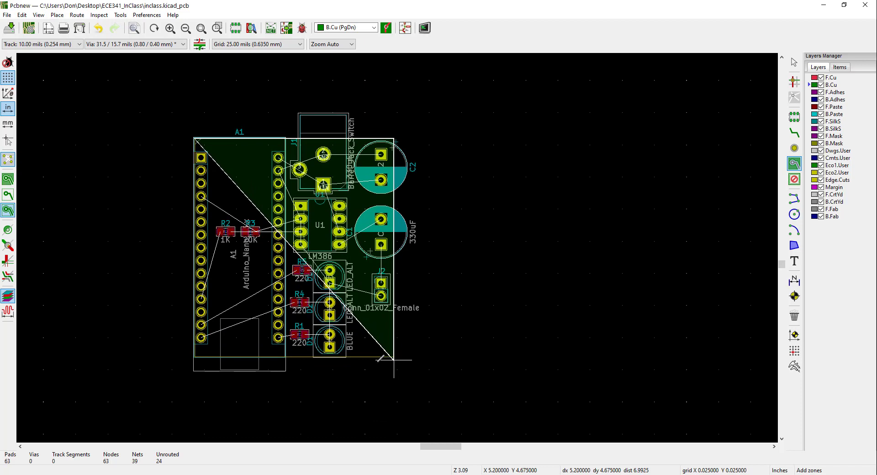
pyautogui.doubleClick(195, 357)
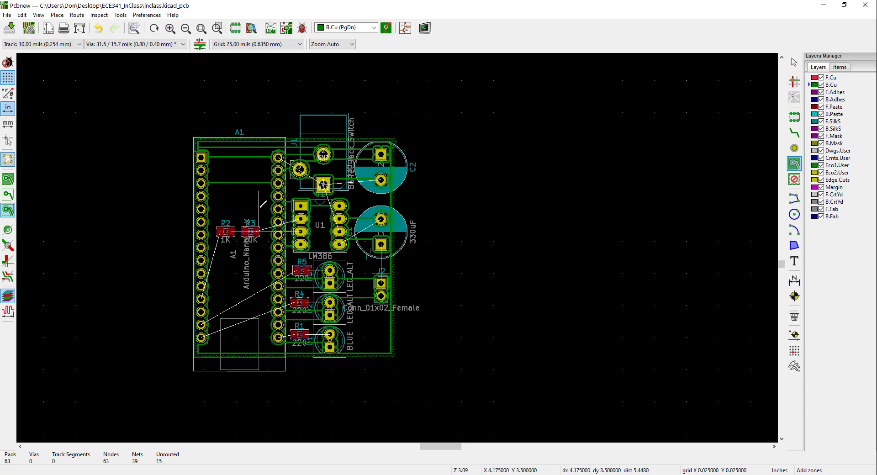
# Route F.Cu tracks from R2 pad 1 to Arduino pin 12 and from R2 pad 2 to R3 pad 1
pyautogui.click(795, 134)
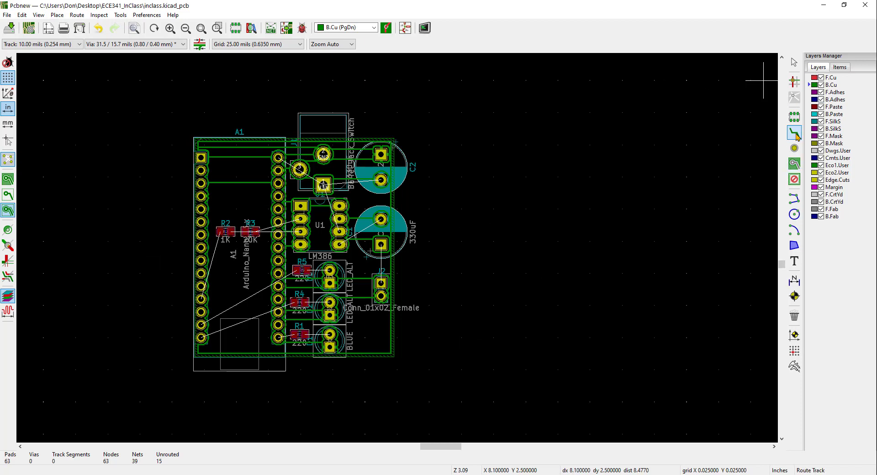
pyautogui.click(373, 28)
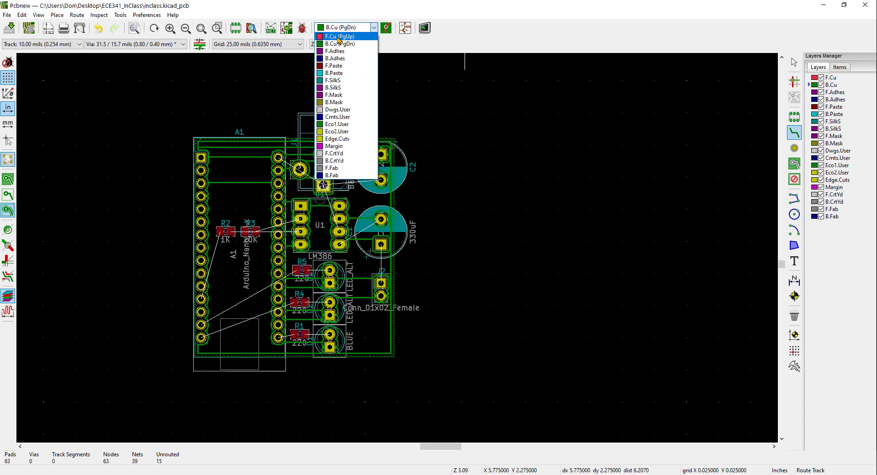
pyautogui.click(339, 37)
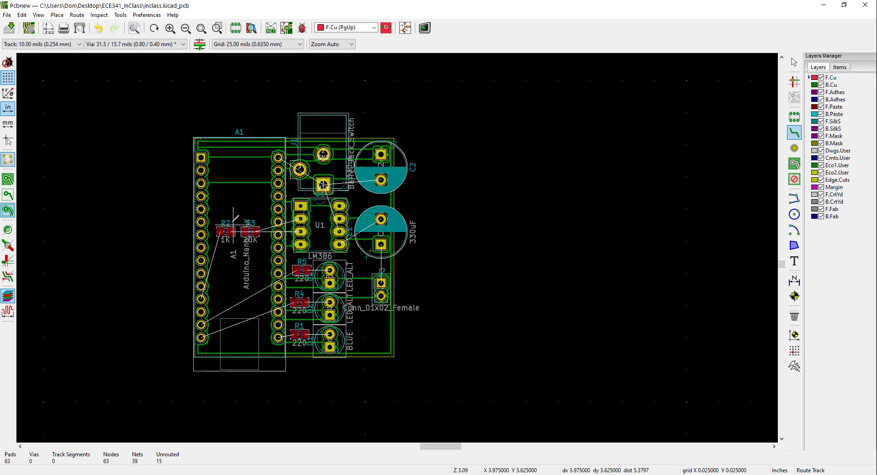
pyautogui.scroll(3, 201, 288)
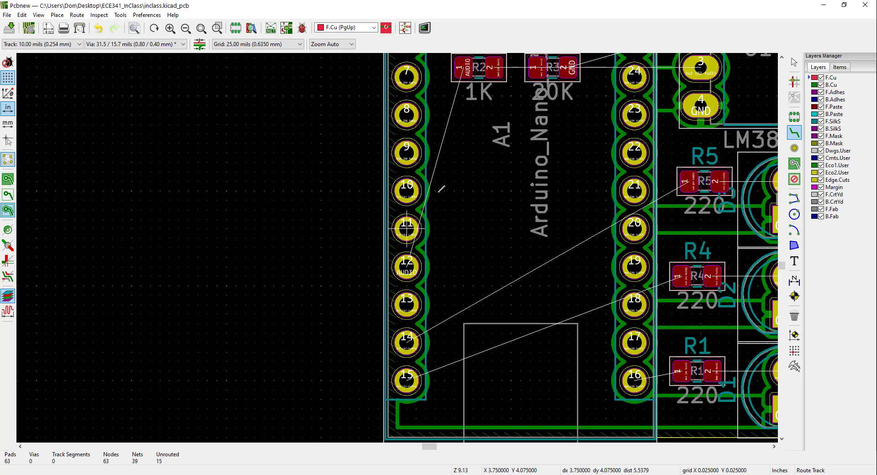
pyautogui.scroll(-1, 479, 111)
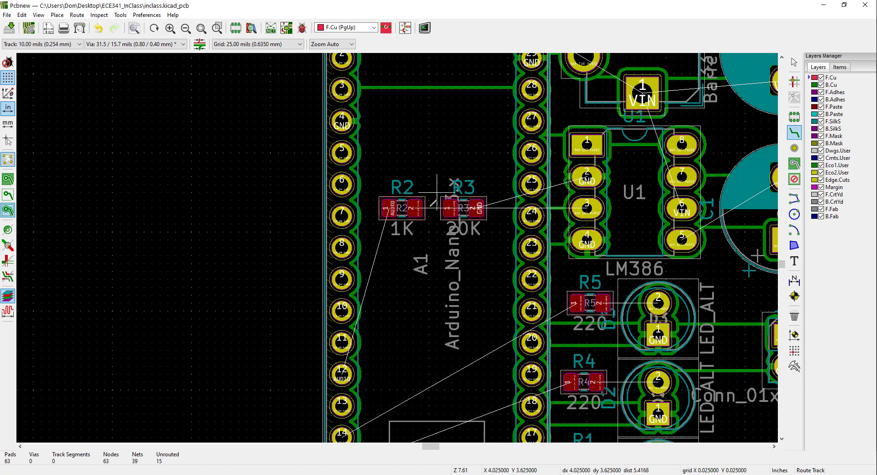
pyautogui.click(390, 208)
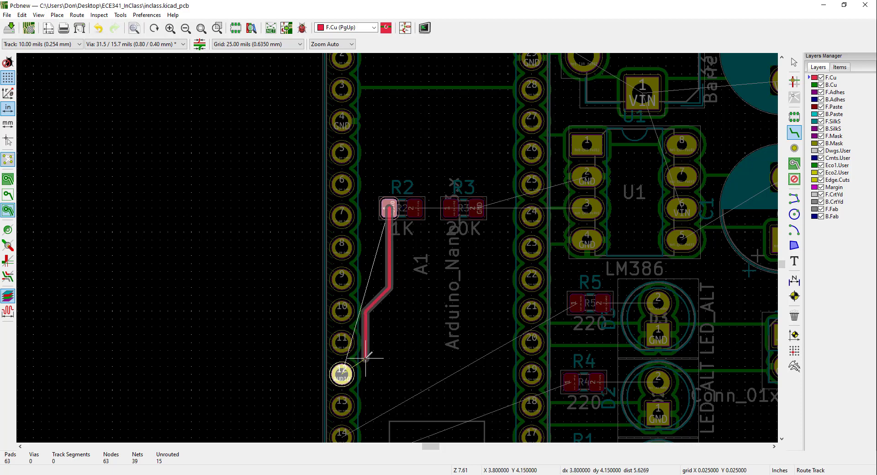
pyautogui.click(342, 374)
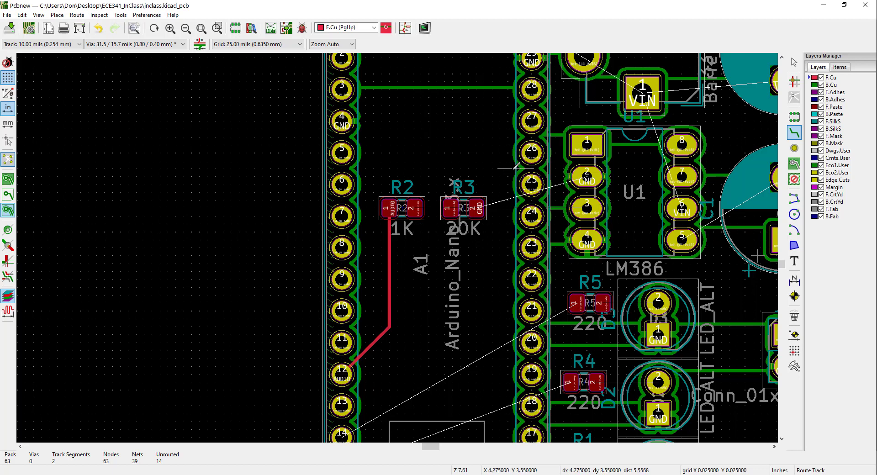
pyautogui.click(417, 208)
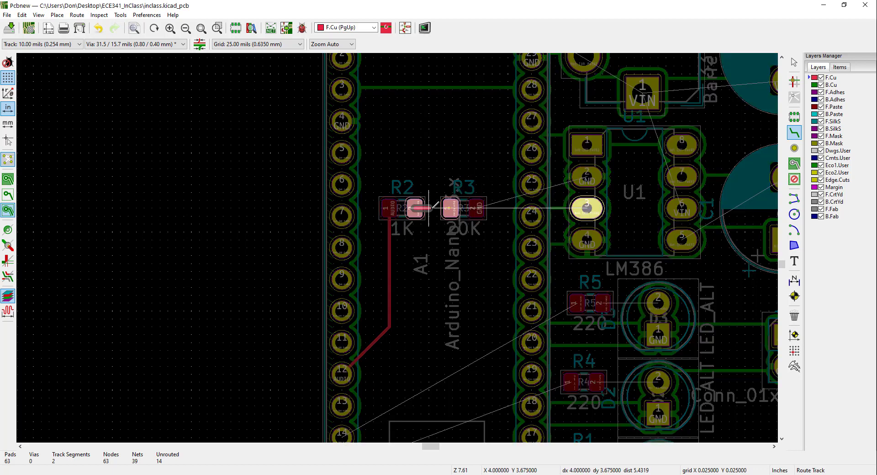
pyautogui.click(449, 209)
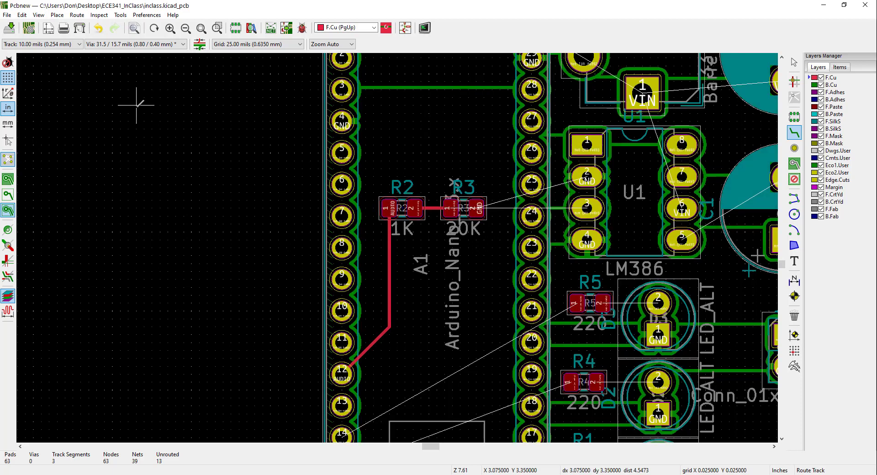
# Set the track width to 30.00 mils (0.762 mm) and reroute the R2-to-Arduino pin 12 and R2-to-R3 tracks
pyautogui.click(79, 44)
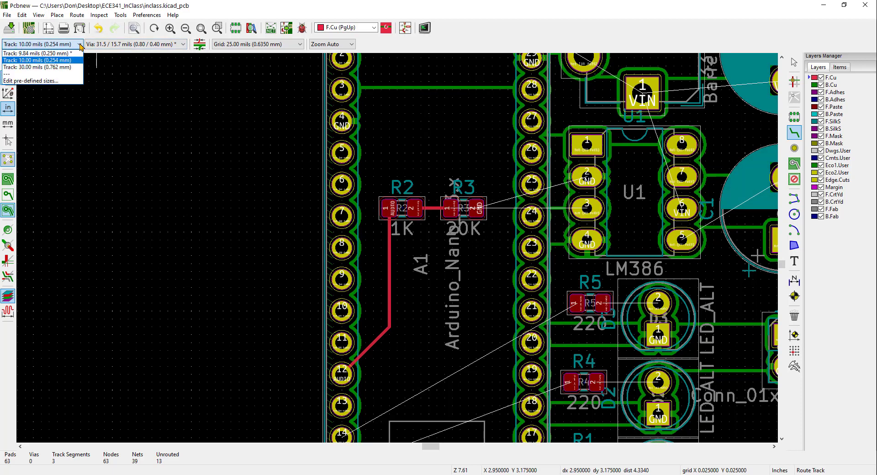
pyautogui.click(67, 67)
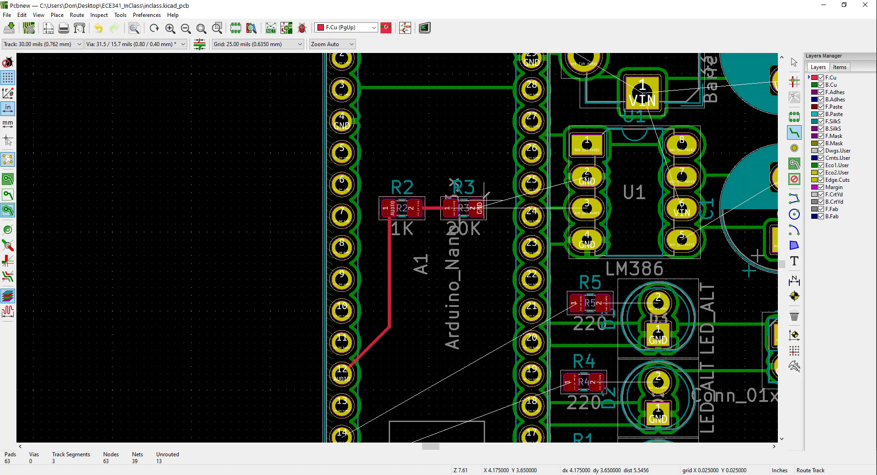
pyautogui.click(390, 209)
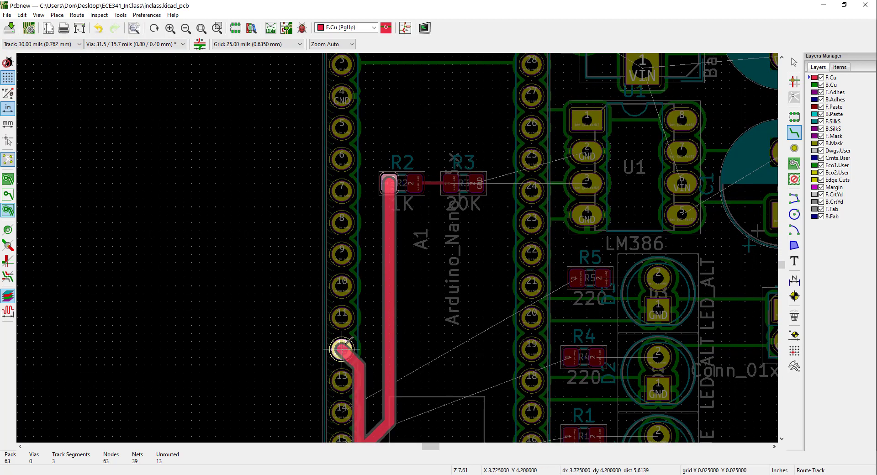
pyautogui.click(357, 349)
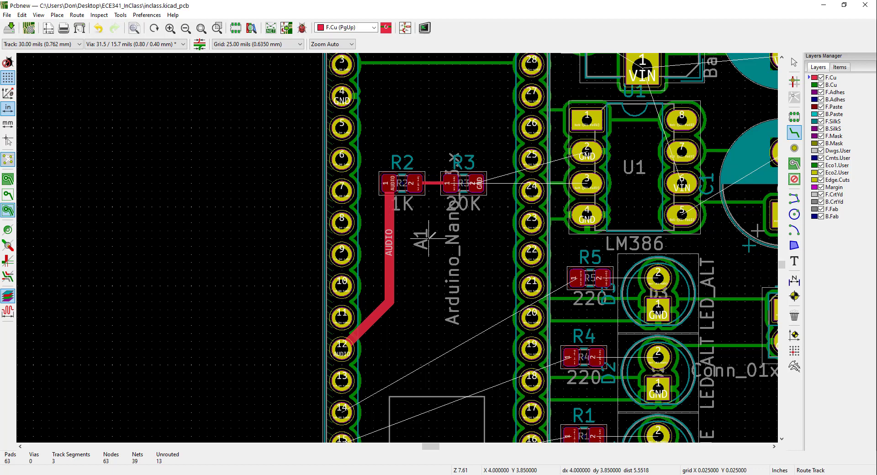
pyautogui.click(416, 181)
pyautogui.click(449, 183)
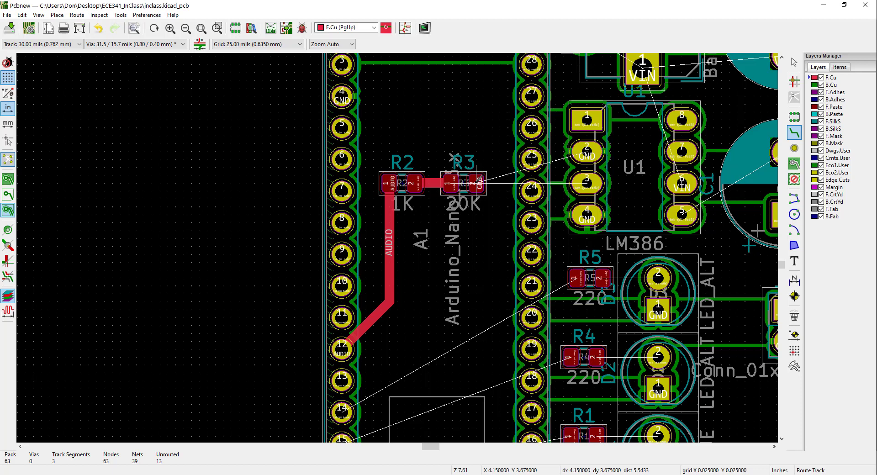
# Route a GND track on F.Cu about 0.15 in straight up from R3 pad 2 and end it with a through via
pyautogui.click(478, 182)
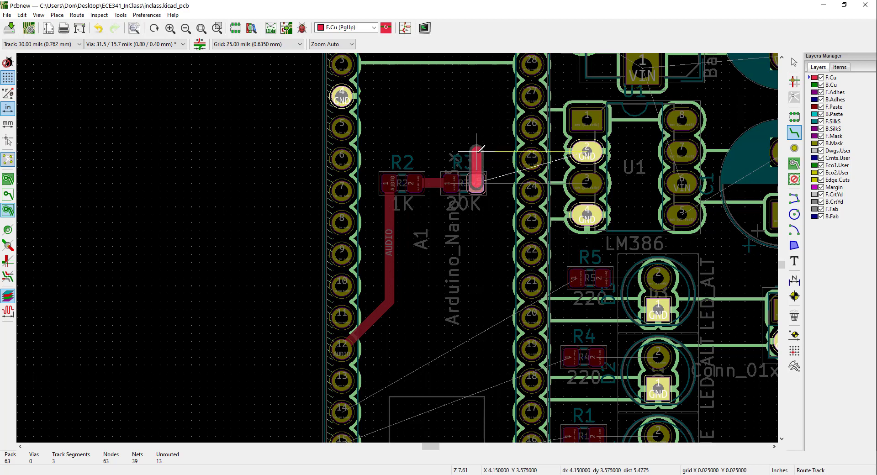
pyautogui.click(478, 134)
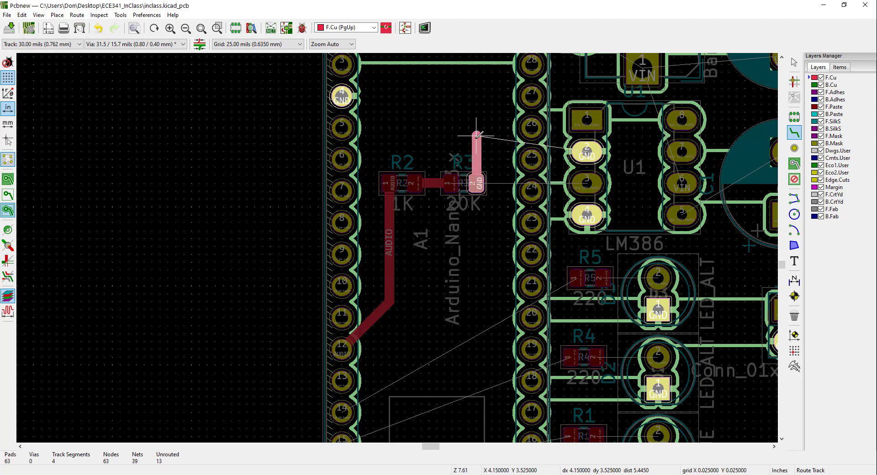
pyautogui.rightClick(476, 135)
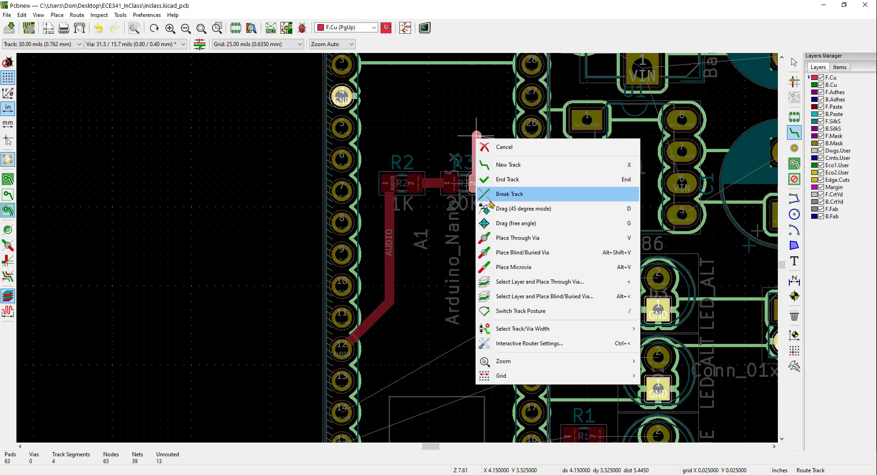
pyautogui.click(485, 237)
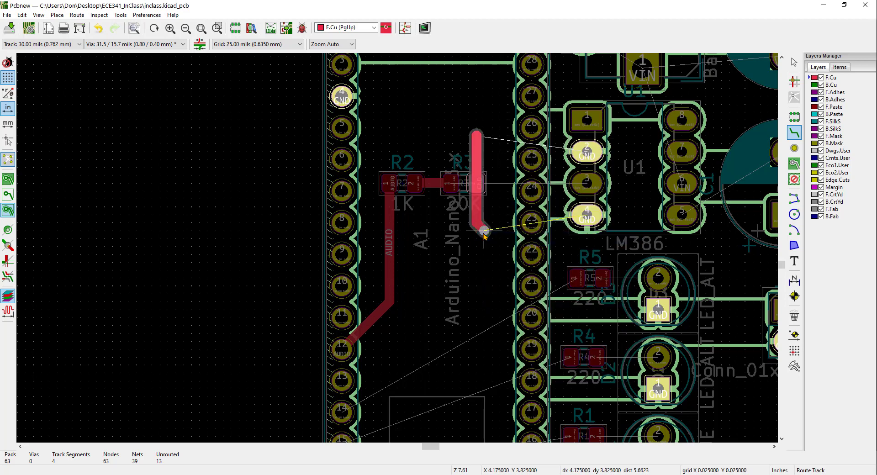
pyautogui.doubleClick(476, 136)
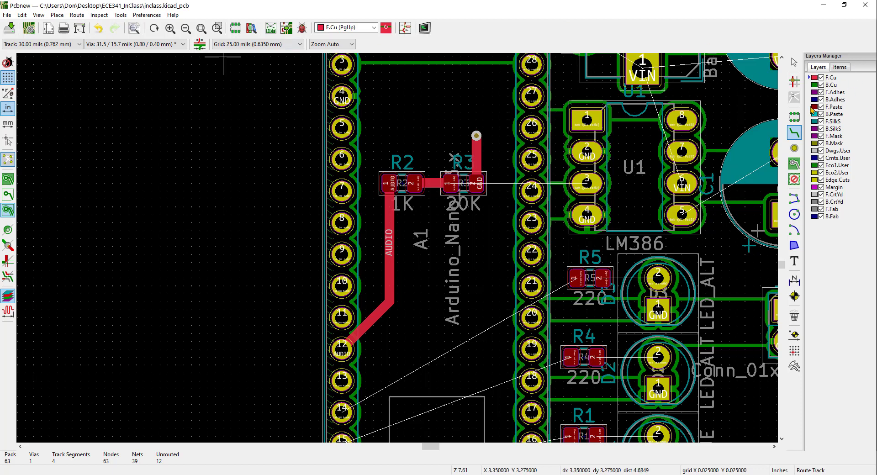
pyautogui.click(451, 182)
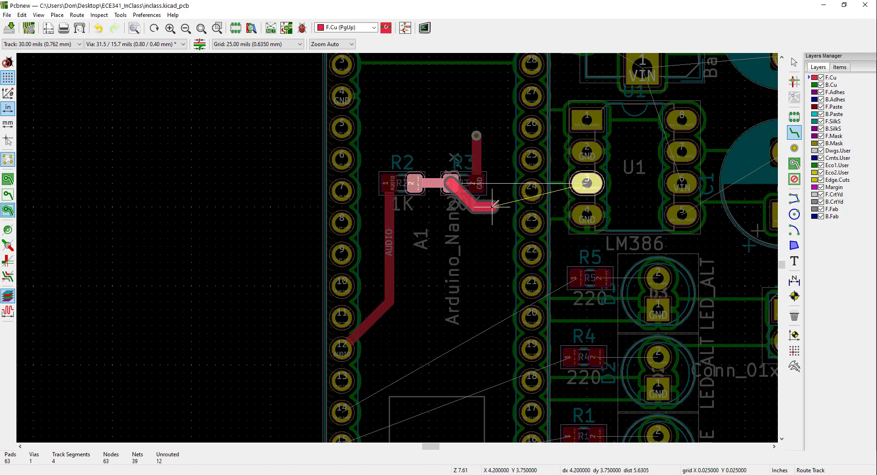
pyautogui.click(448, 177)
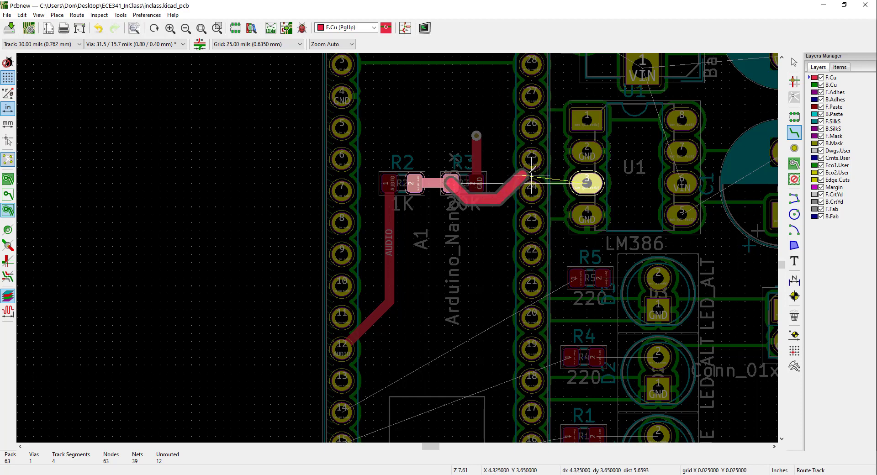
pyautogui.scroll(1, 533, 171)
pyautogui.scroll(8, 532, 171)
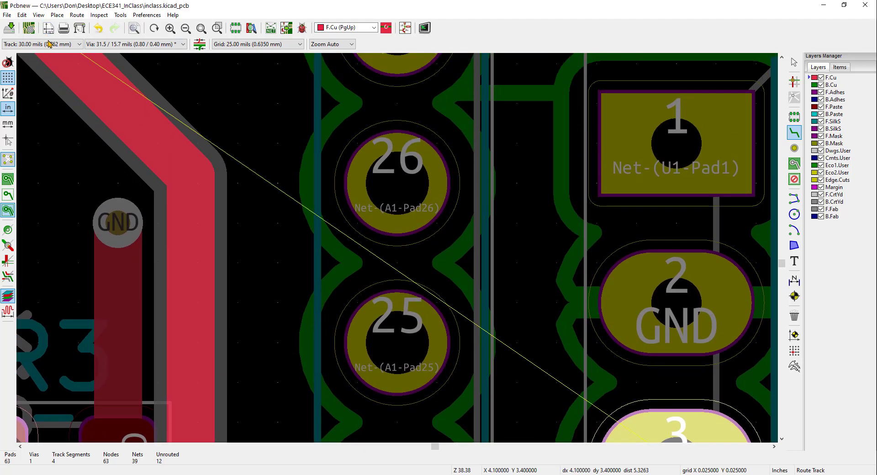
pyautogui.click(51, 44)
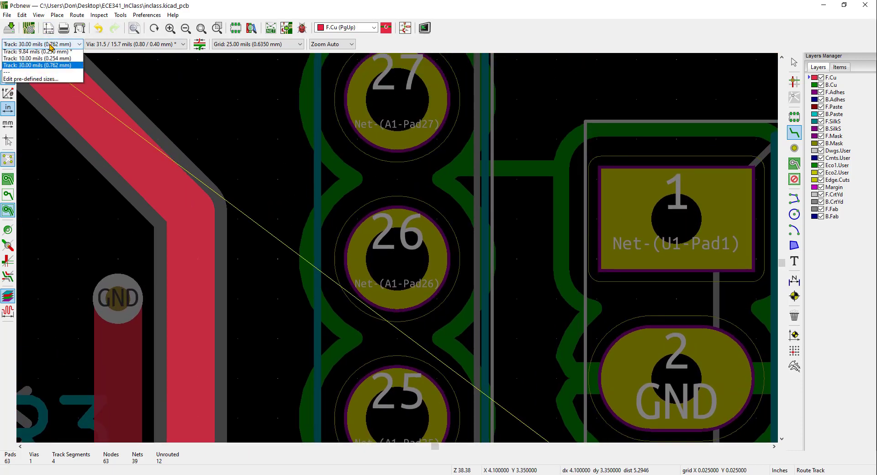
pyautogui.click(53, 59)
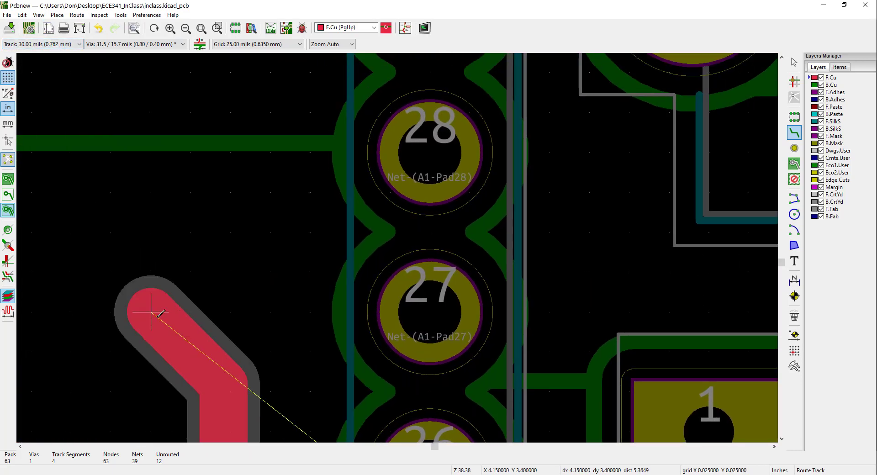
pyautogui.press('Escape')
# Set the track width to 10.00 mils (0.254 mm) and route R3 pad 1 between Arduino pins 24 and 25 to U1 pad 3
pyautogui.click(31, 44)
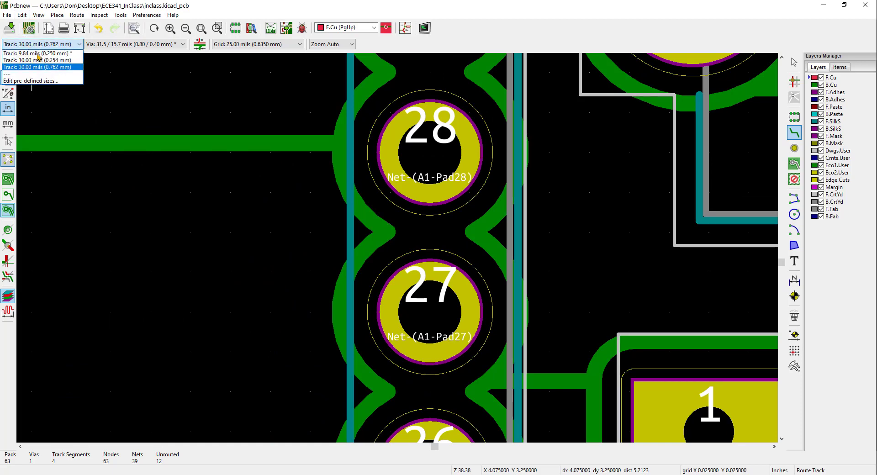
pyautogui.click(41, 60)
pyautogui.scroll(-3, 111, 111)
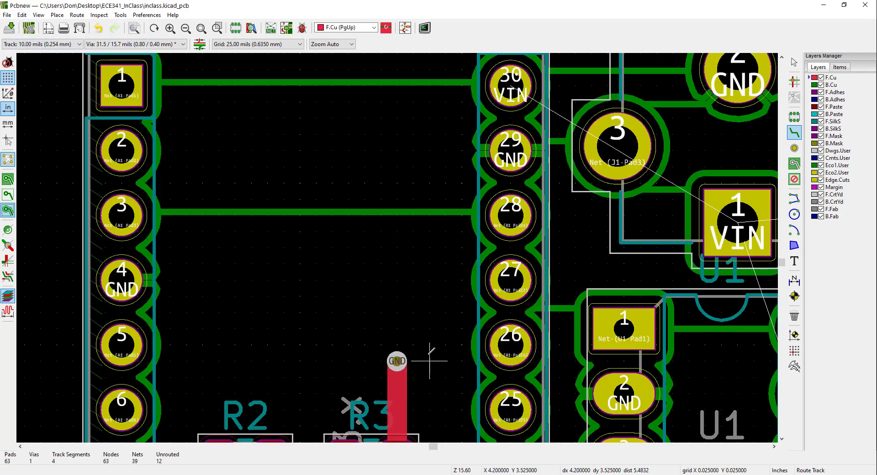
pyautogui.scroll(1, 425, 360)
pyautogui.scroll(1, 398, 288)
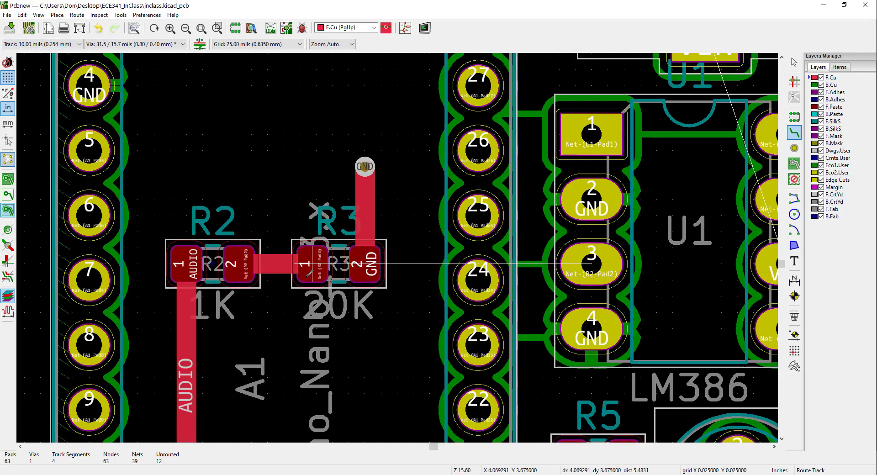
pyautogui.click(318, 264)
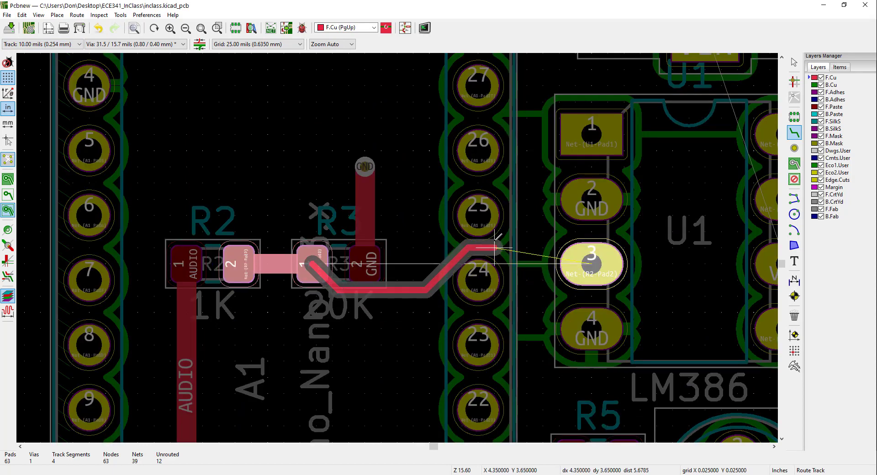
pyautogui.click(592, 263)
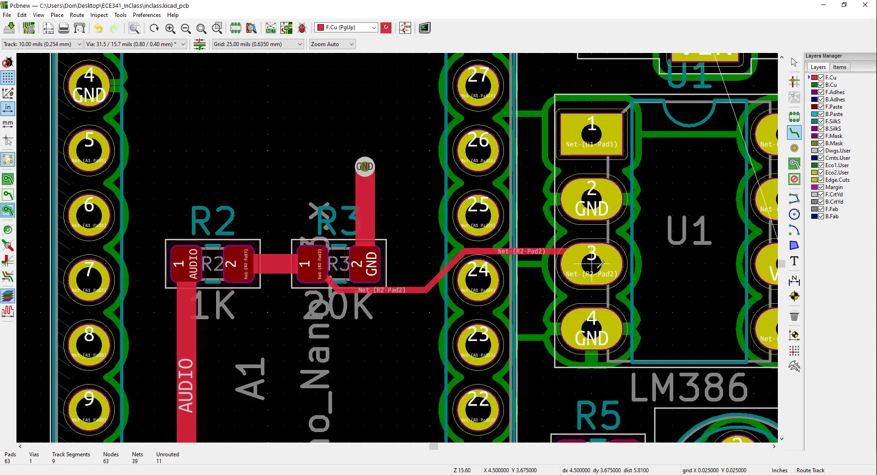
pyautogui.scroll(-3, 631, 264)
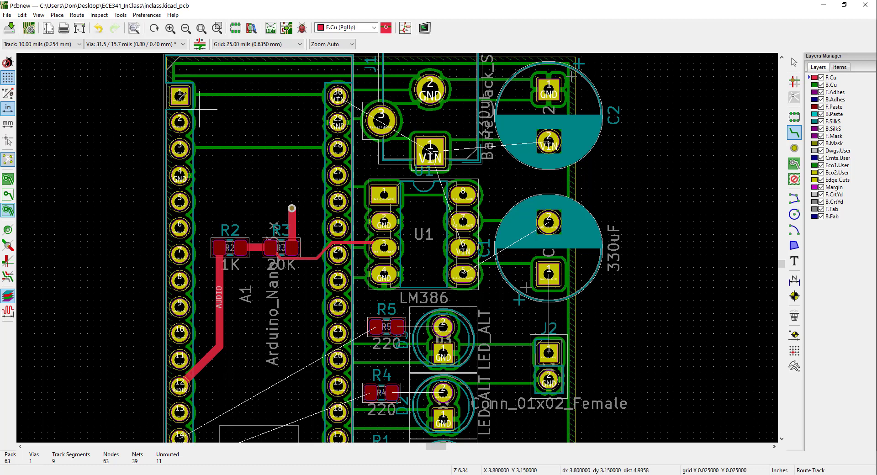
pyautogui.click(36, 44)
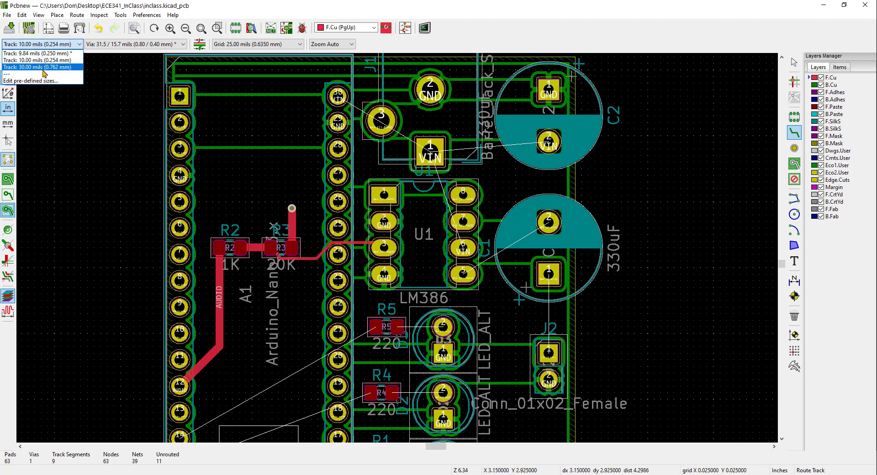
pyautogui.click(43, 69)
pyautogui.scroll(-5, 314, 325)
pyautogui.scroll(3, 358, 244)
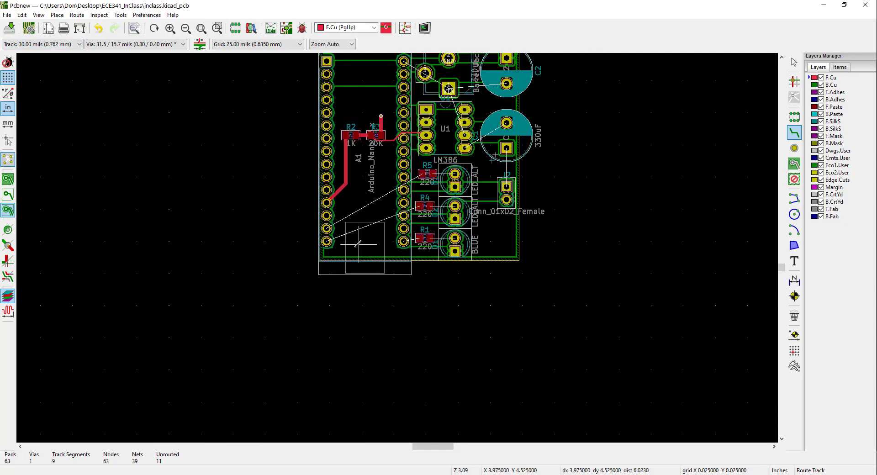
pyautogui.click(327, 228)
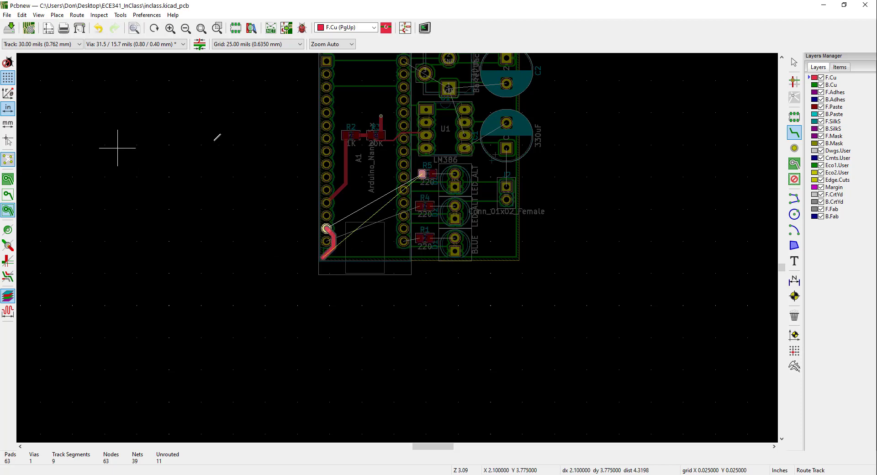
pyautogui.press('Escape')
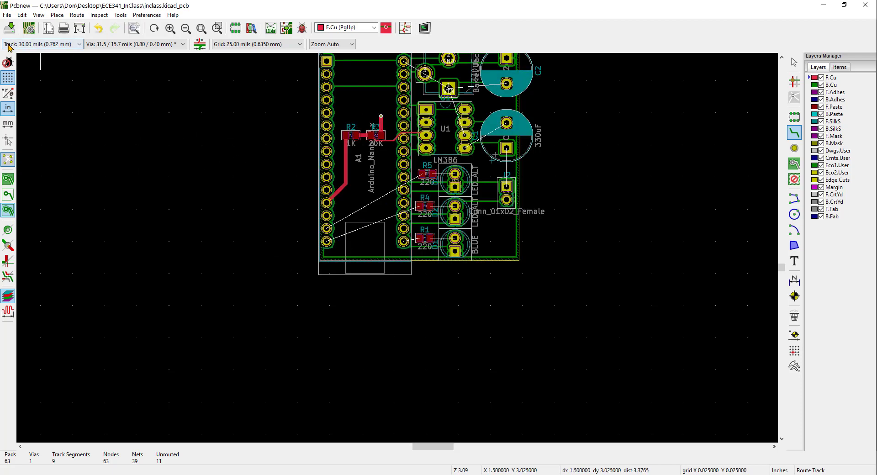
# Set the track width to 10.00 mils (0.254 mm) and route Arduino pins 14, 15 and 16 to pad 1 of R5, R4 and R1 respectively
pyautogui.click(79, 44)
pyautogui.click(33, 62)
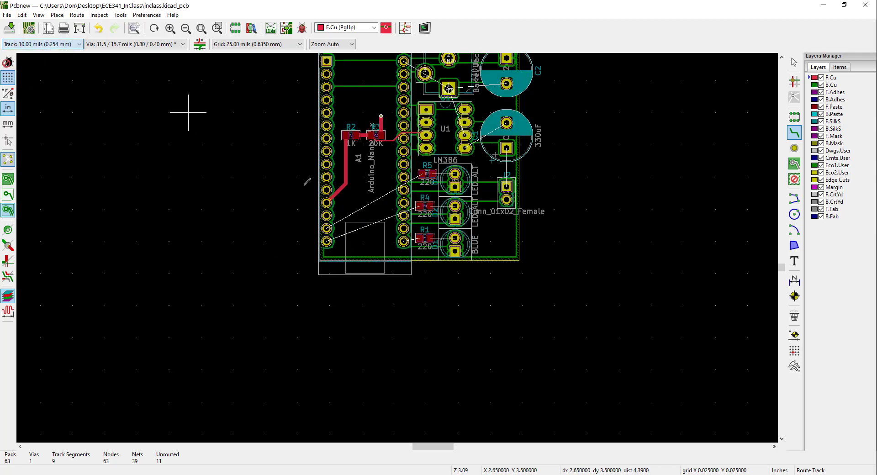
pyautogui.click(326, 228)
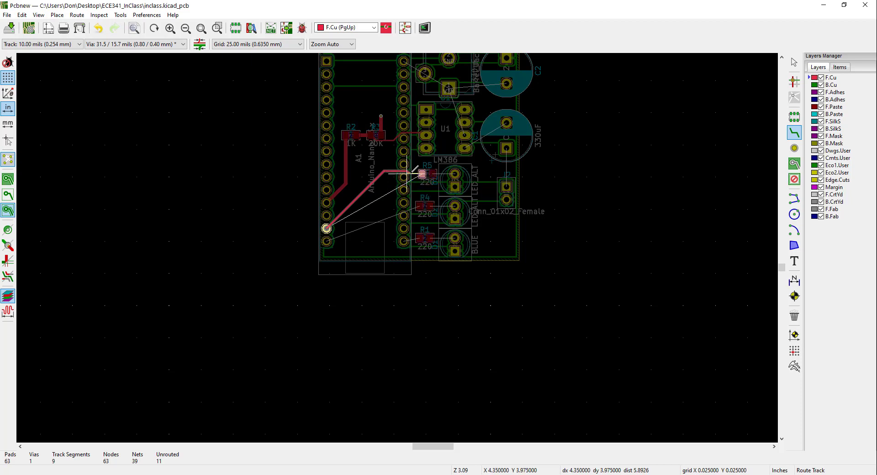
pyautogui.click(421, 173)
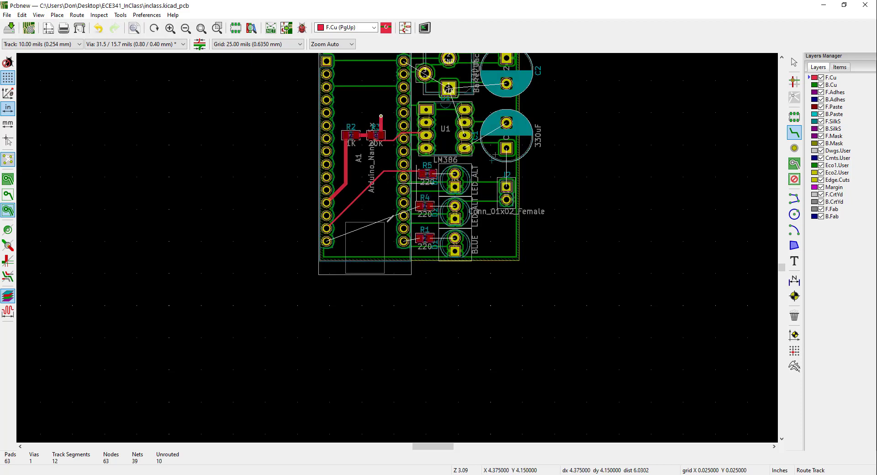
pyautogui.click(326, 240)
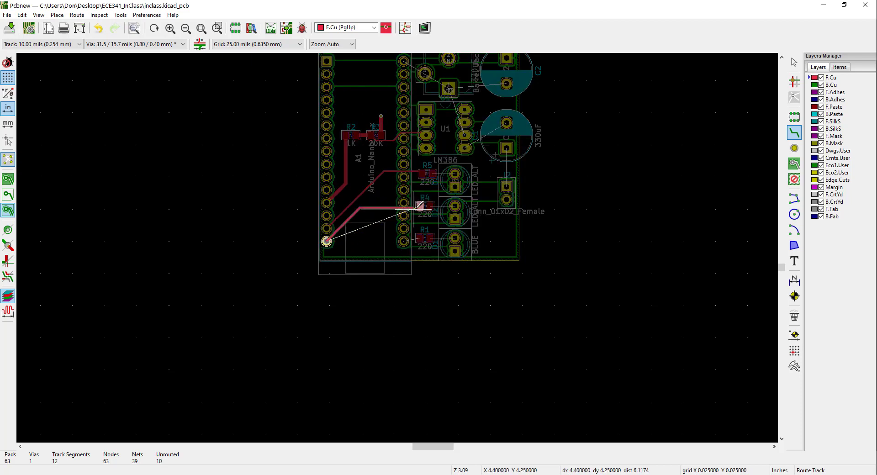
pyautogui.click(419, 205)
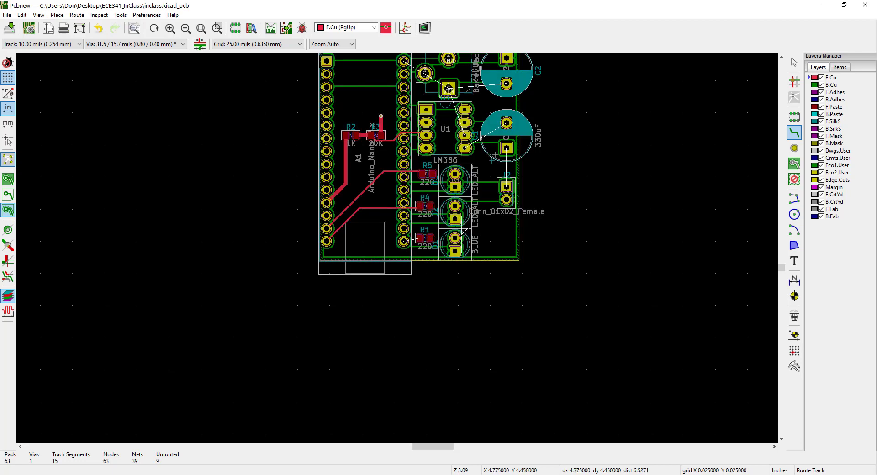
pyautogui.click(404, 241)
pyautogui.click(419, 238)
# Route F.Cu tracks from pad 2 of R1, R4 and R5 to pad 2 of LEDs D1, D2 and D3 respectively
pyautogui.scroll(3, 423, 238)
pyautogui.scroll(2, 425, 238)
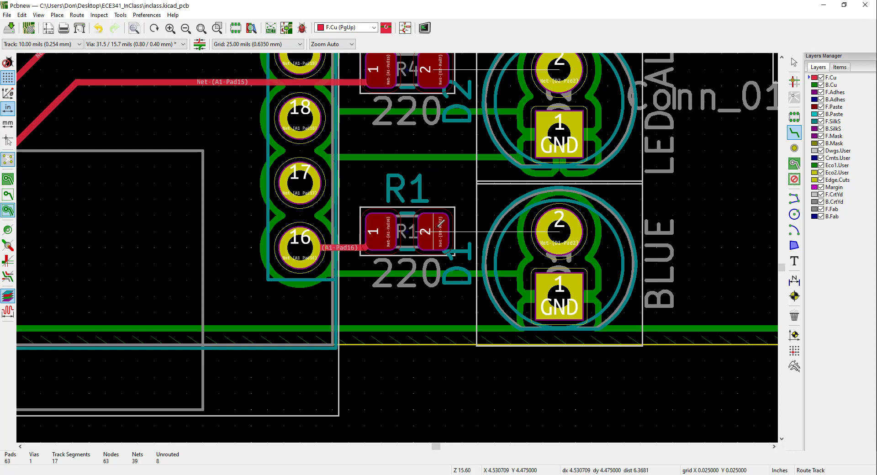
pyautogui.click(434, 231)
pyautogui.click(559, 231)
pyautogui.scroll(-1, 558, 230)
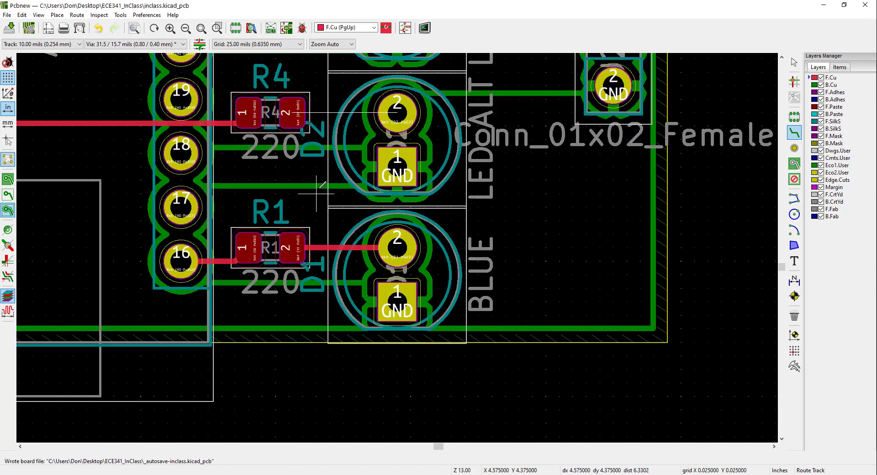
pyautogui.click(288, 109)
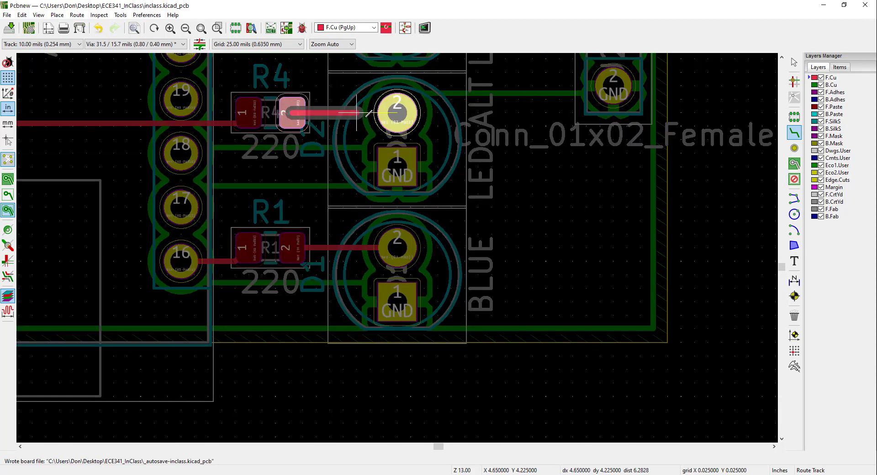
pyautogui.click(397, 110)
pyautogui.scroll(-1, 395, 112)
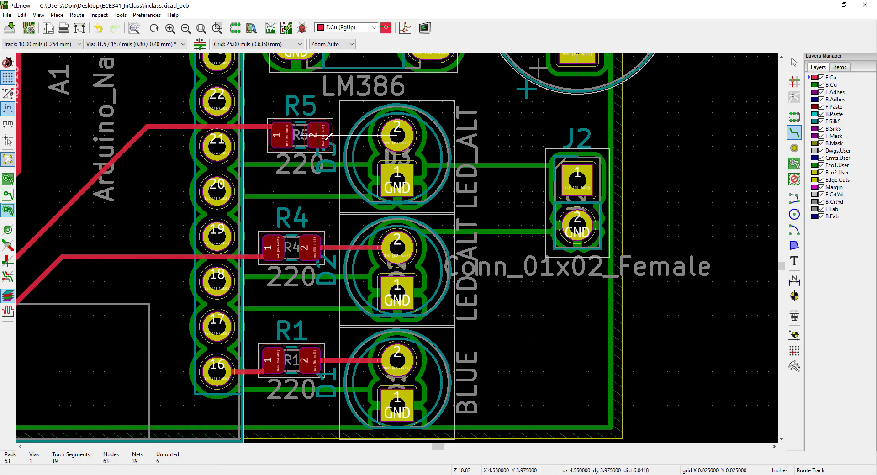
pyautogui.click(319, 135)
pyautogui.click(400, 135)
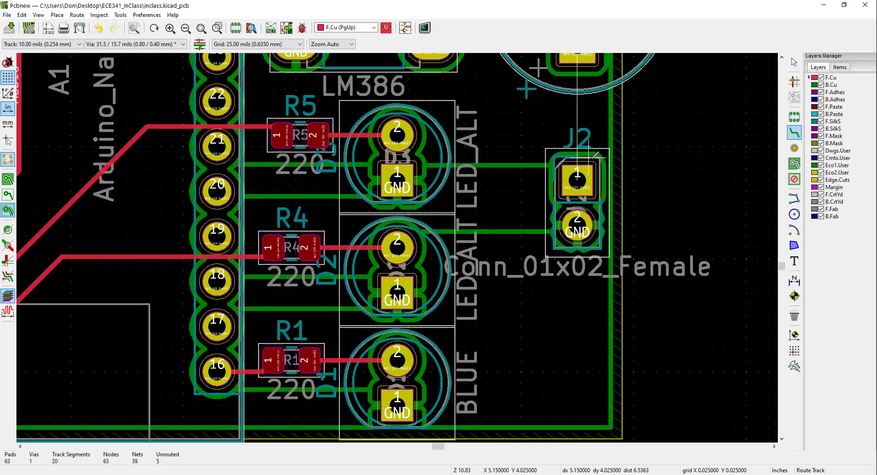
# Set the track width to 30.00 mils (0.762 mm) and route C1 pad 1 straight down to J2 pad 1 on F.Cu
pyautogui.scroll(-1, 594, 156)
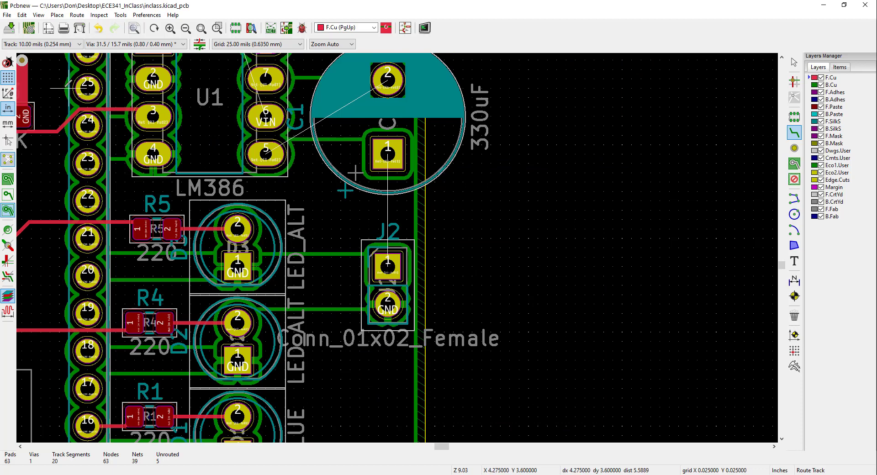
pyautogui.click(56, 44)
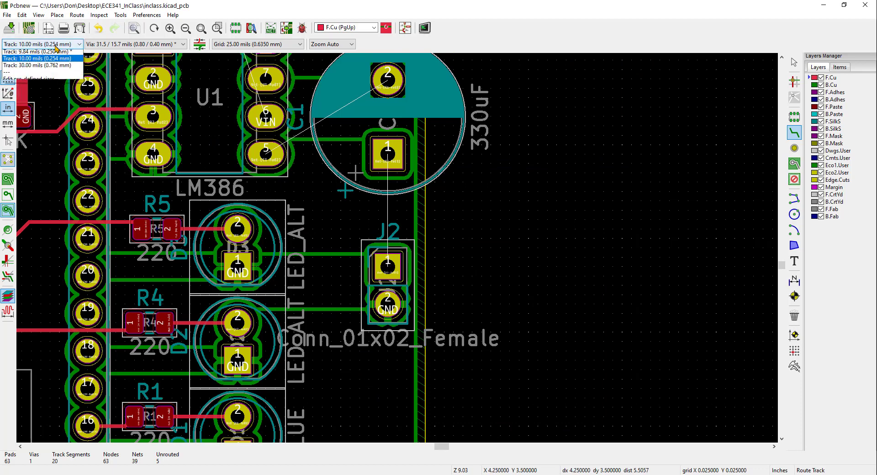
pyautogui.click(37, 65)
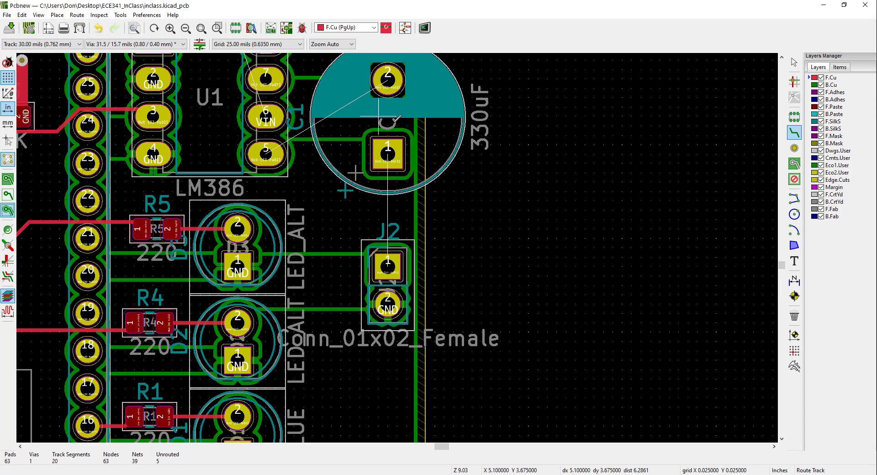
pyautogui.click(388, 153)
pyautogui.click(387, 264)
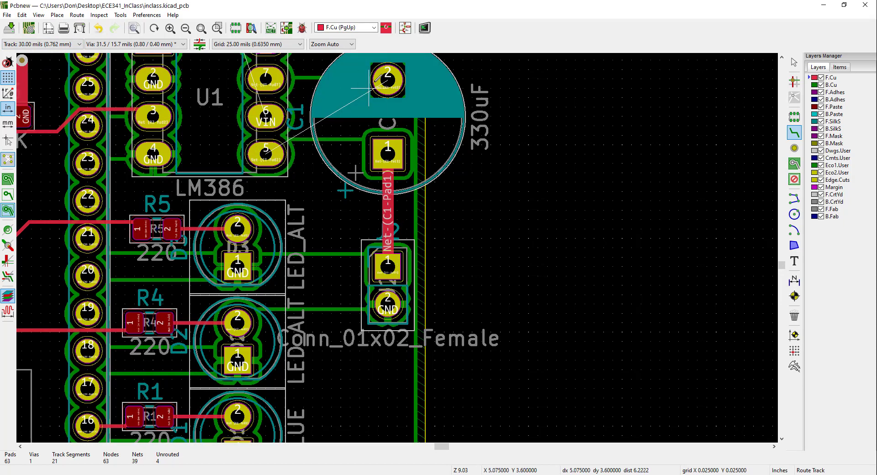
# Route an F.Cu track from C1 pad 2 diagonally down to U1 pad 5
pyautogui.click(388, 80)
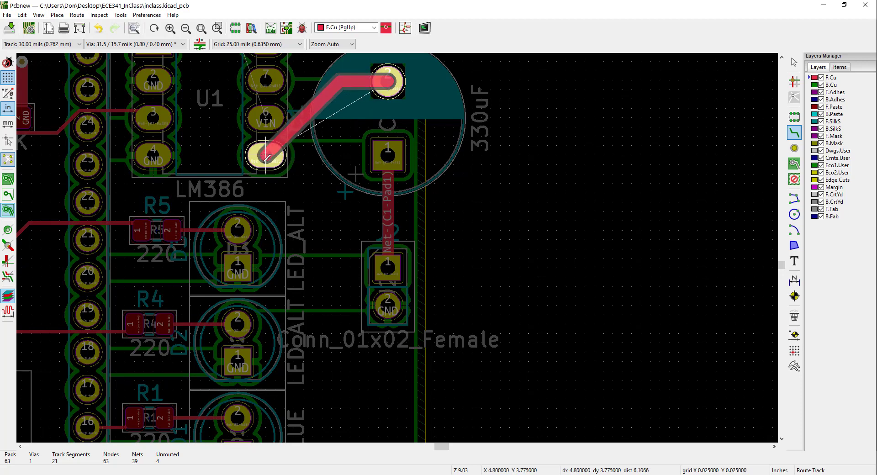
pyautogui.click(313, 154)
pyautogui.click(265, 155)
# Try a VIN track from J1 pad 1 to C2 pad 2, bending at the C2 end, and undo it
pyautogui.scroll(-1, 265, 155)
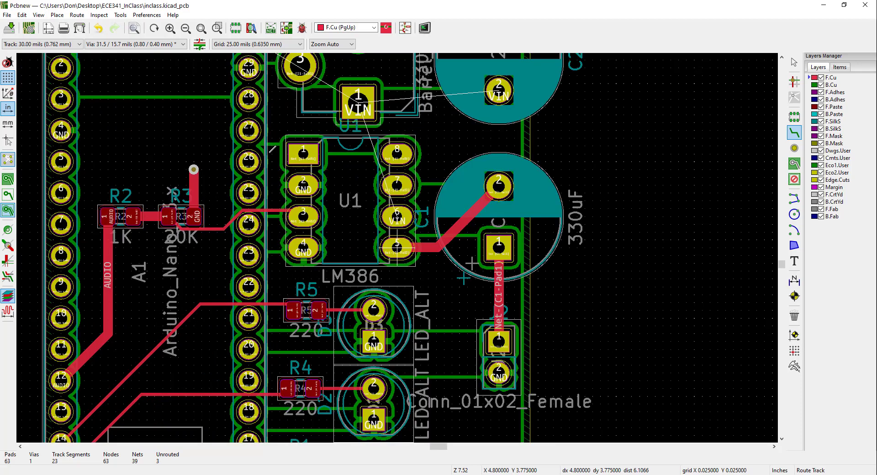
pyautogui.scroll(-1, 387, 111)
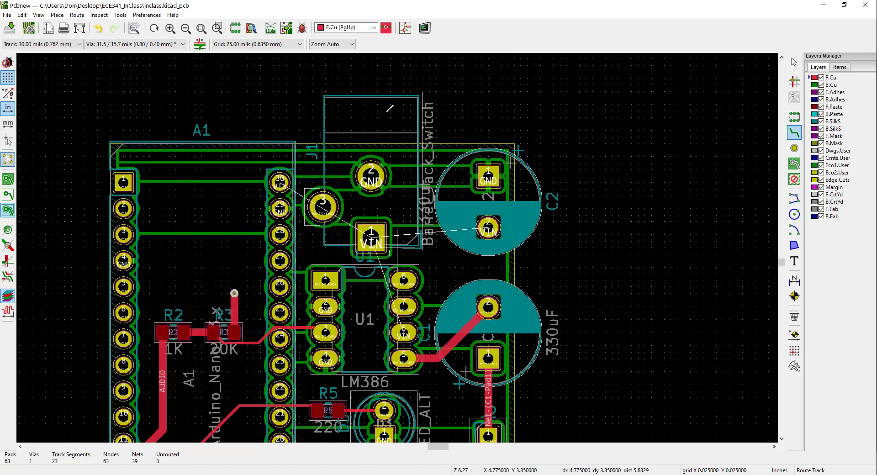
pyautogui.scroll(1, 387, 111)
pyautogui.click(366, 234)
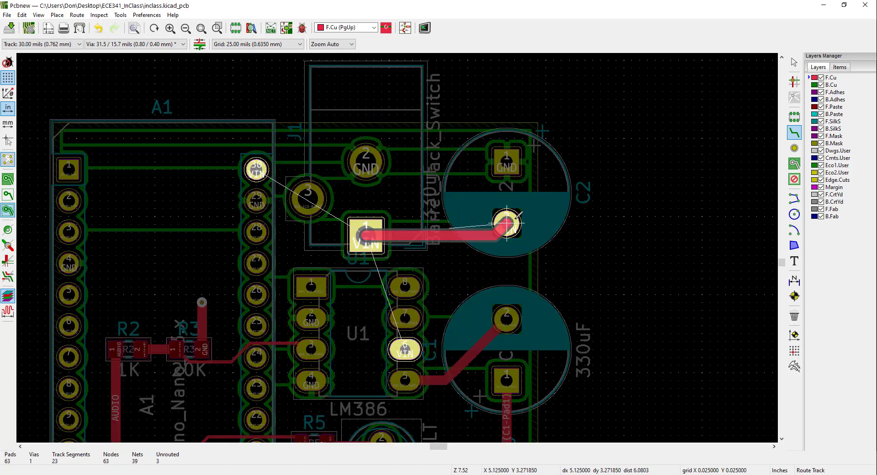
pyautogui.click(507, 224)
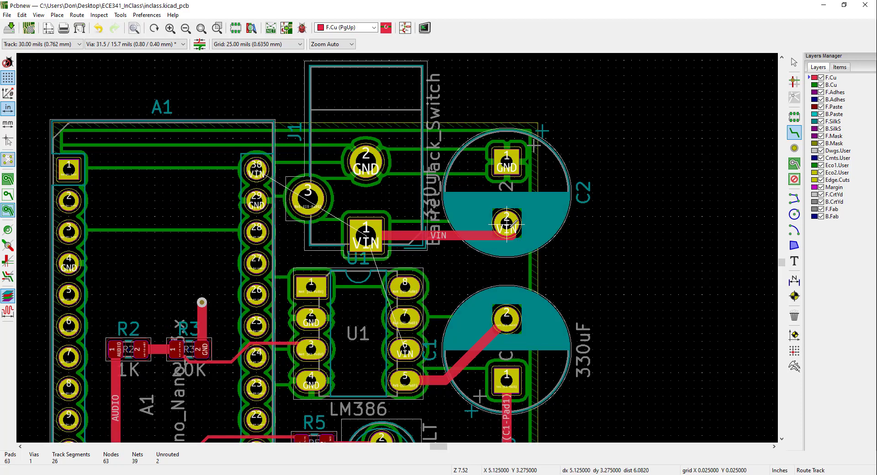
pyautogui.hotkey('ctrl', 'z')
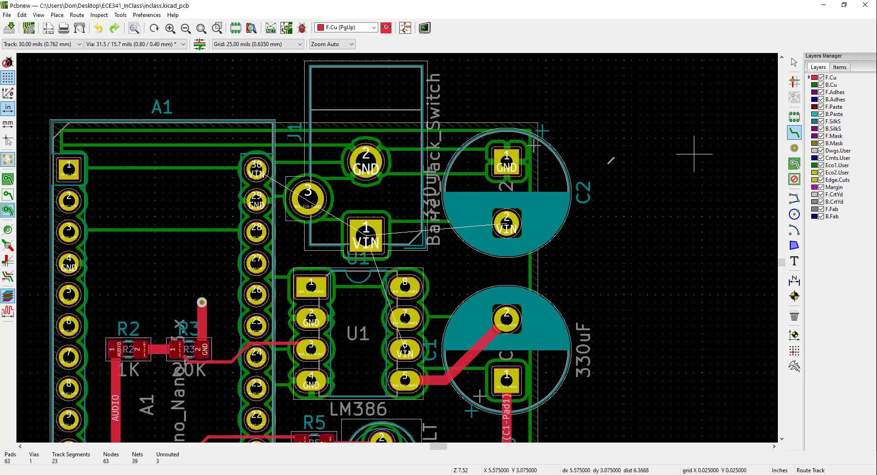
# Route VIN tracks on F.Cu from C2 pad 2 to J1 pad 1, and from there to U1 pad 6 and Arduino pin 30
pyautogui.click(507, 224)
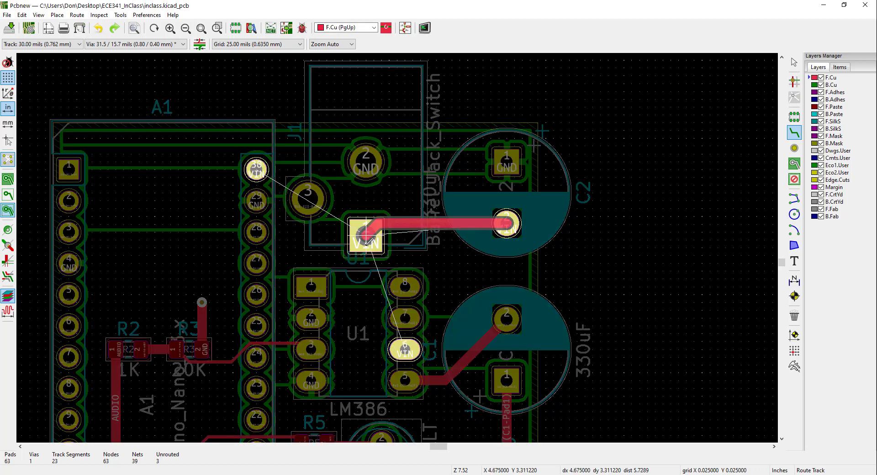
pyautogui.click(366, 230)
pyautogui.click(366, 231)
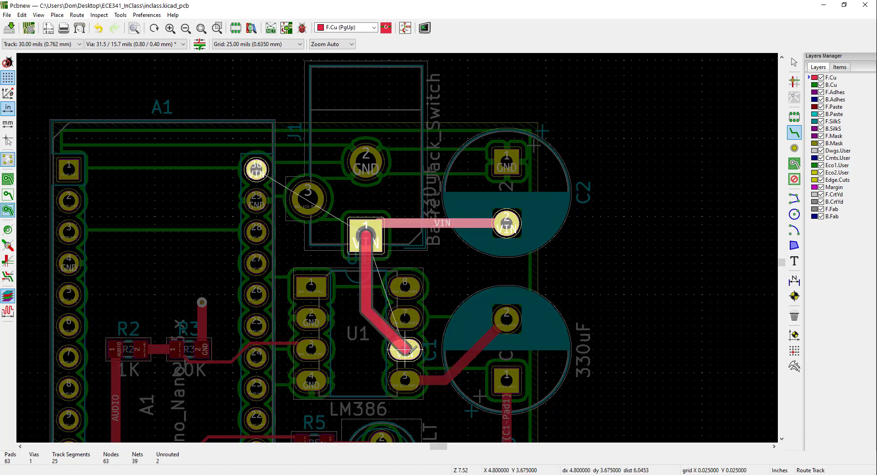
pyautogui.click(405, 351)
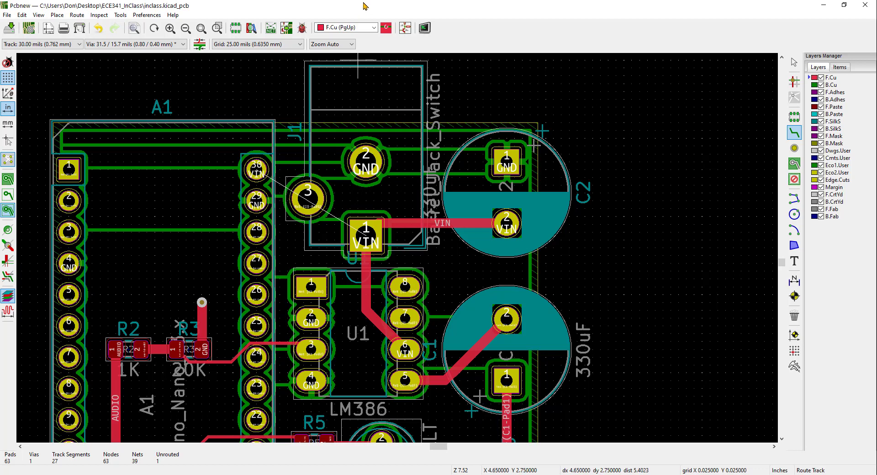
pyautogui.click(366, 232)
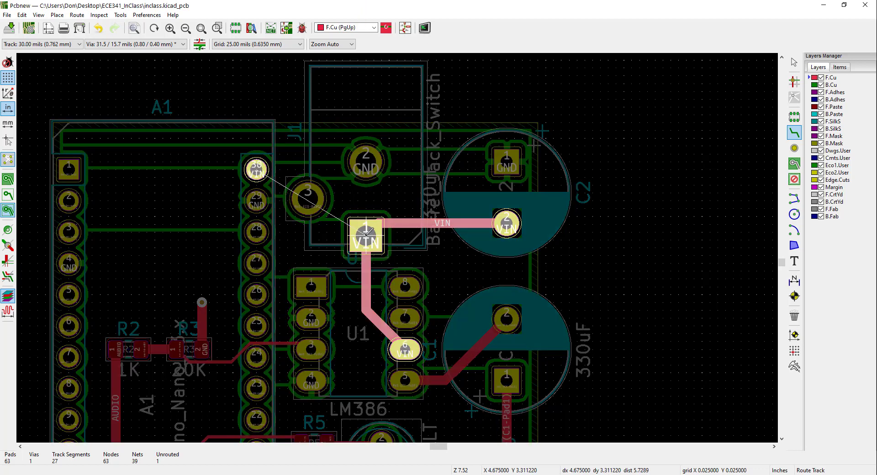
pyautogui.click(257, 169)
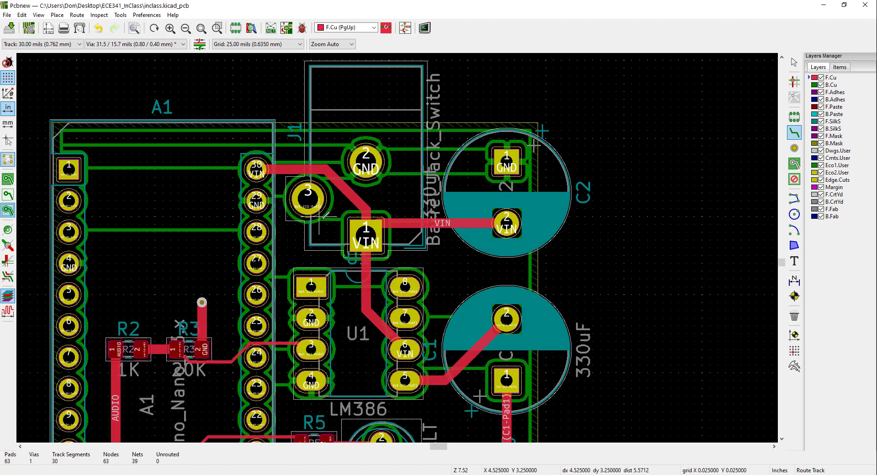
# Look over the whole routed board and save the board file
pyautogui.scroll(-1, 327, 215)
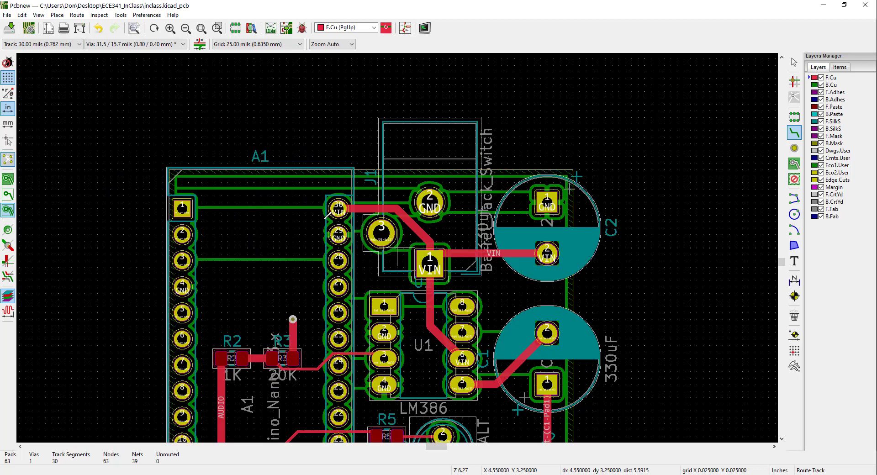
pyautogui.scroll(-1, 651, 345)
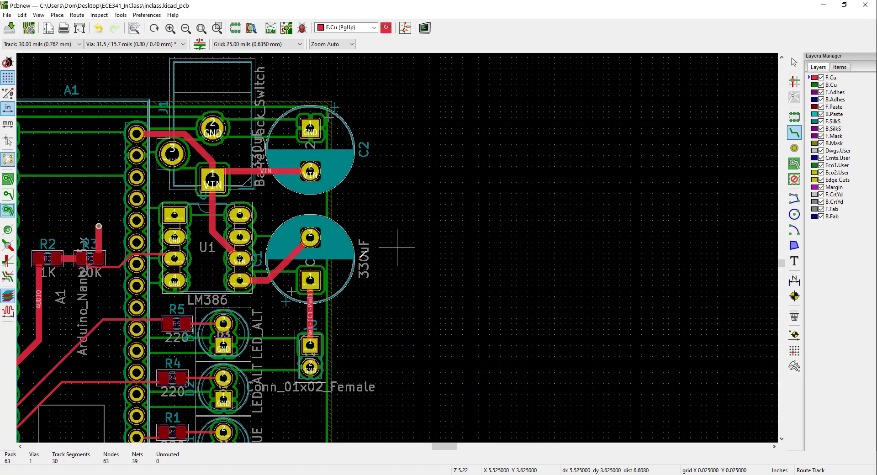
pyautogui.scroll(-1, 160, 354)
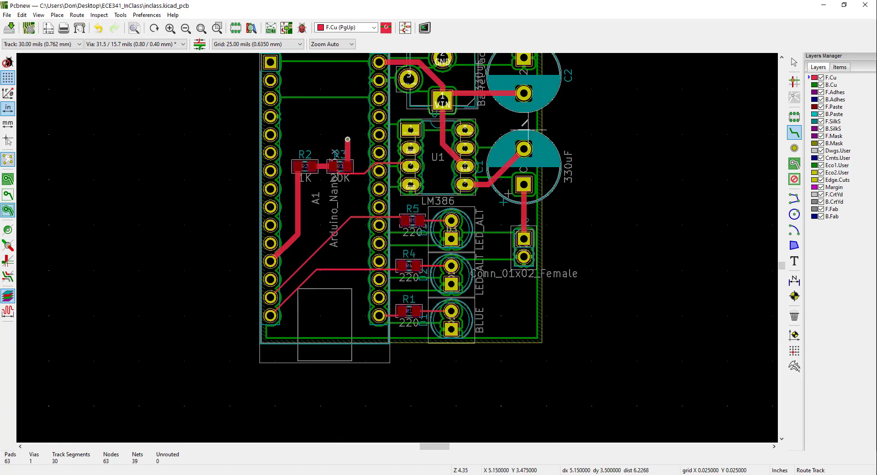
pyautogui.scroll(1, 522, 83)
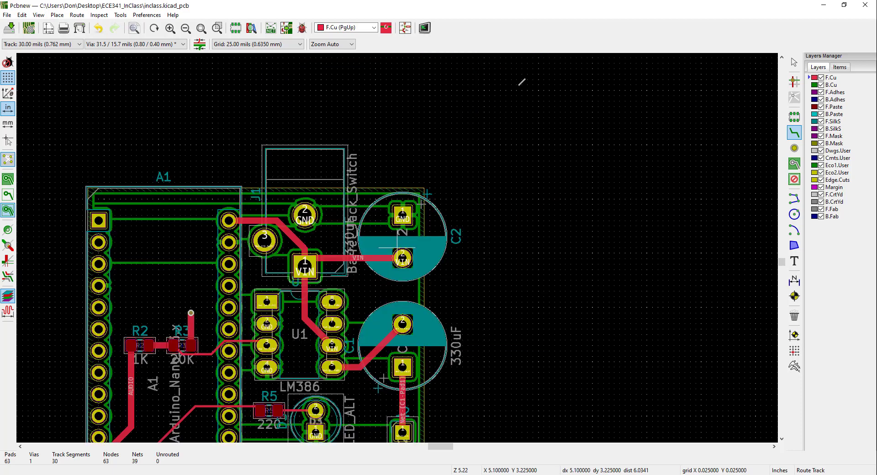
pyautogui.scroll(-1, 402, 243)
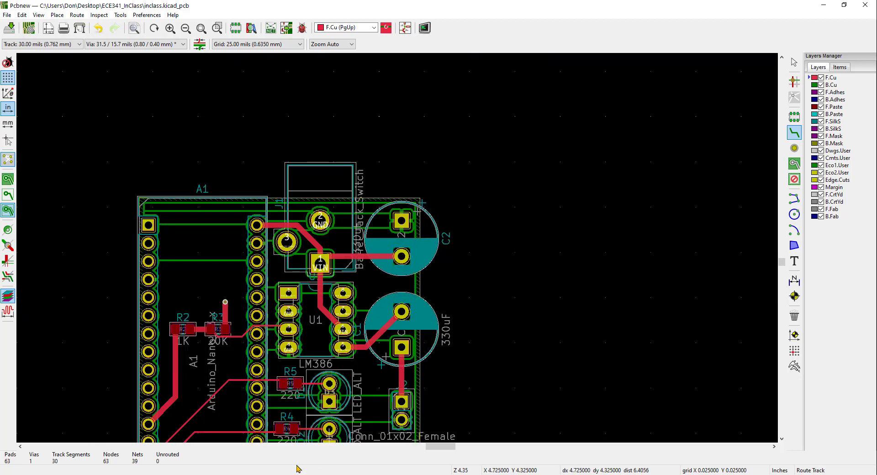
pyautogui.scroll(-1, 323, 400)
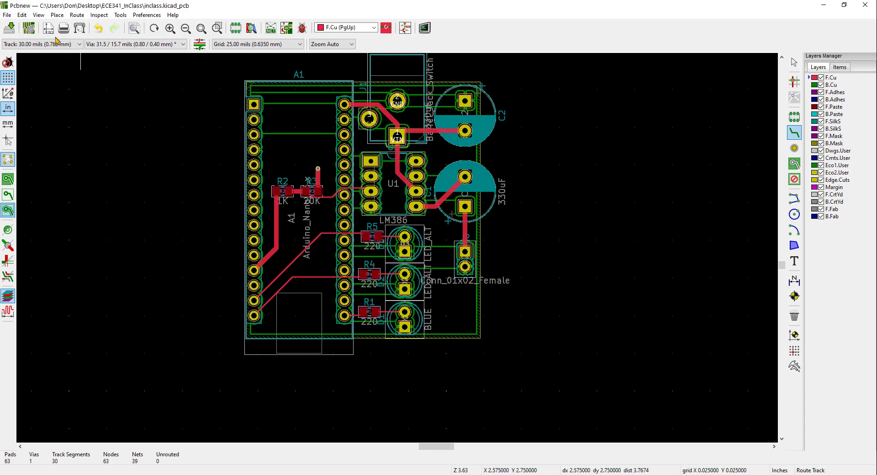
pyautogui.click(9, 28)
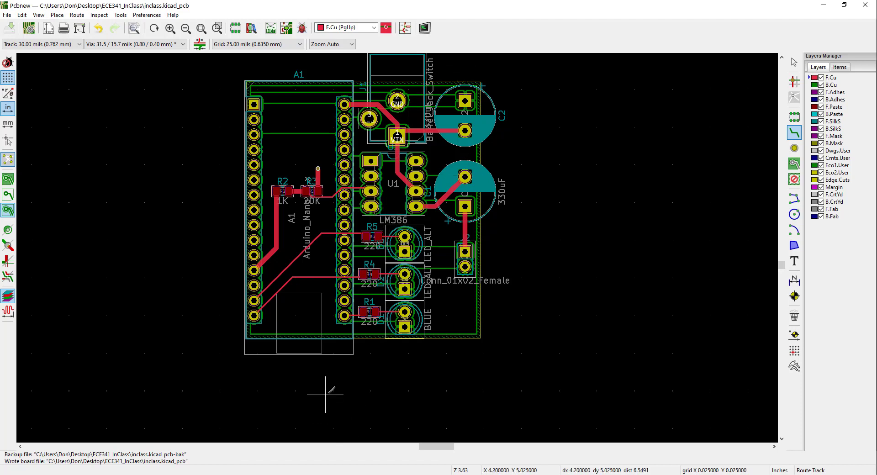
# Switch to the Chrome window with the PJ-102AH datasheet and open oshpark.com in a new tab
pyautogui.moveTo(347, 474)
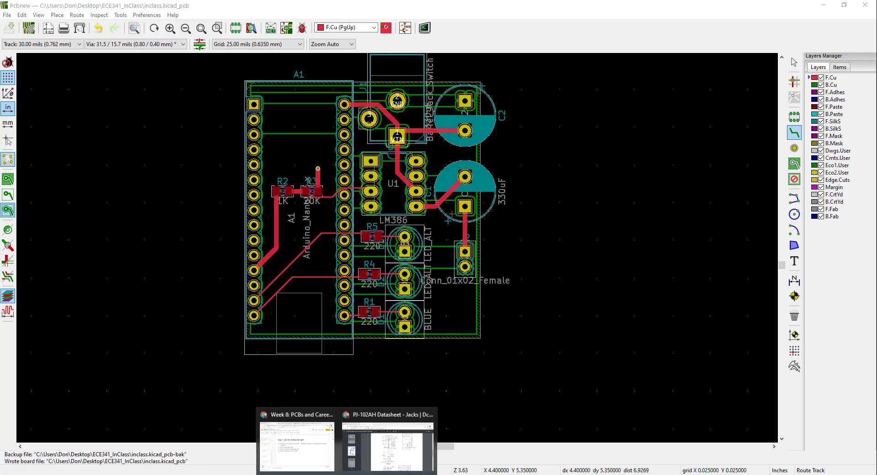
pyautogui.click(388, 449)
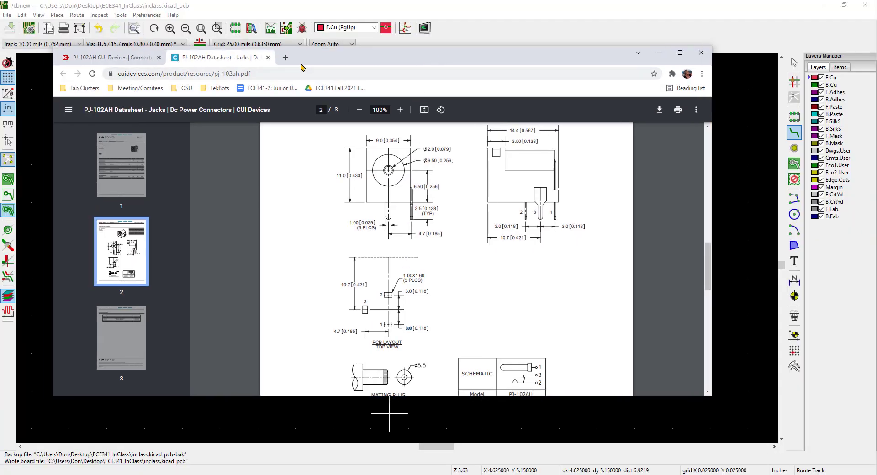
pyautogui.click(285, 58)
pyautogui.write('oshpark.com')
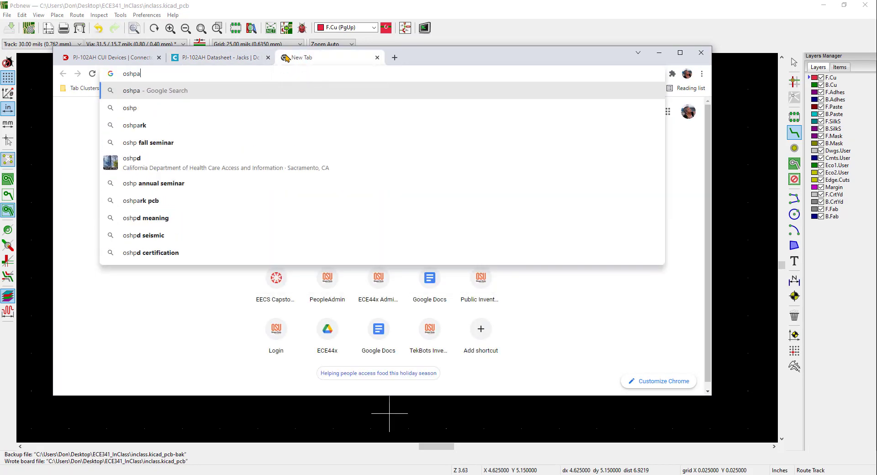
pyautogui.press('Return')
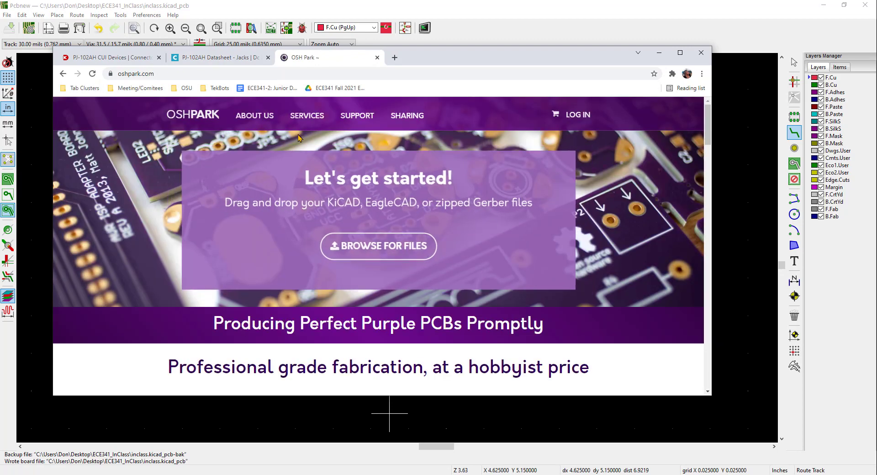
# Open OSH Park's Prototype fabrication service page and examine its pricing, stackup, material, copper and drill specifications
pyautogui.click(317, 117)
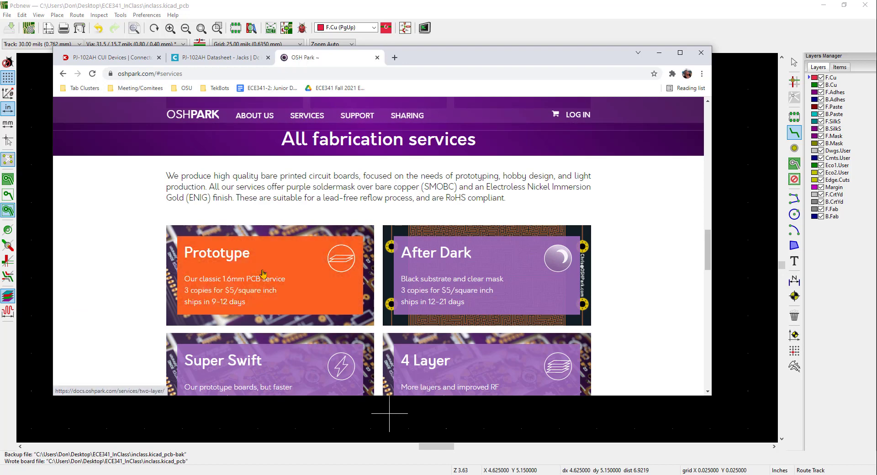
pyautogui.click(278, 269)
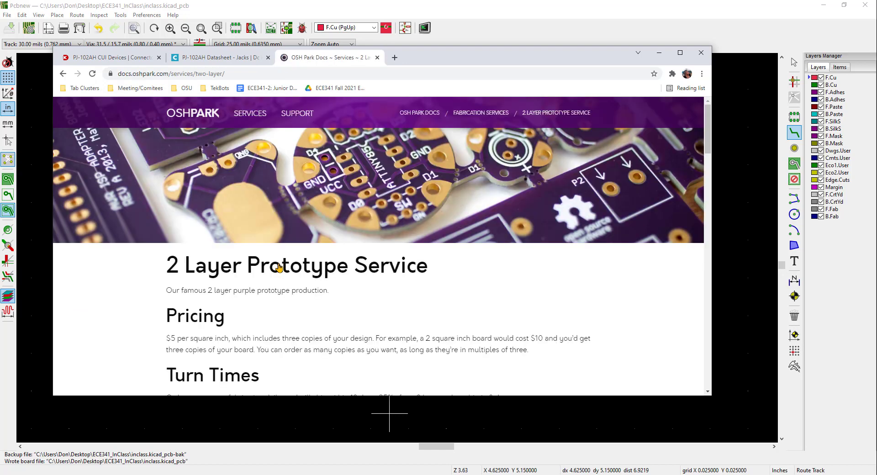
pyautogui.scroll(-5, 271, 303)
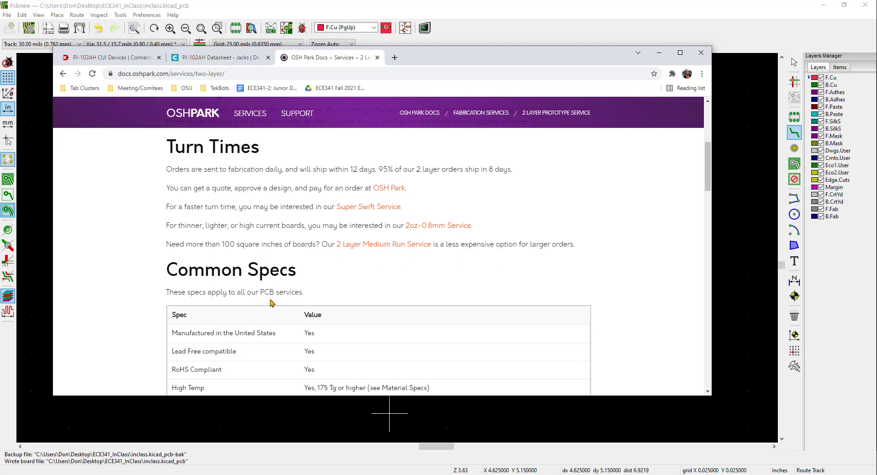
pyautogui.scroll(-6, 271, 303)
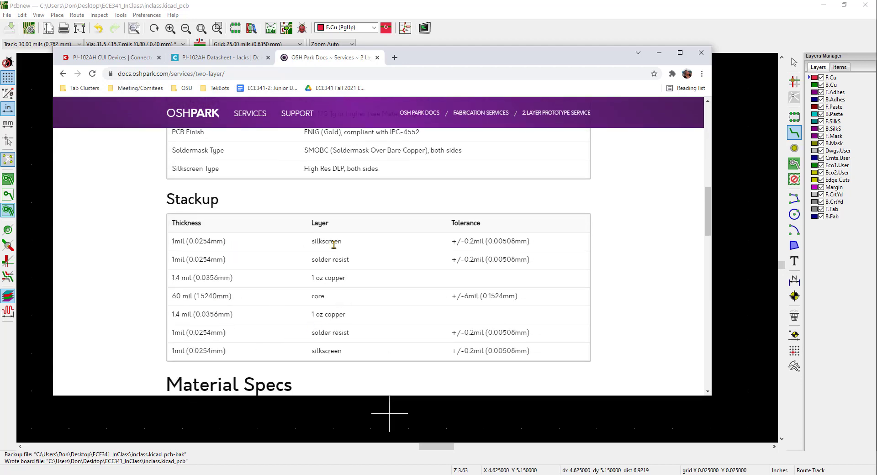
pyautogui.scroll(-4, 271, 255)
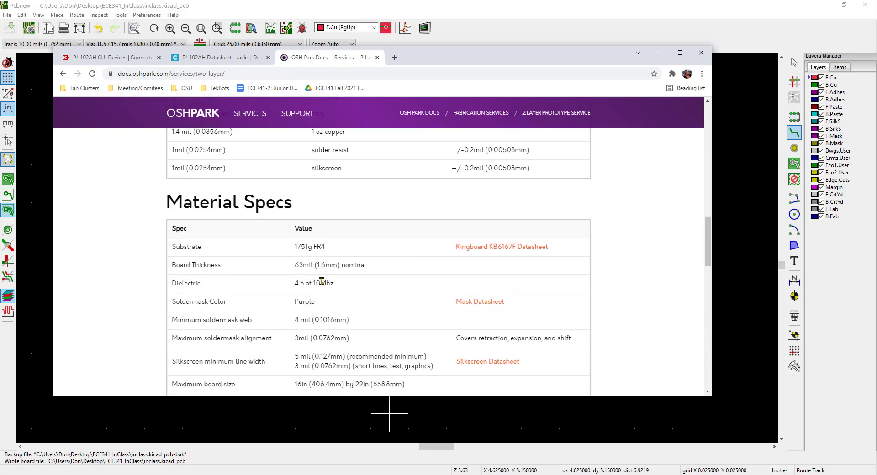
pyautogui.scroll(-1, 322, 281)
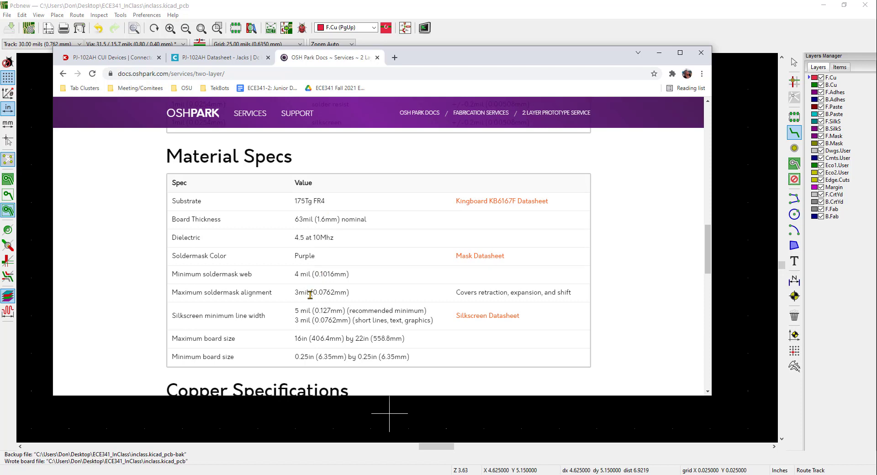
pyautogui.scroll(-3, 310, 295)
pyautogui.scroll(-1, 313, 274)
pyautogui.scroll(-3, 303, 316)
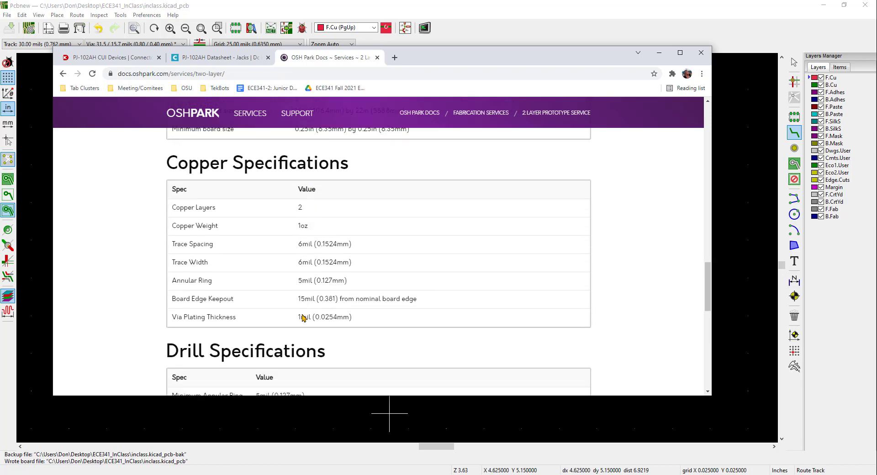
pyautogui.scroll(-1, 303, 323)
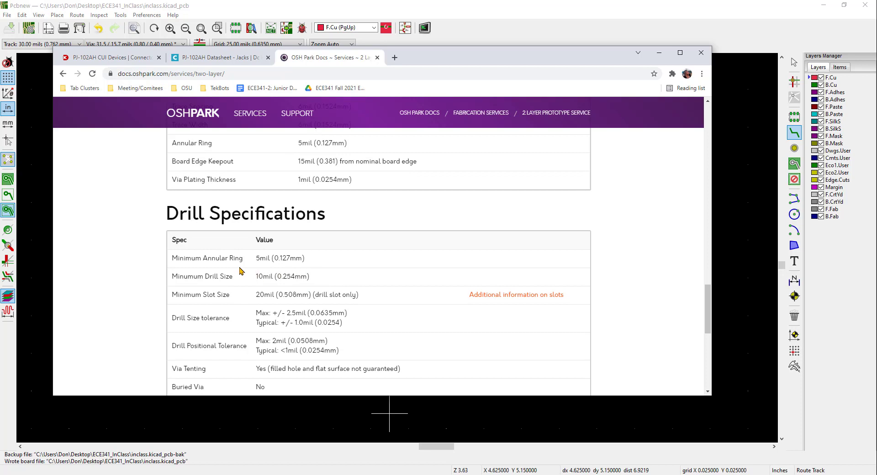
pyautogui.scroll(2, 251, 260)
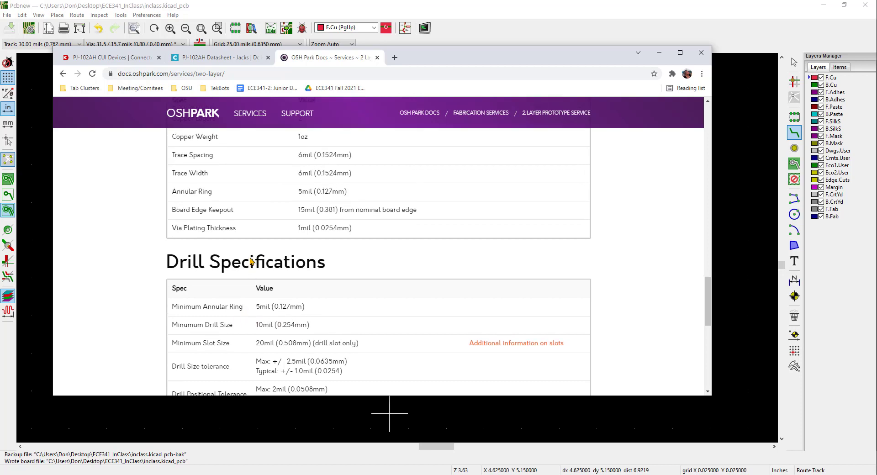
# Examine the trace spacing and trace width in OSH Park's copper specifications, and switch back to the Pcbnew board
pyautogui.scroll(1, 254, 215)
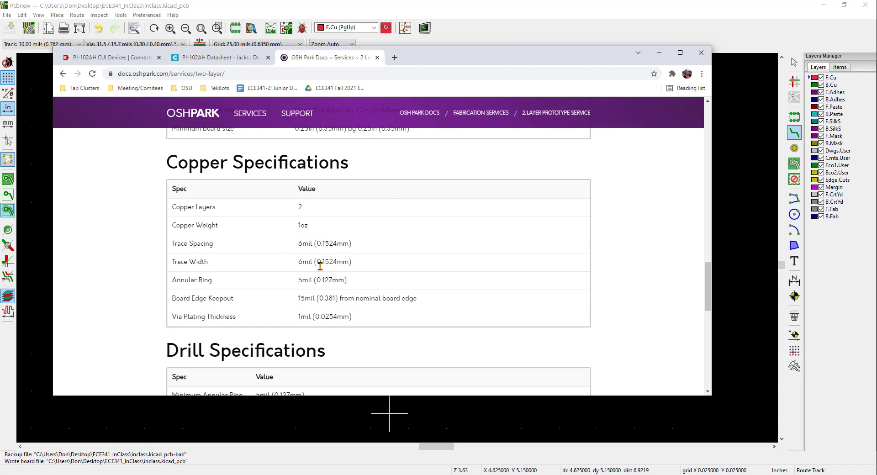
pyautogui.click(495, 13)
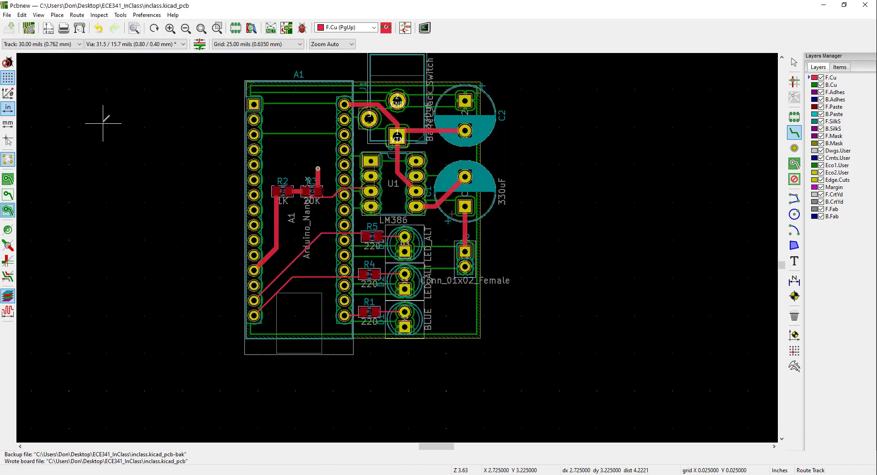
pyautogui.click(99, 15)
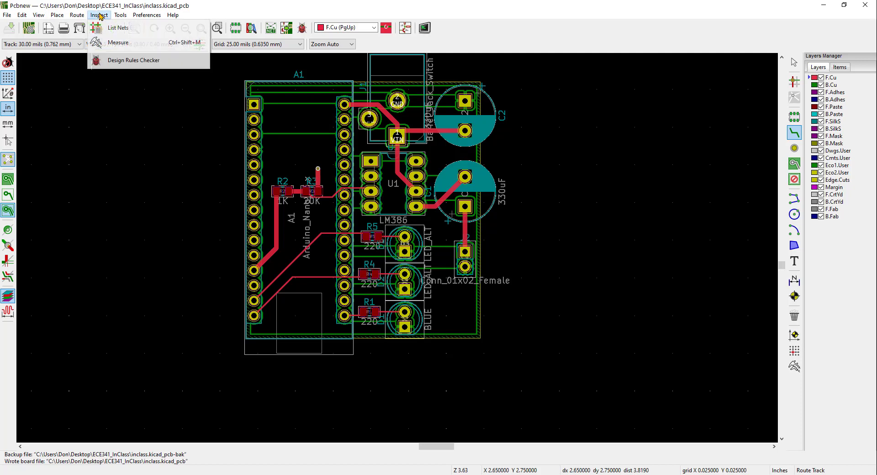
pyautogui.moveTo(116, 16)
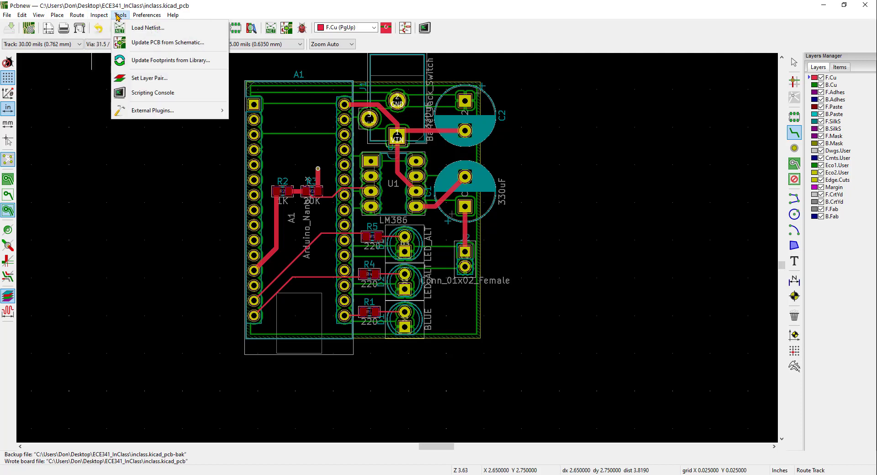
pyautogui.click(118, 16)
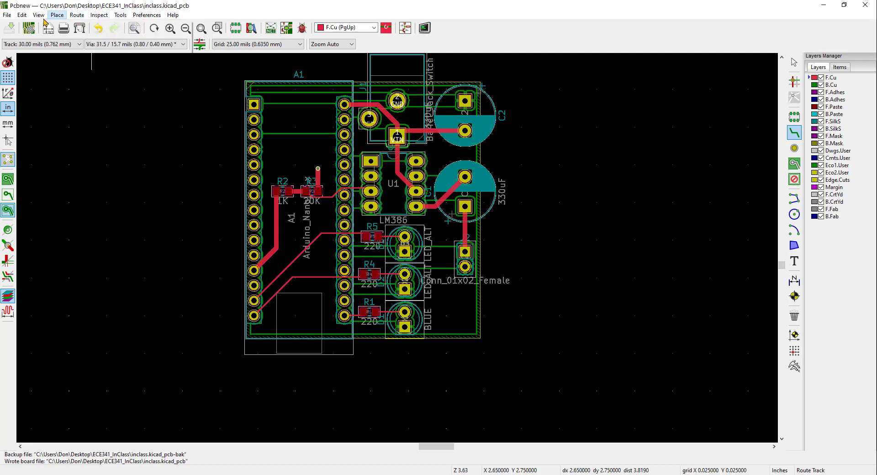
pyautogui.click(23, 15)
pyautogui.moveTo(46, 17)
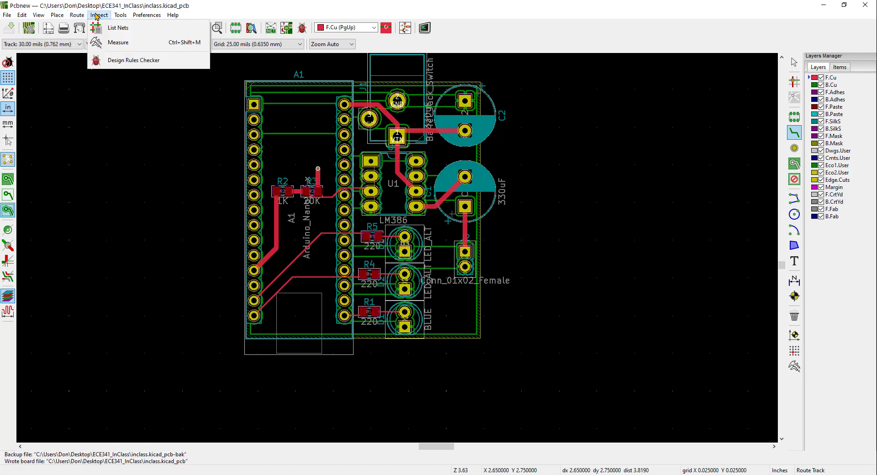
pyautogui.moveTo(121, 17)
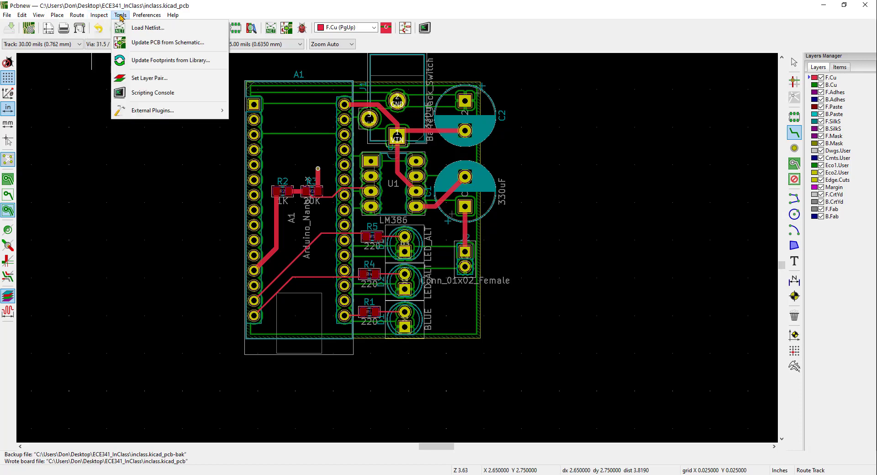
# Open the board setup and set the design rules' minimum track width to 6 mils
pyautogui.moveTo(10, 17)
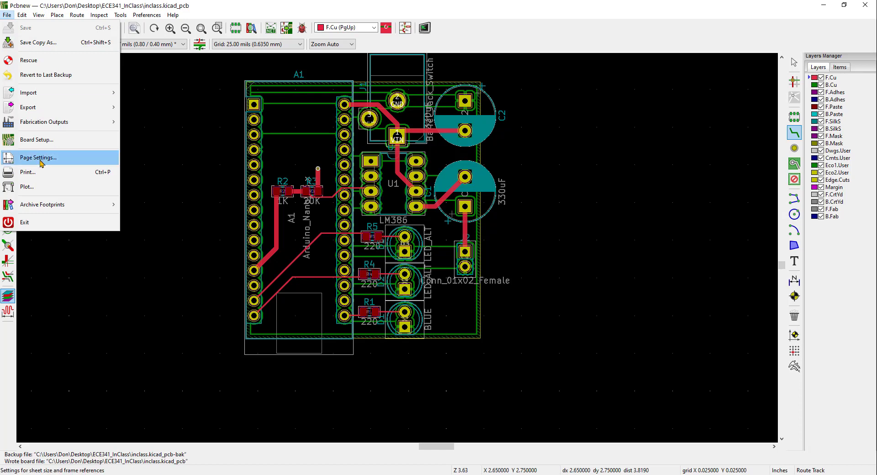
pyautogui.click(37, 139)
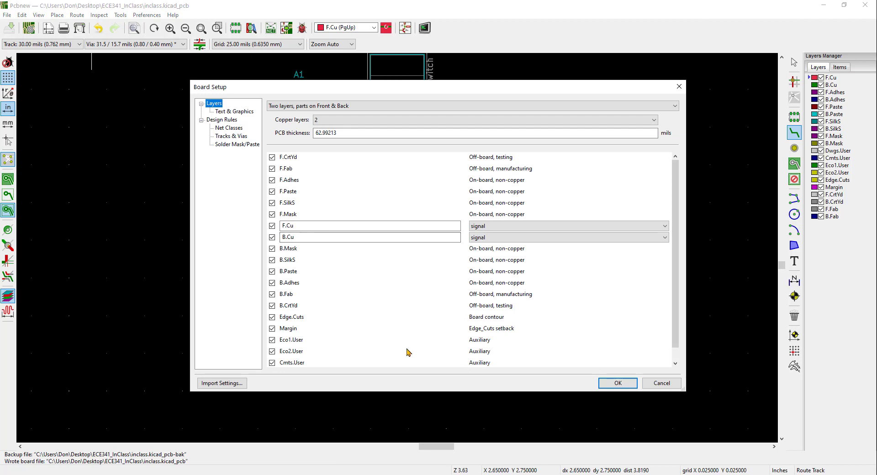
pyautogui.click(224, 120)
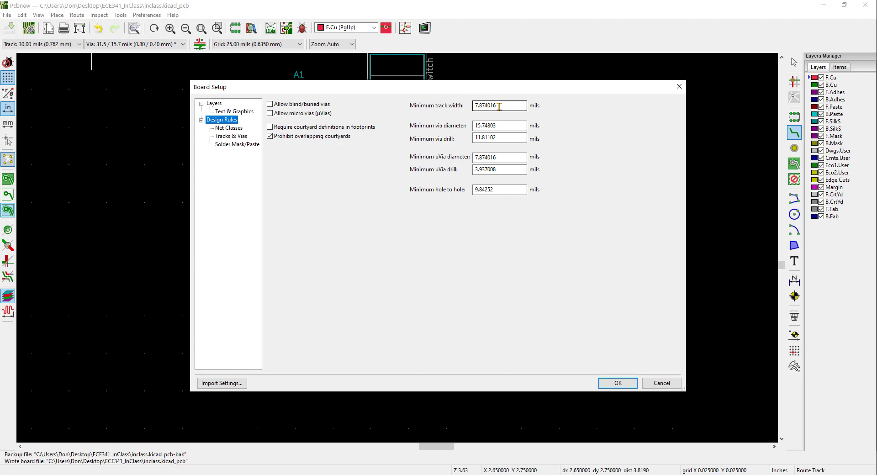
pyautogui.moveTo(500, 106); pyautogui.dragTo(473, 106)
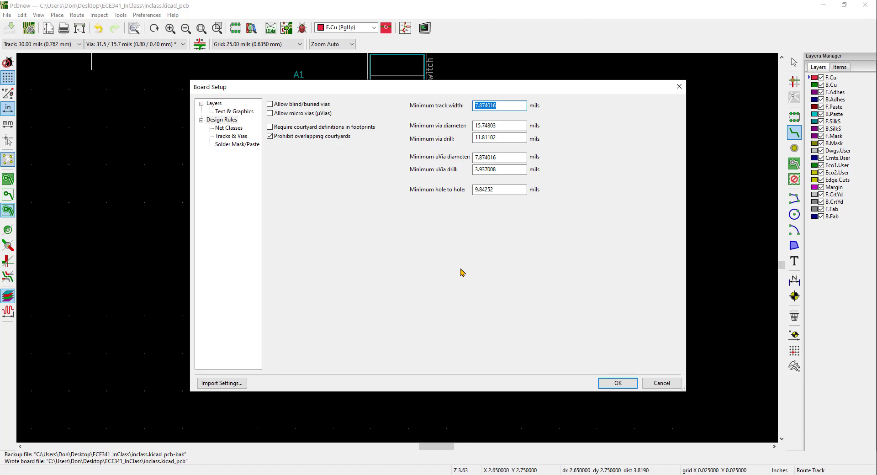
pyautogui.write('6')
# Set the clearance of the Default net class to 6 mils and accept the board setup
pyautogui.click(237, 129)
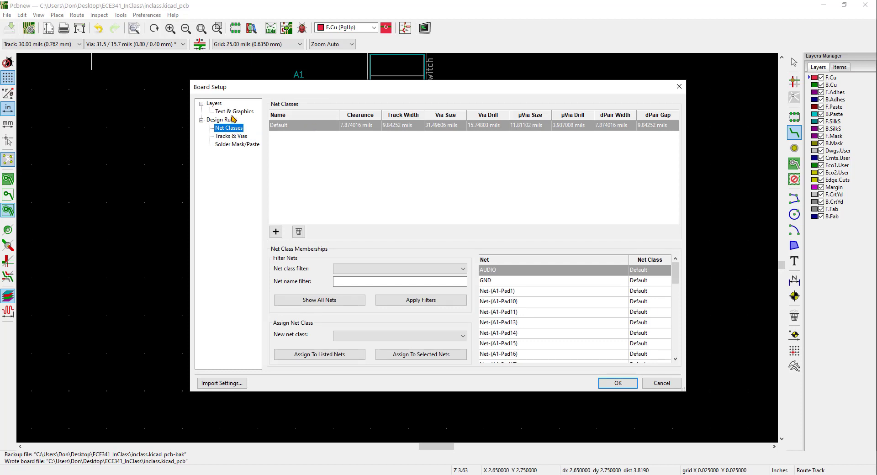
pyautogui.click(234, 137)
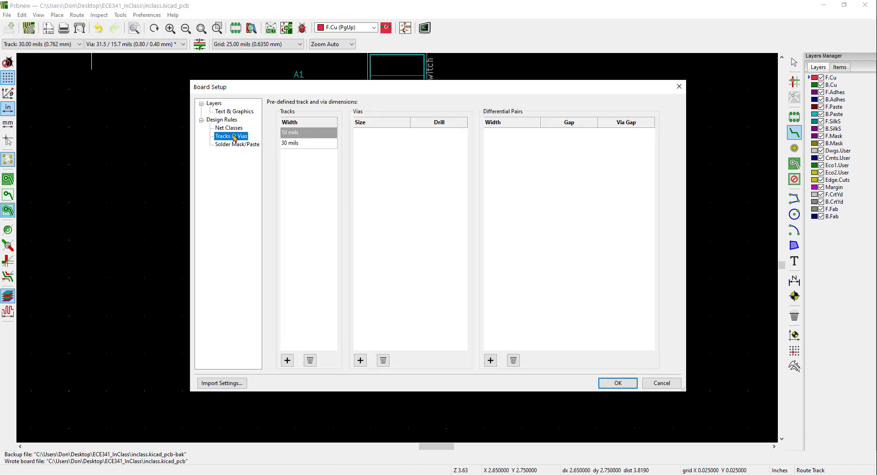
pyautogui.click(230, 128)
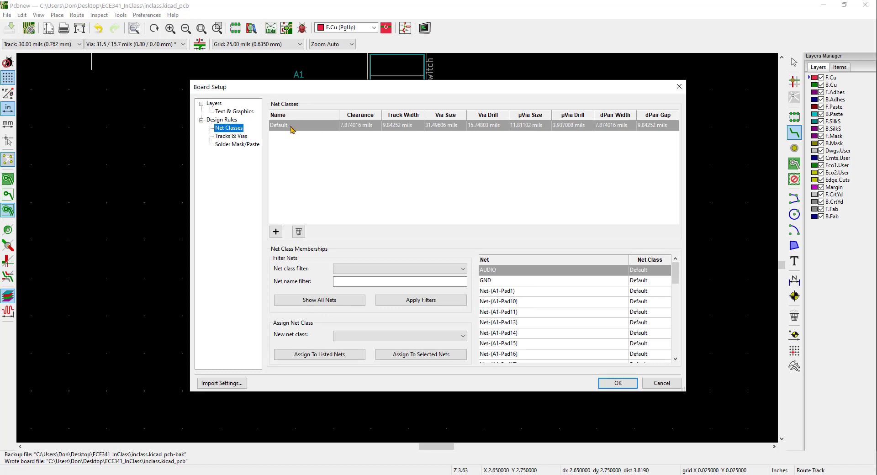
pyautogui.click(352, 127)
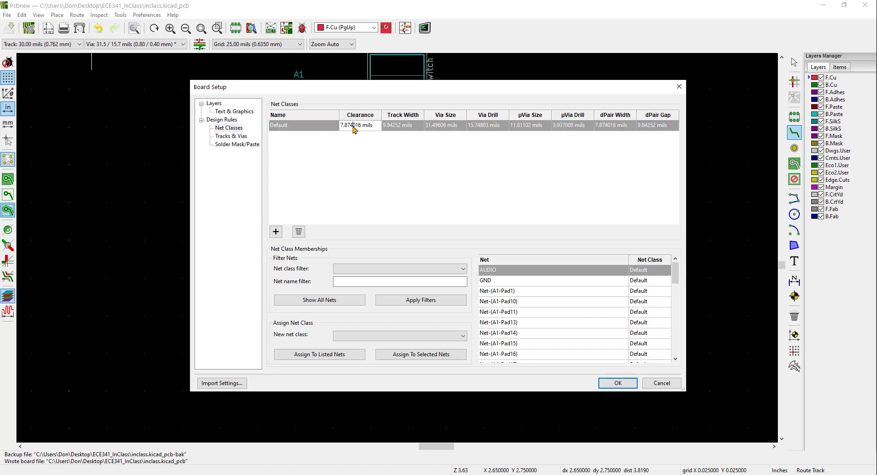
pyautogui.moveTo(361, 127); pyautogui.dragTo(328, 129)
pyautogui.write('6')
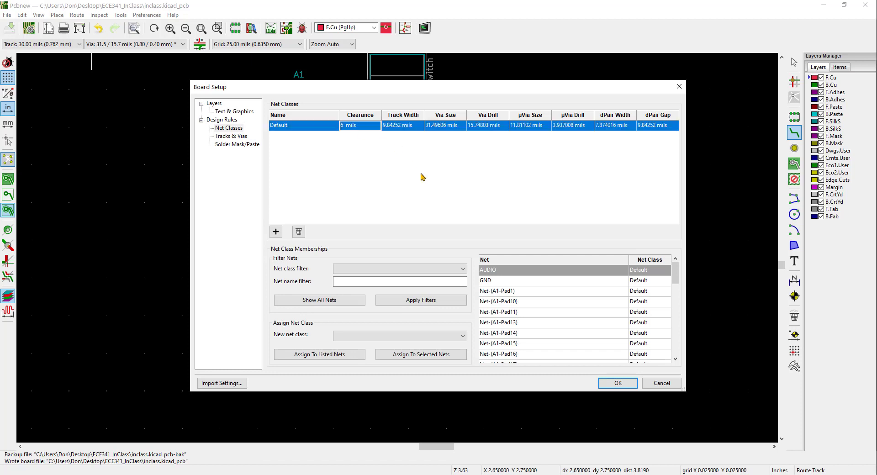
pyautogui.click(421, 176)
pyautogui.click(618, 383)
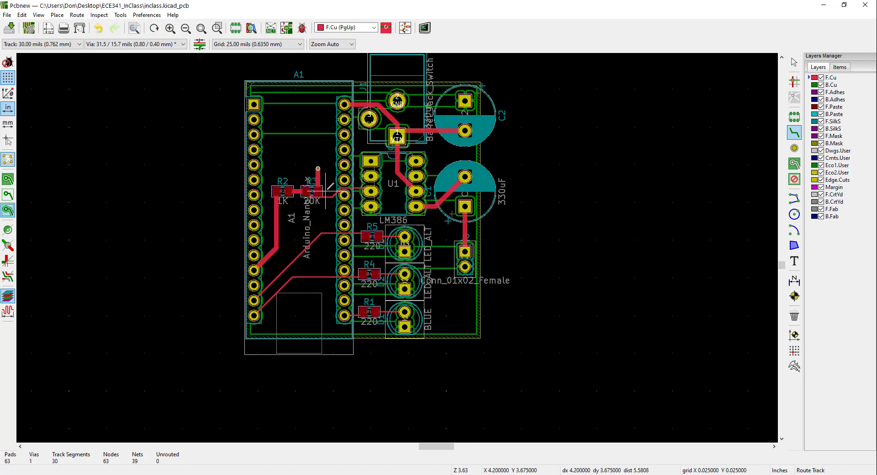
# Run the design rules check on the board and review its lists of problems and unconnected items
pyautogui.click(302, 30)
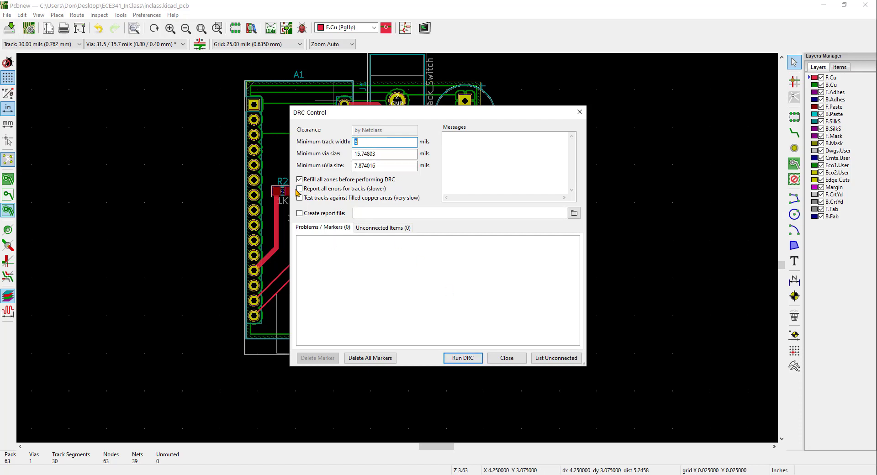
pyautogui.click(474, 359)
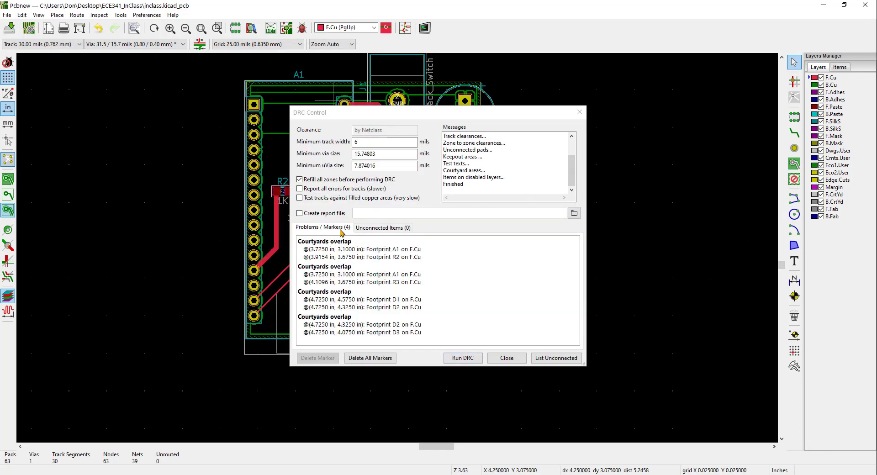
pyautogui.click(382, 229)
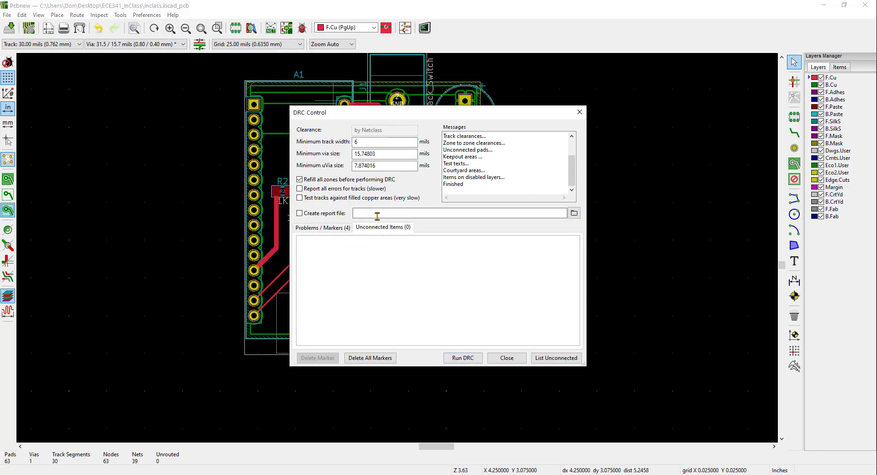
pyautogui.click(328, 228)
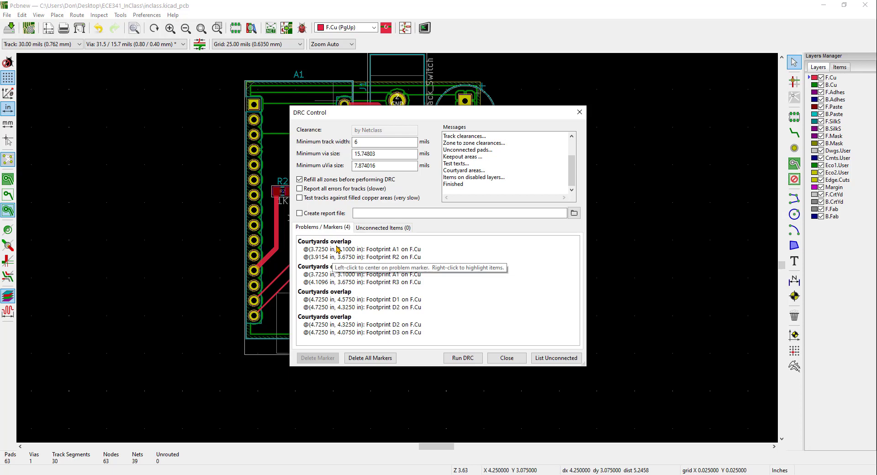
# Locate the courtyard overlap between A1 and R2 on the board, and inspect the markers there and beside the LEDs
pyautogui.doubleClick(338, 249)
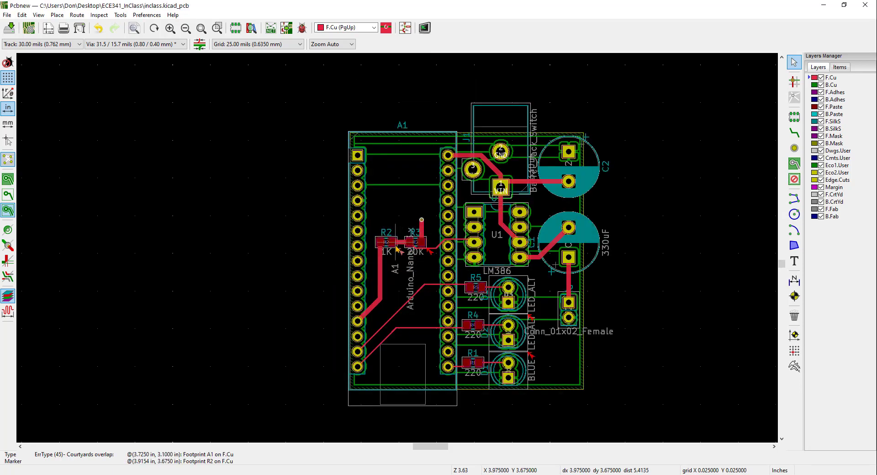
pyautogui.scroll(5, 398, 250)
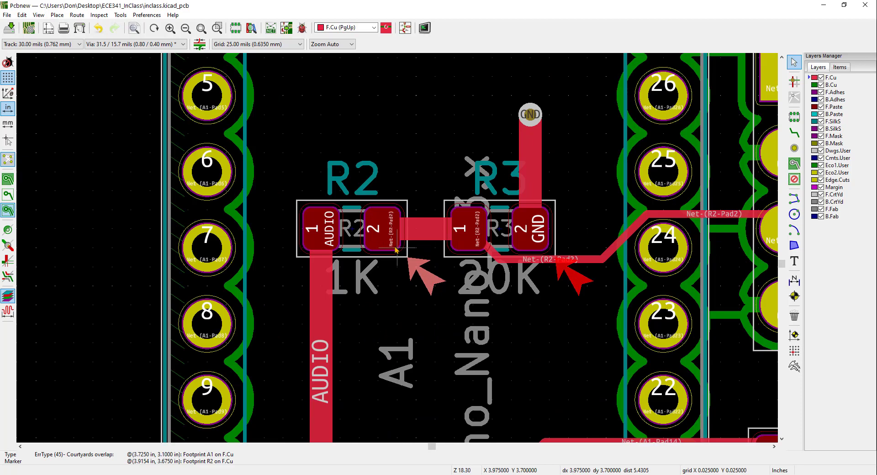
pyautogui.scroll(2, 396, 249)
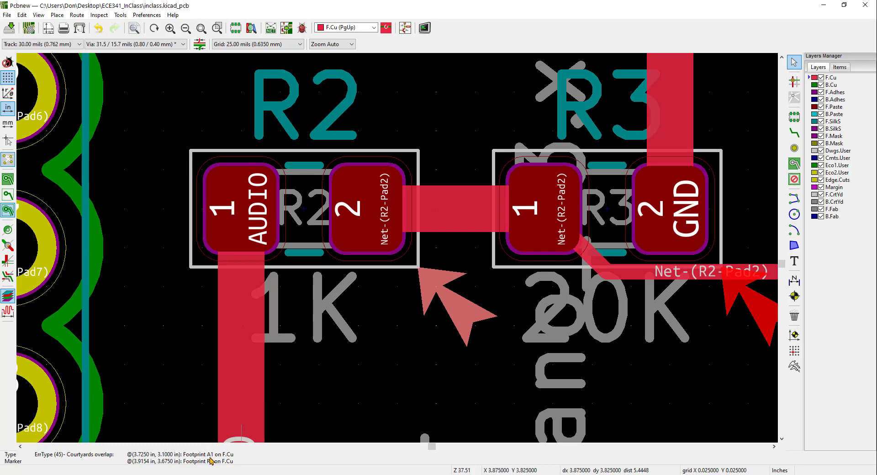
pyautogui.scroll(-6, 437, 332)
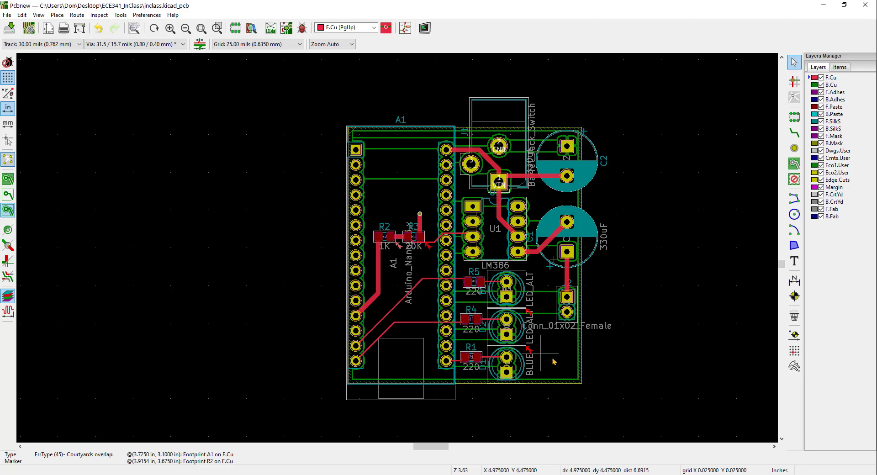
pyautogui.scroll(1, 534, 316)
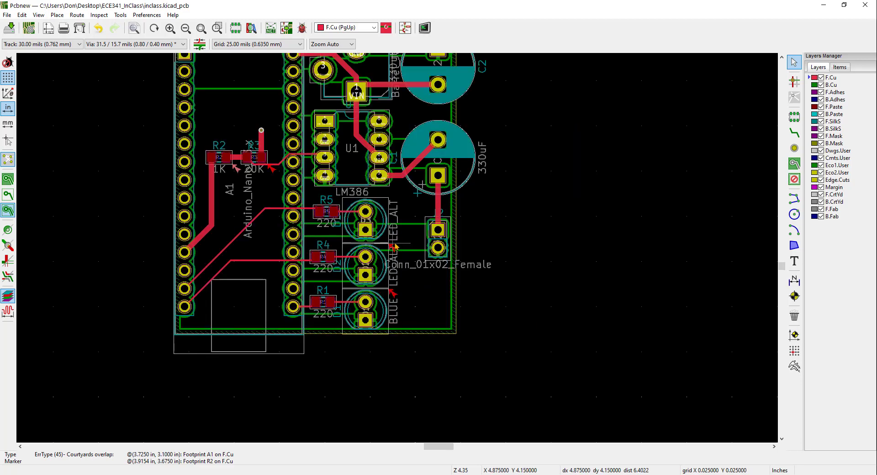
pyautogui.scroll(4, 392, 248)
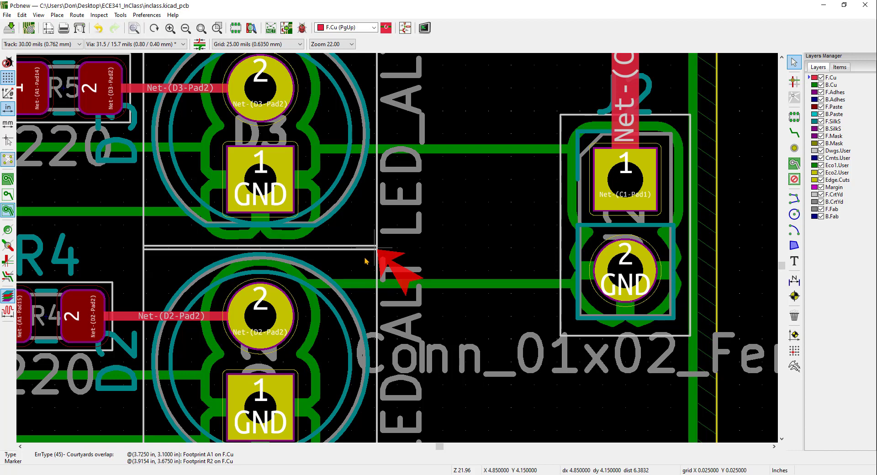
pyautogui.scroll(-1, 366, 261)
pyautogui.scroll(-9, 366, 261)
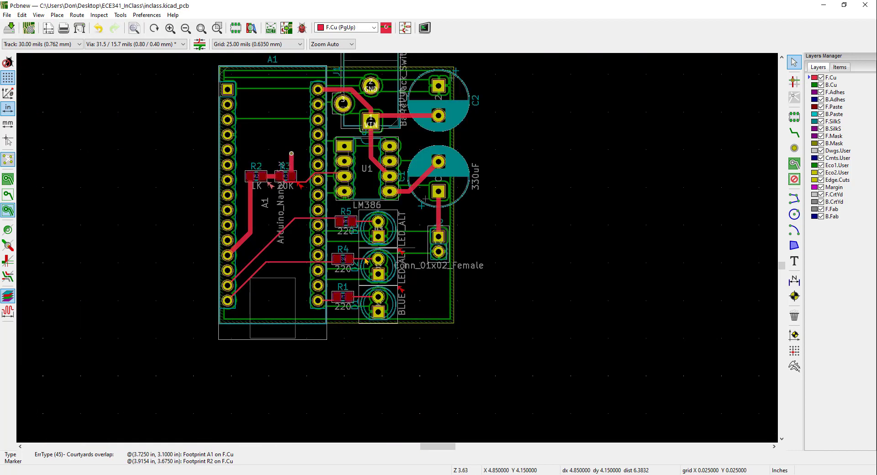
pyautogui.scroll(1, 366, 261)
pyautogui.scroll(-1, 366, 261)
# Reopen the design rules check results, close them, and save the board file
pyautogui.click(302, 29)
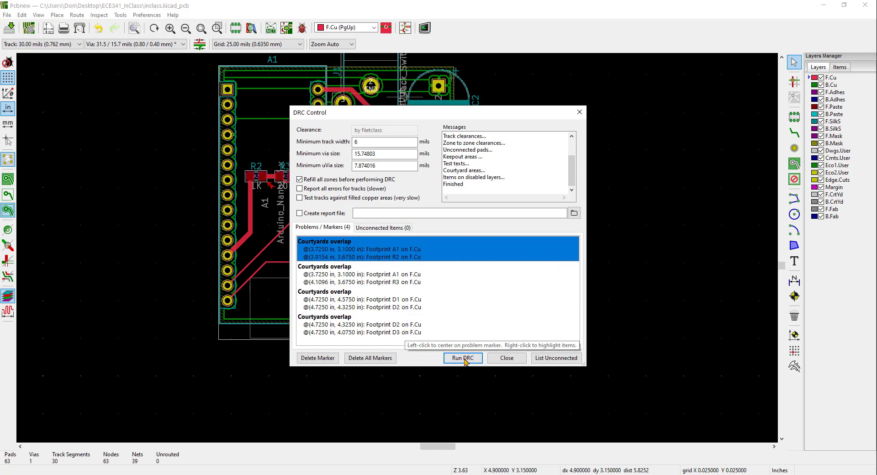
pyautogui.click(500, 359)
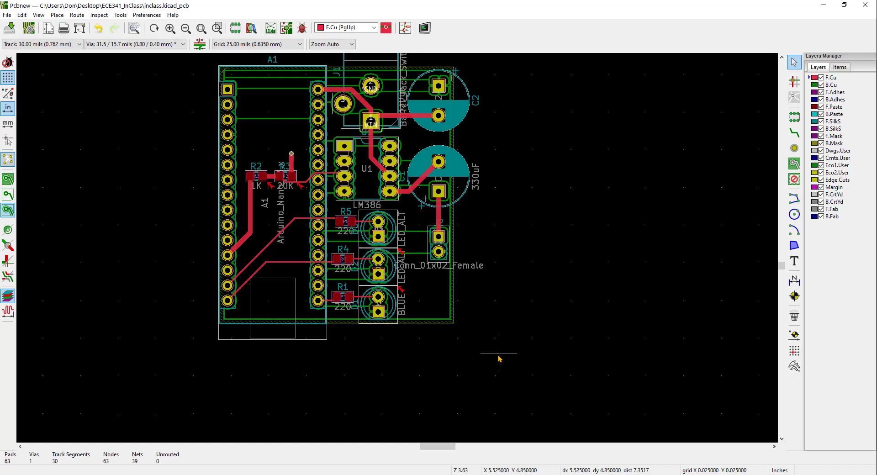
pyautogui.click(13, 30)
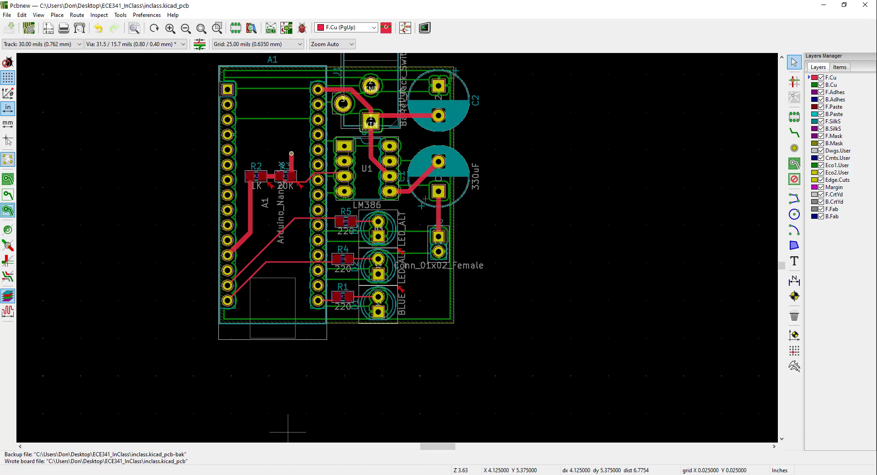
# Switch to the browser, go to the OSH Park home page and upload inclass.kicad_pcb from the ECE341_InClass folder on the Desktop
pyautogui.hotkey('alt', 'Tab')
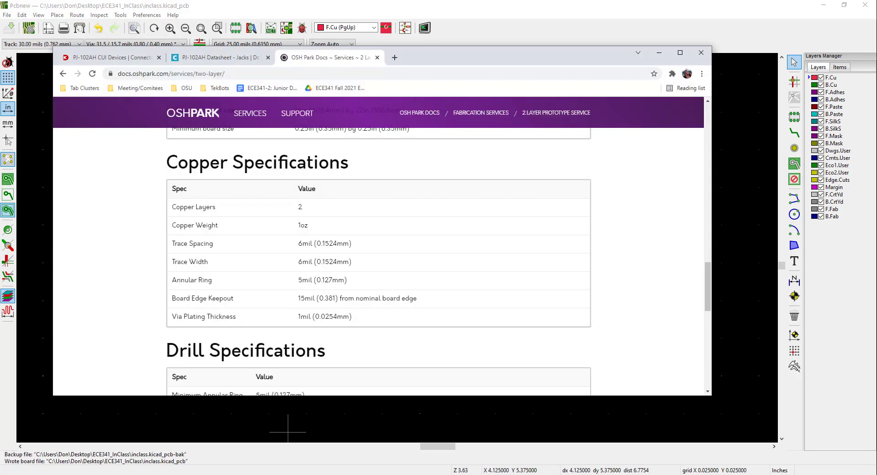
pyautogui.scroll(20, 420, 283)
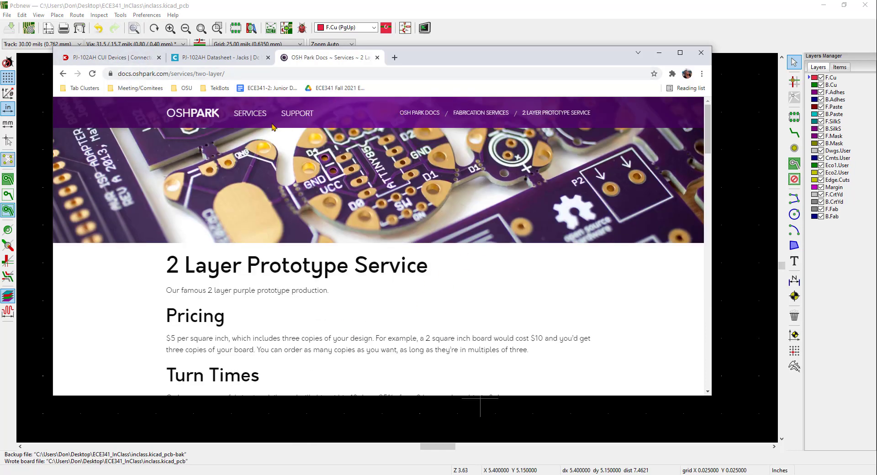
pyautogui.click(202, 113)
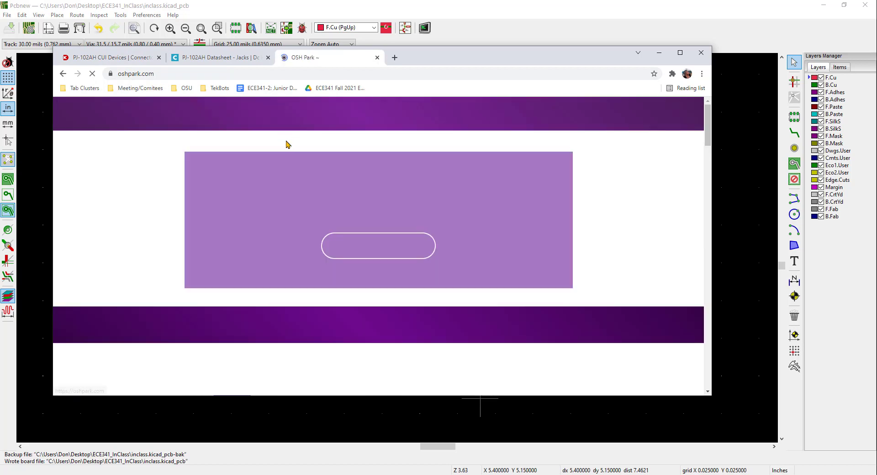
pyautogui.click(397, 249)
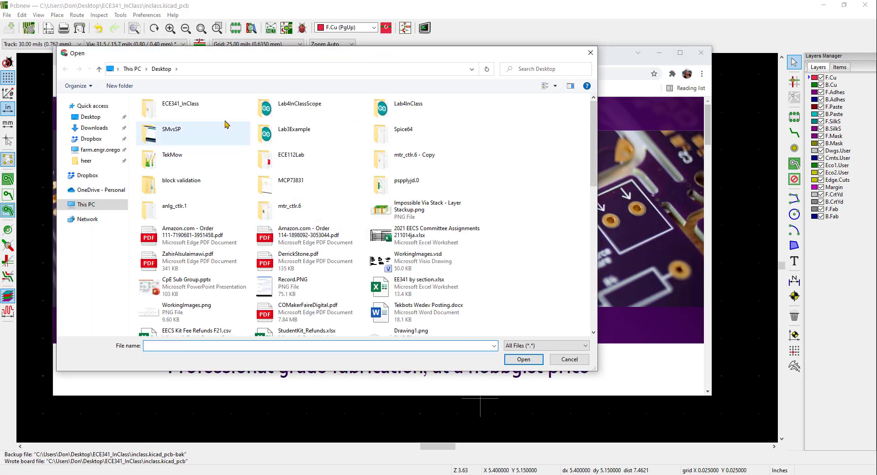
pyautogui.doubleClick(188, 109)
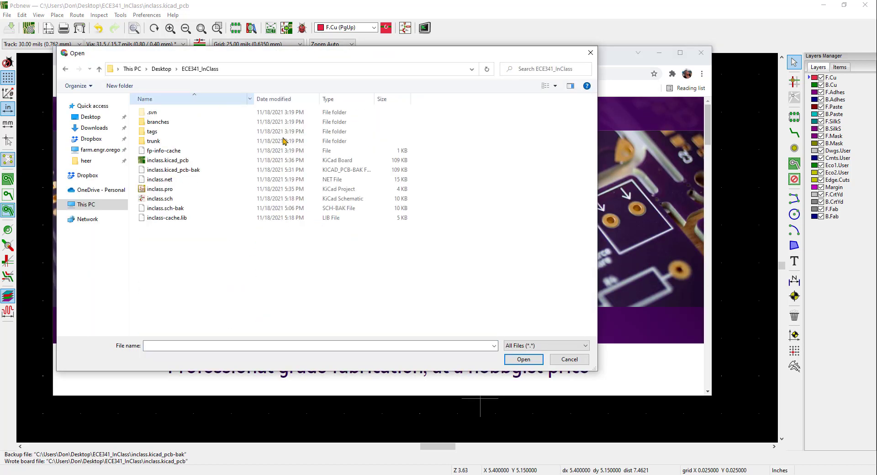
pyautogui.click(173, 162)
pyautogui.doubleClick(173, 161)
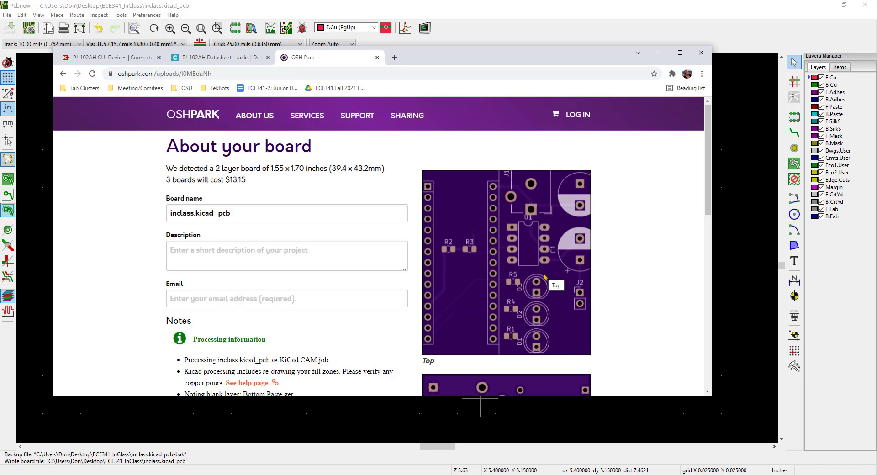
# Review the uploaded board's detected size, price, processing notes, and top and bottom renderings on OSH Park
pyautogui.scroll(-4, 545, 276)
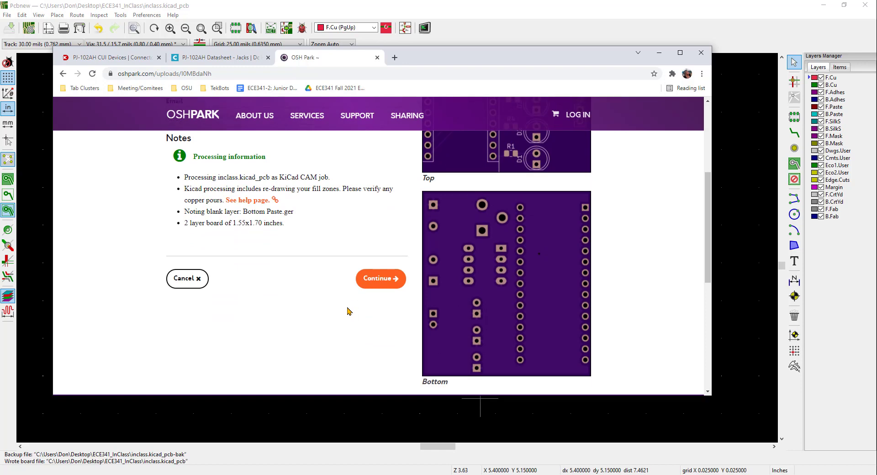
pyautogui.scroll(4, 343, 313)
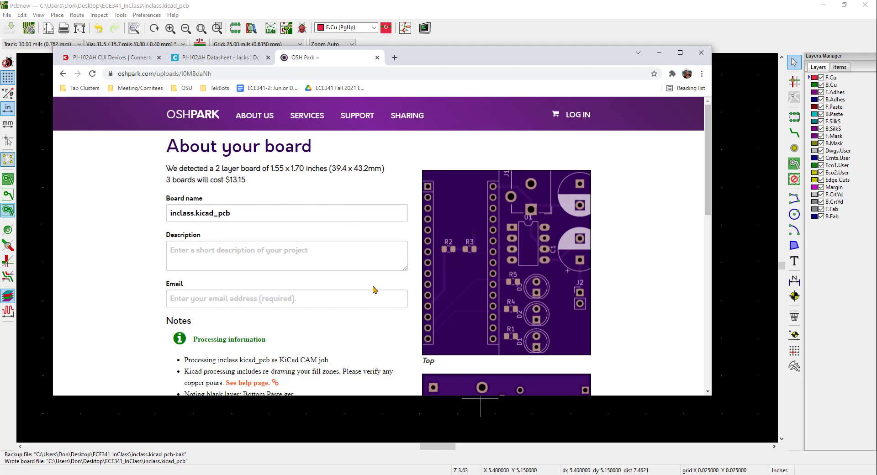
pyautogui.scroll(-5, 373, 290)
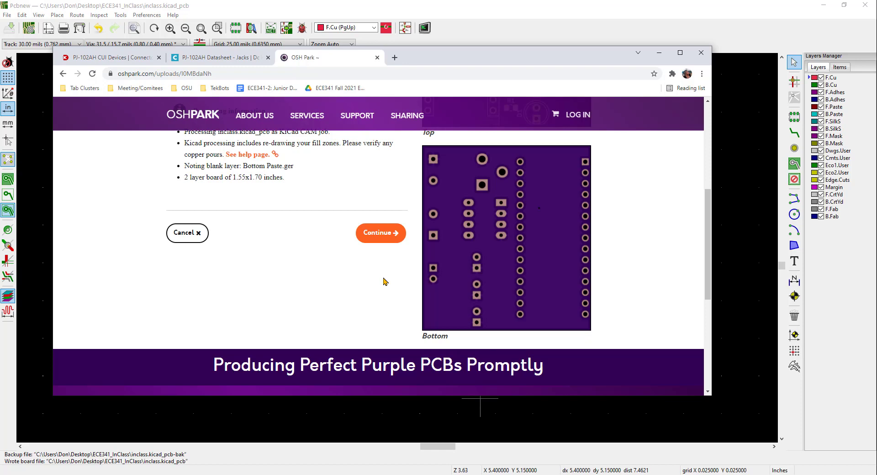
# Switch back to Pcbnew and look over the whole board layout
pyautogui.click(487, 4)
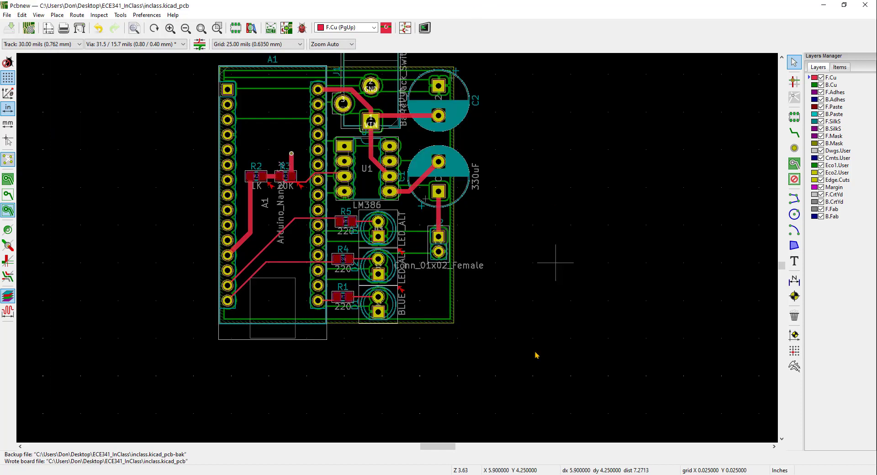
pyautogui.scroll(1, 530, 348)
pyautogui.scroll(-5, 531, 345)
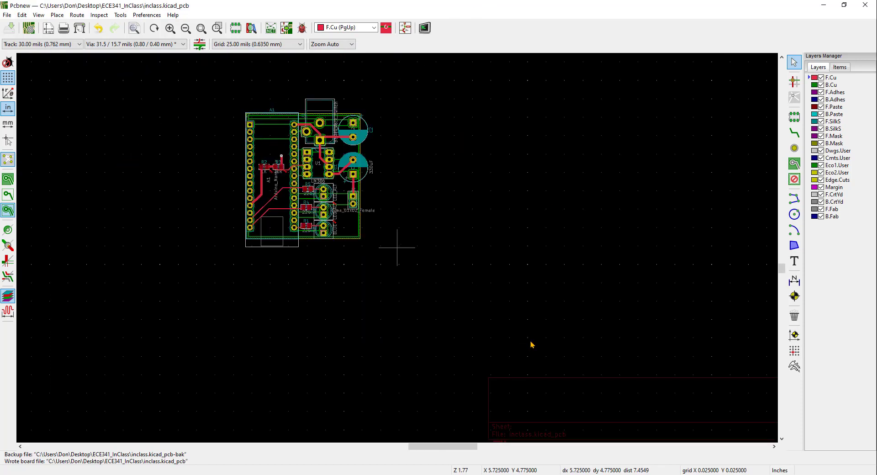
pyautogui.scroll(5, 299, 105)
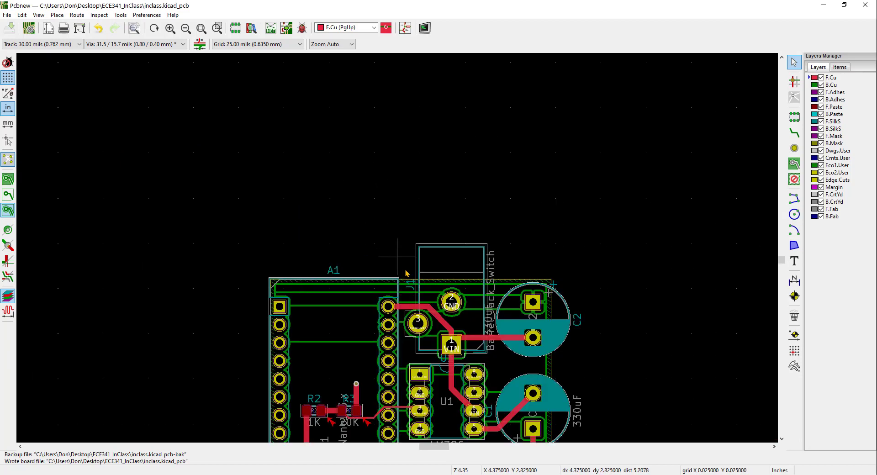
pyautogui.scroll(-1, 394, 242)
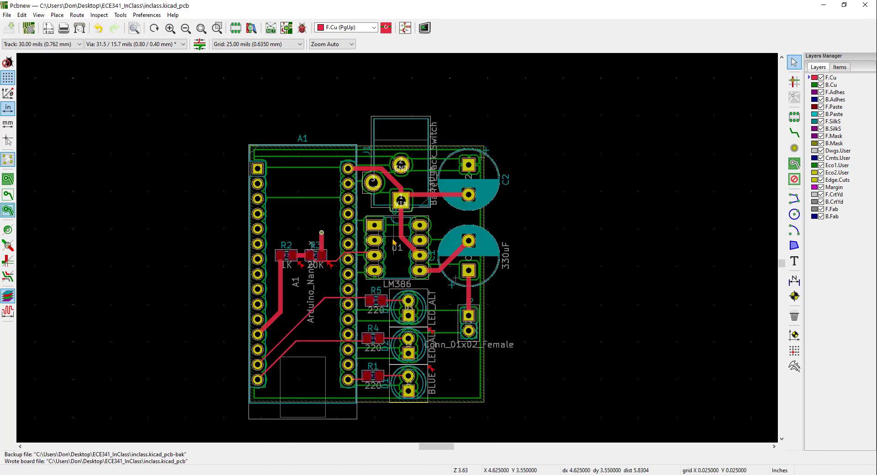